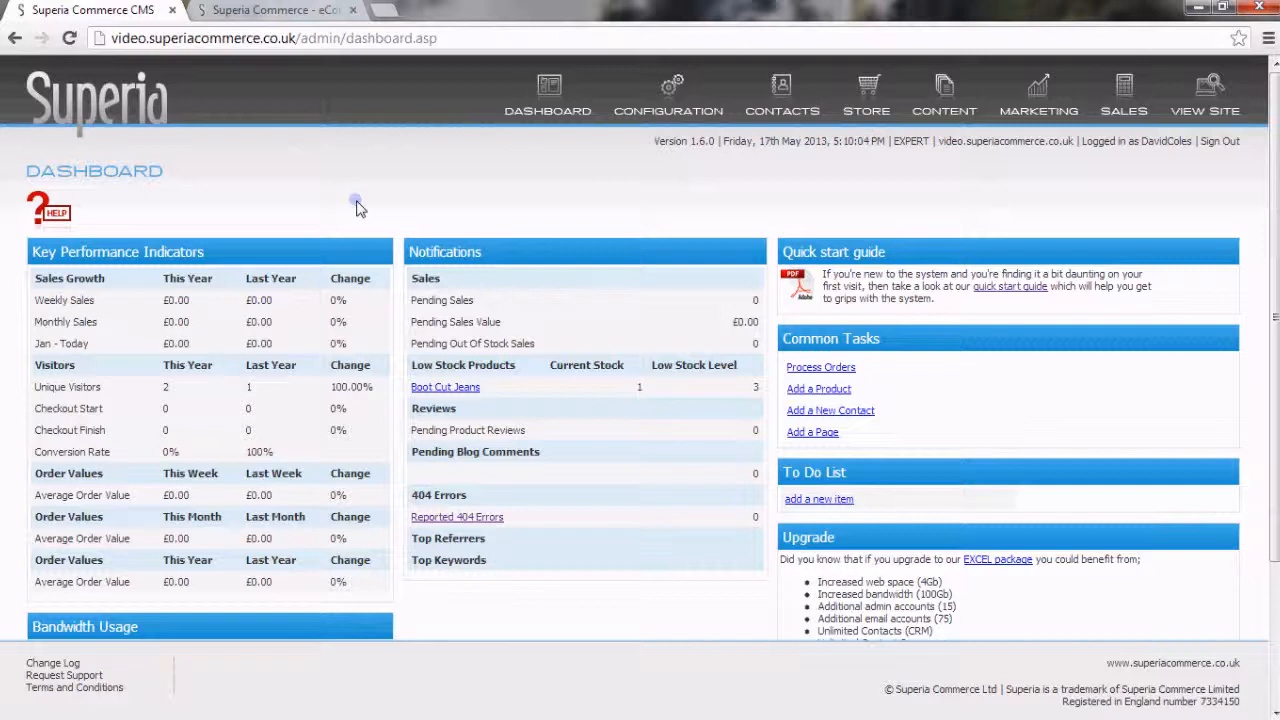
Step: Create a new content slideshow named "My First Slideshow" and save it
{"action": "mouse_move", "coordinate": [946, 118]}
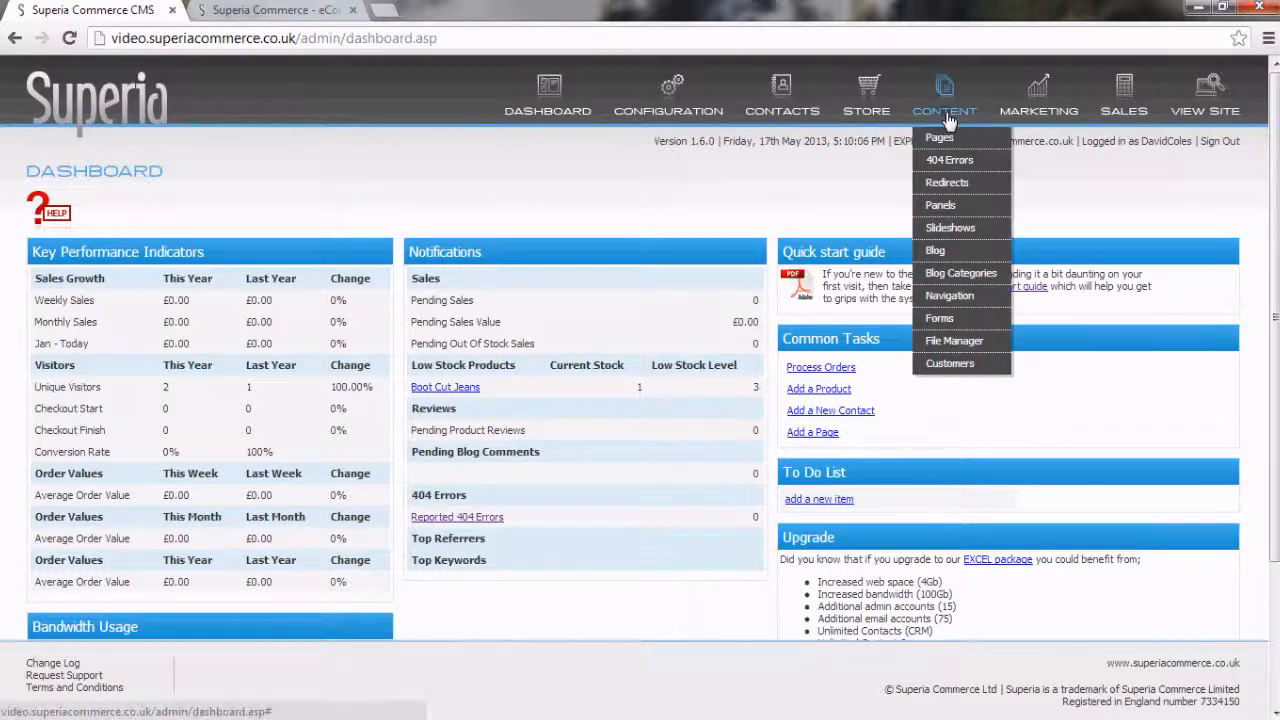
{"action": "left_click", "coordinate": [963, 237]}
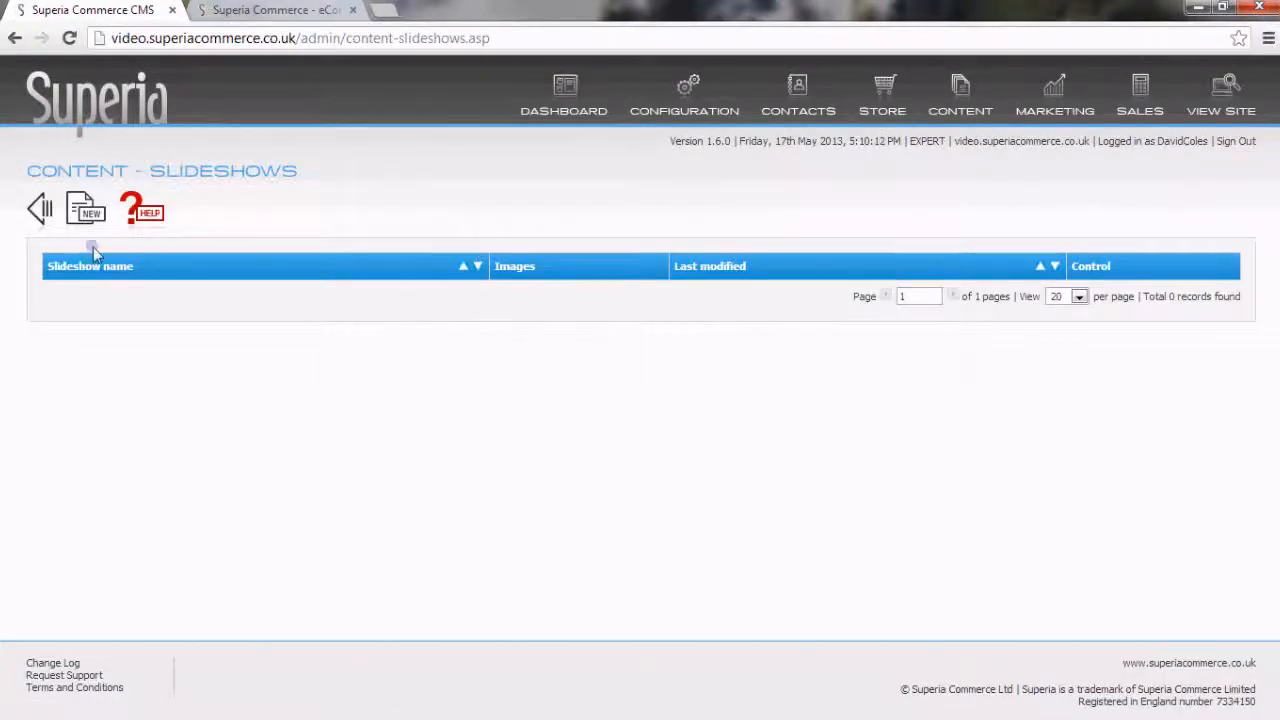
{"action": "left_click", "coordinate": [86, 215]}
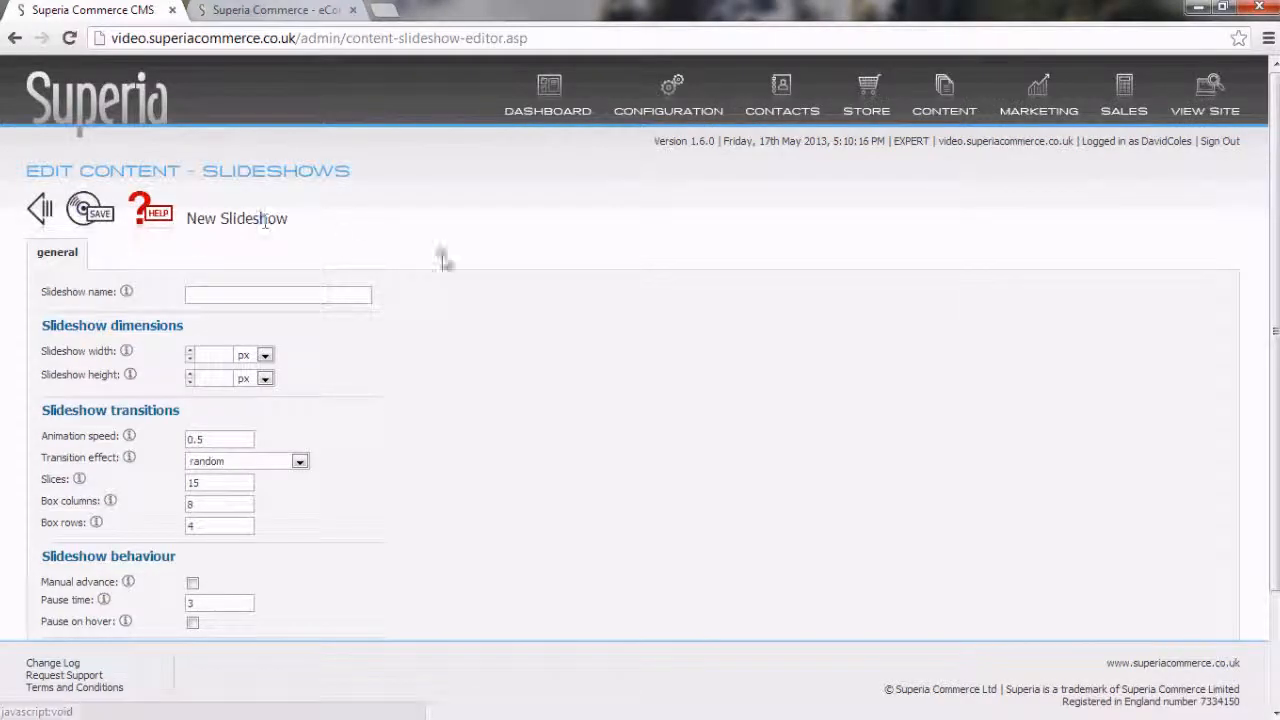
{"action": "scroll", "coordinate": [491, 326], "scroll_direction": "down", "scroll_amount": 1}
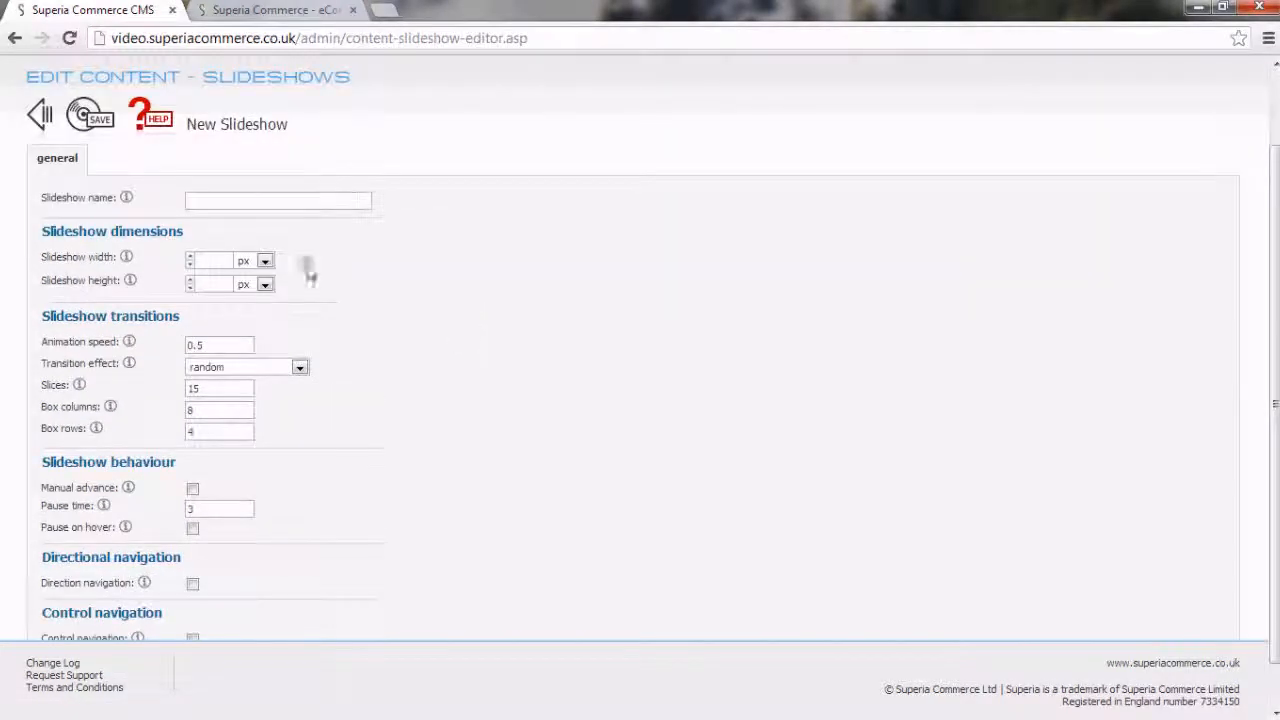
{"action": "mouse_move", "coordinate": [80, 200]}
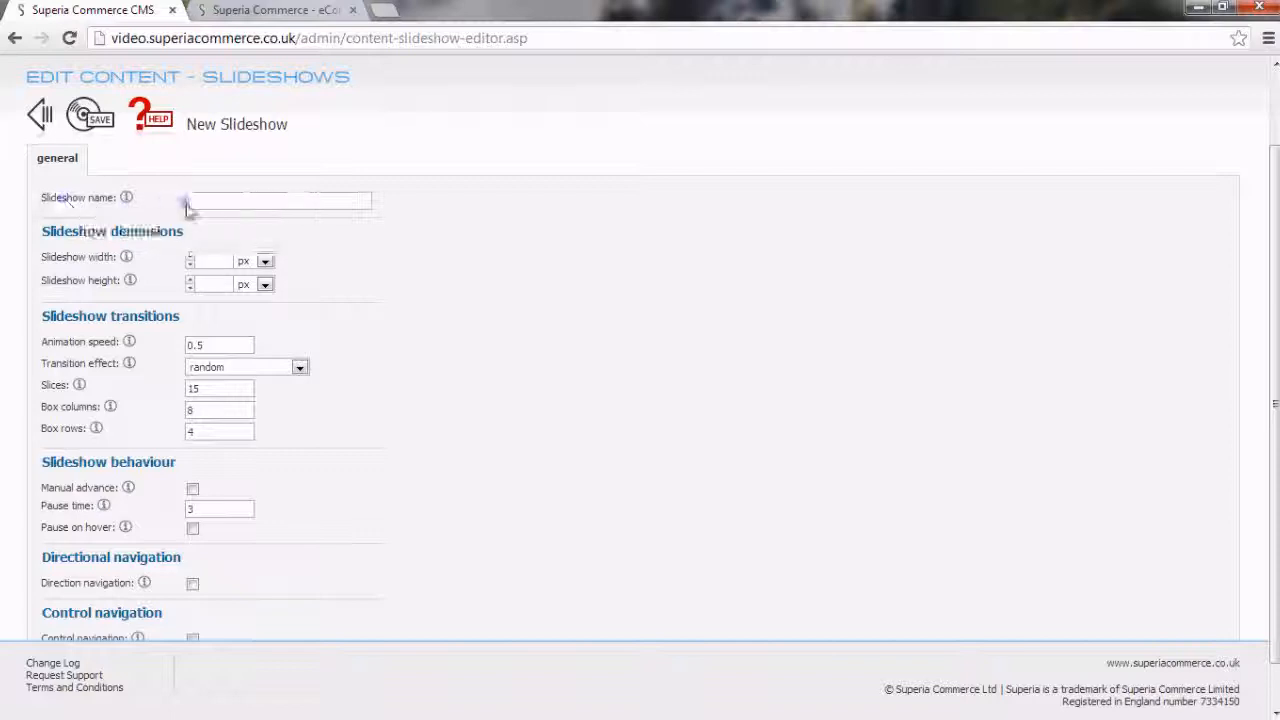
{"action": "left_click", "coordinate": [220, 204]}
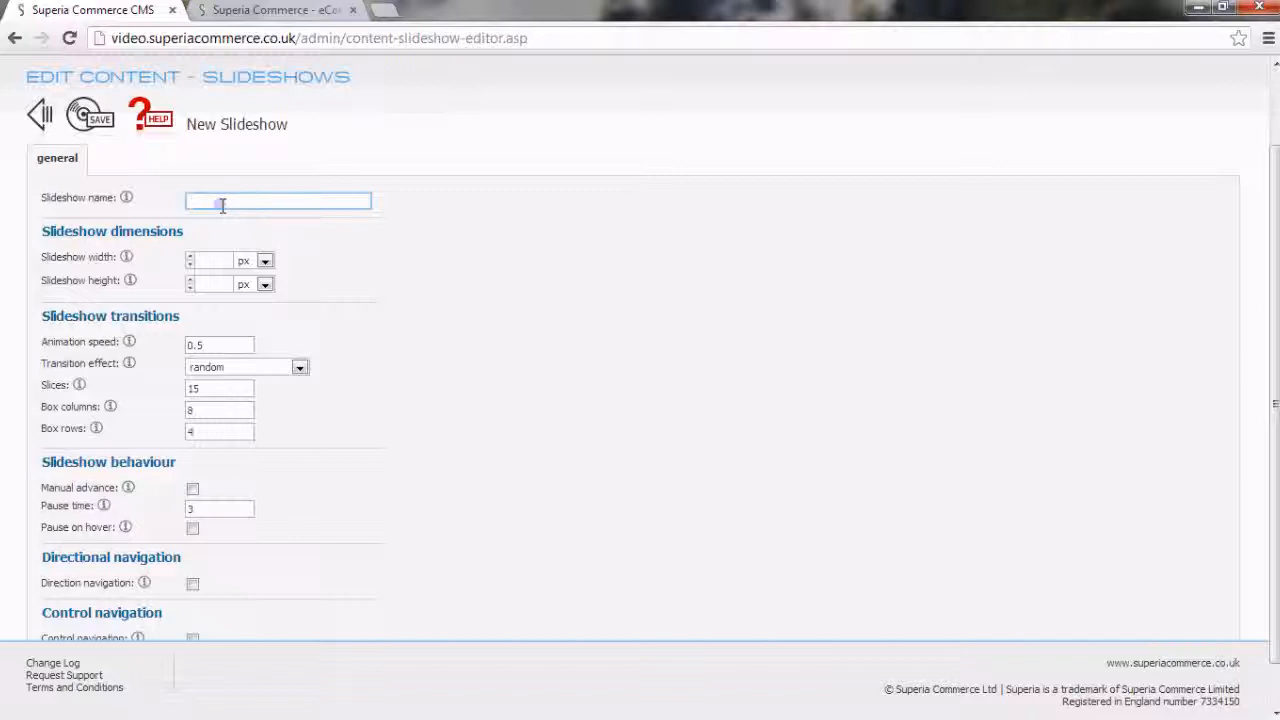
{"action": "type", "text": "My First Slideshow"}
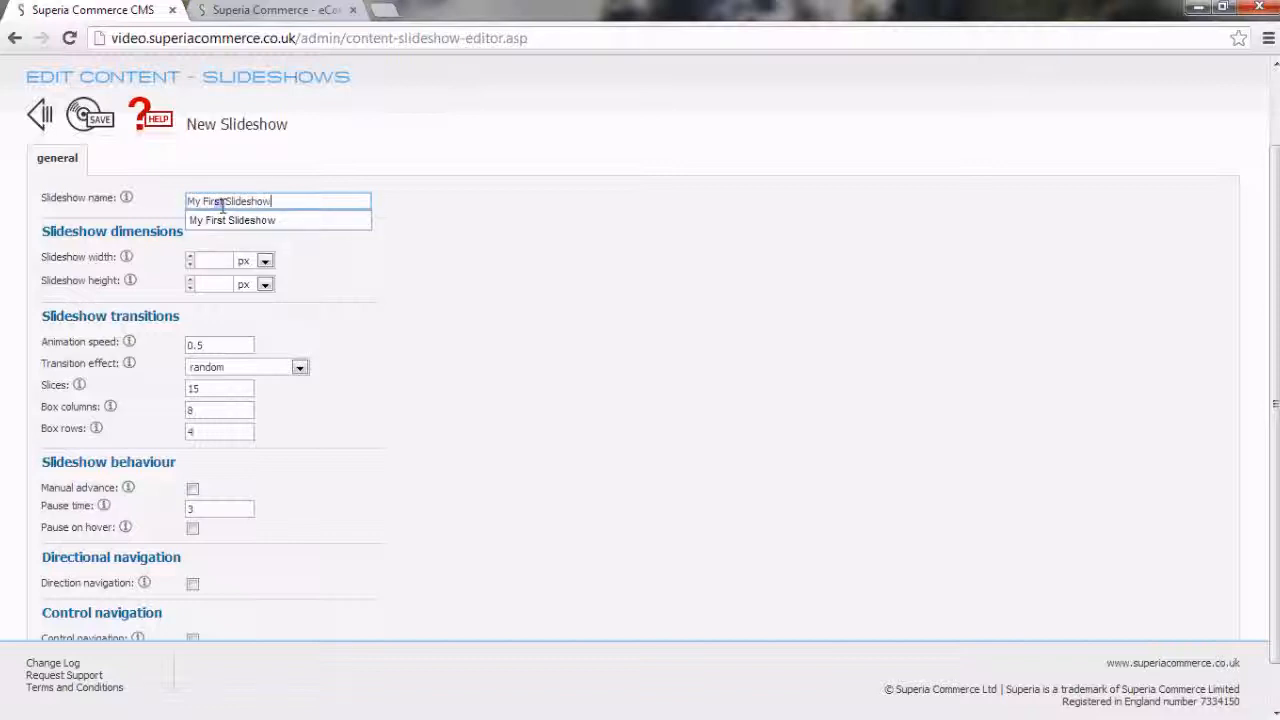
{"action": "left_click", "coordinate": [424, 208]}
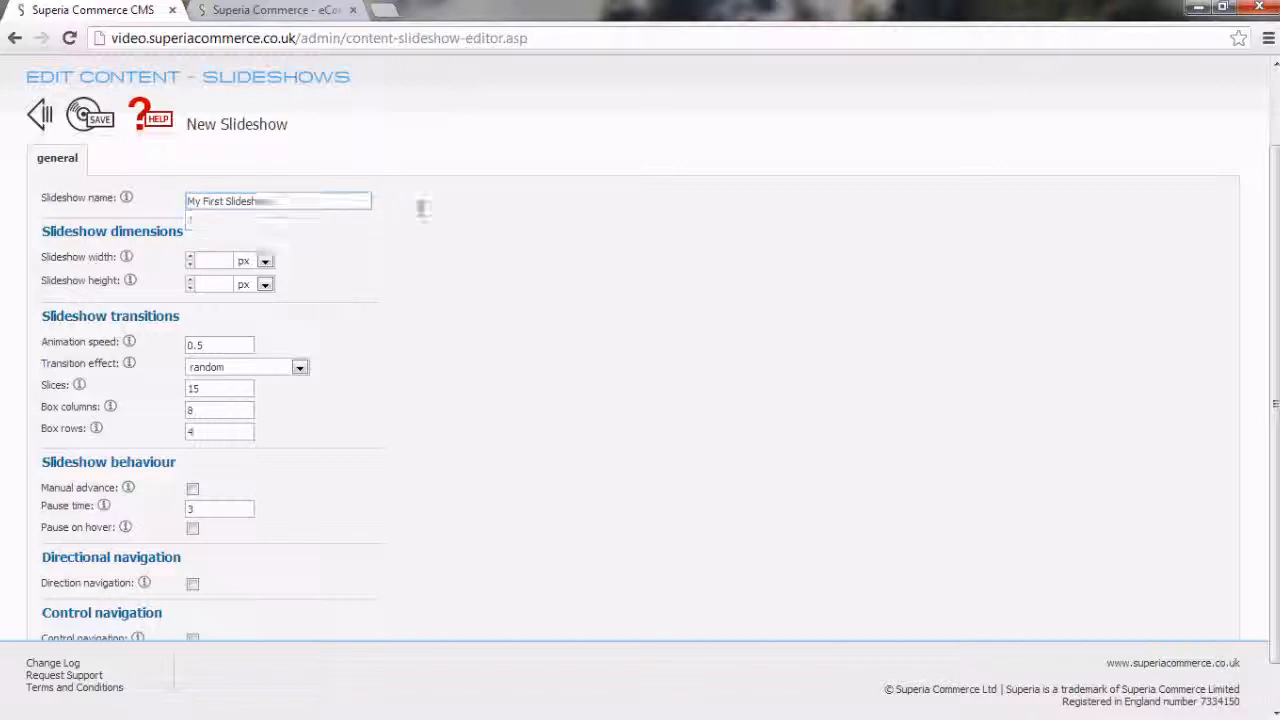
{"action": "left_click", "coordinate": [86, 122]}
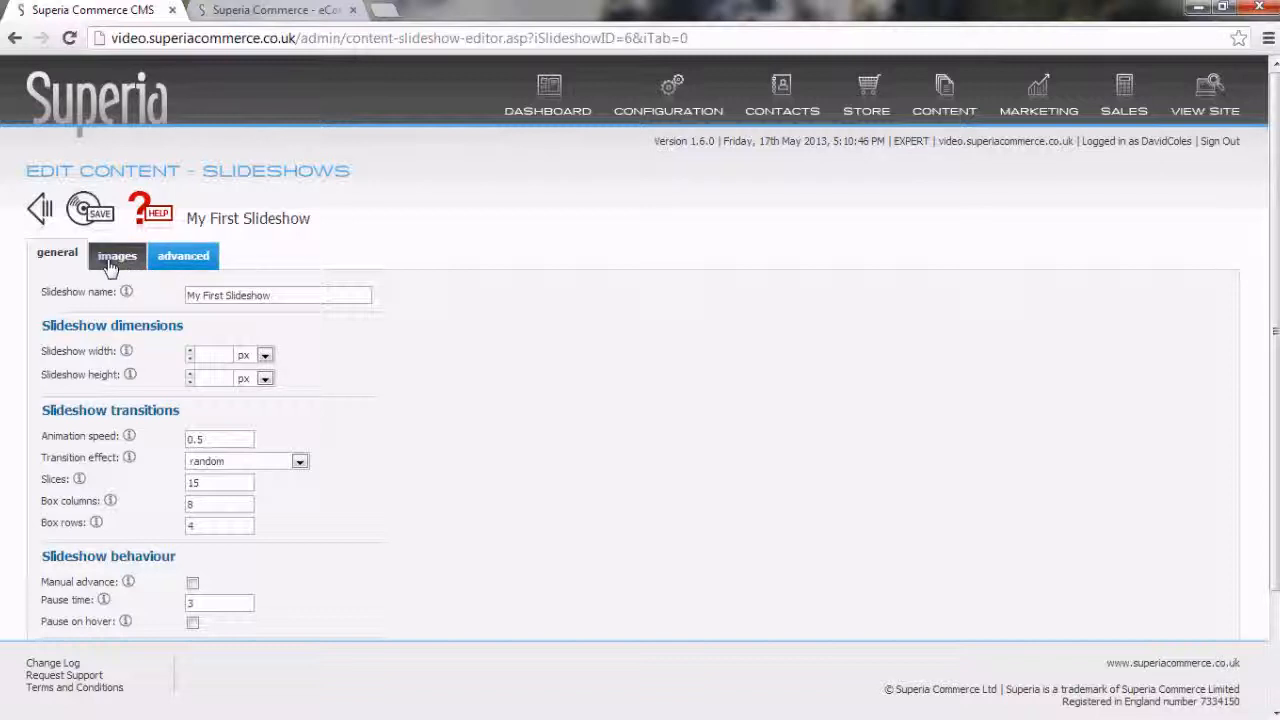
Step: Add a slideshow image titled "Slide 1" using the file Slide 1.jpg, save it, and return to the slideshow's image list
{"action": "left_click", "coordinate": [110, 262]}
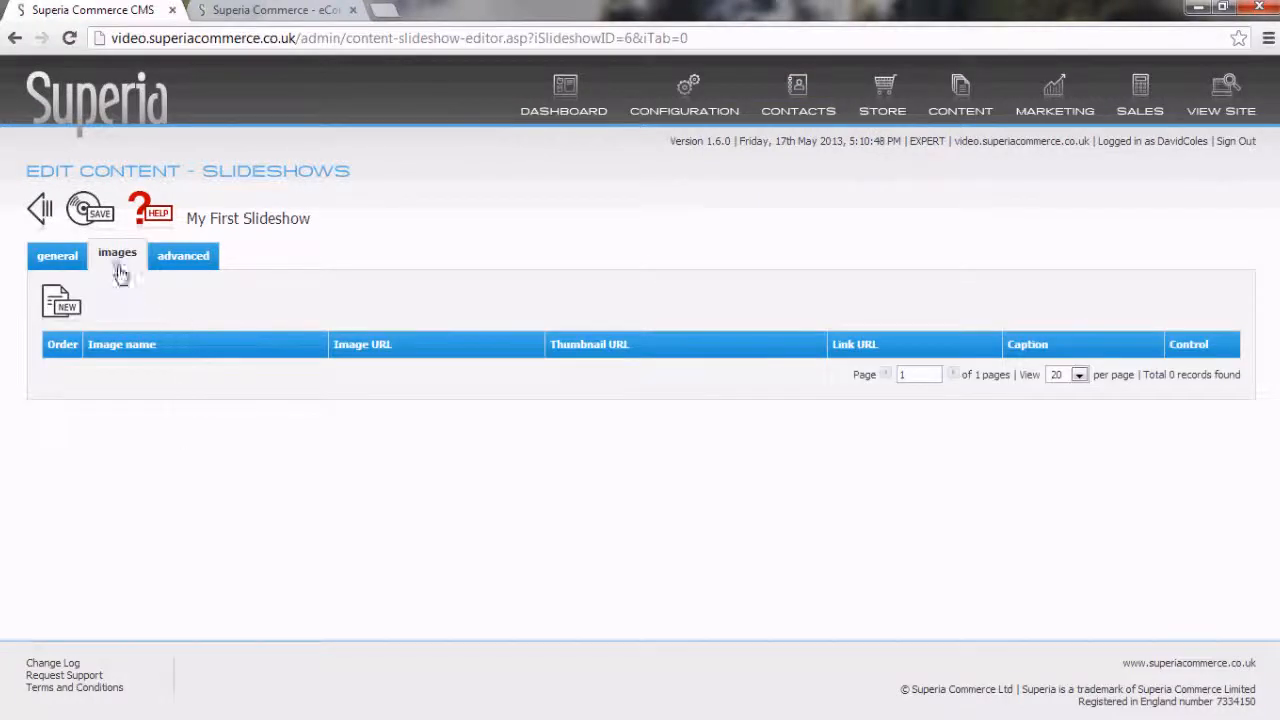
{"action": "left_click", "coordinate": [59, 306]}
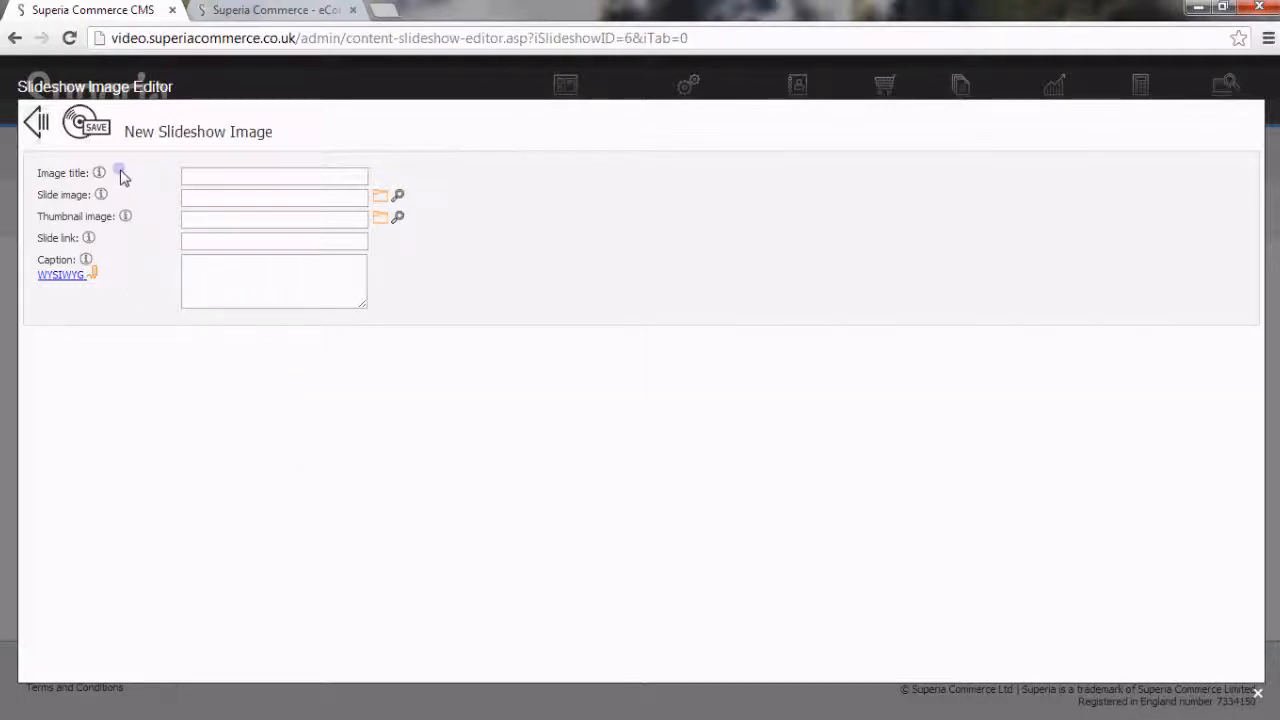
{"action": "left_click", "coordinate": [213, 174]}
{"action": "type", "text": "Slide 1"}
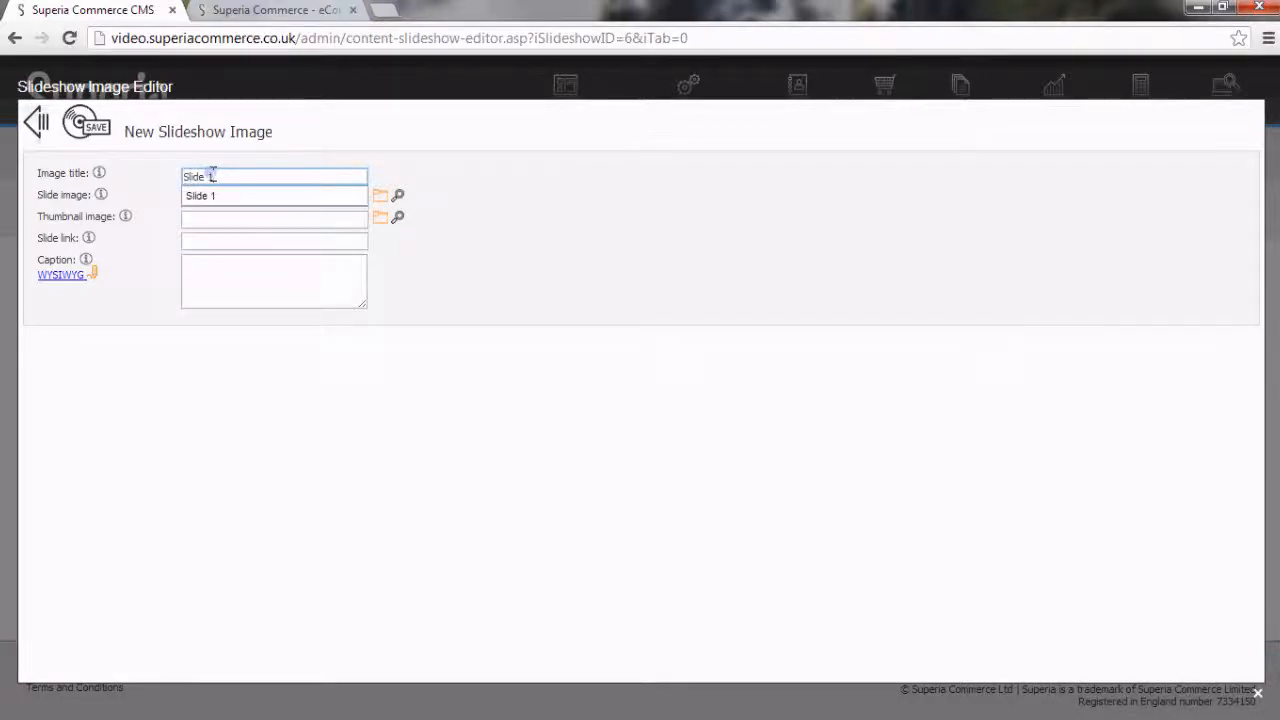
{"action": "left_click", "coordinate": [214, 160]}
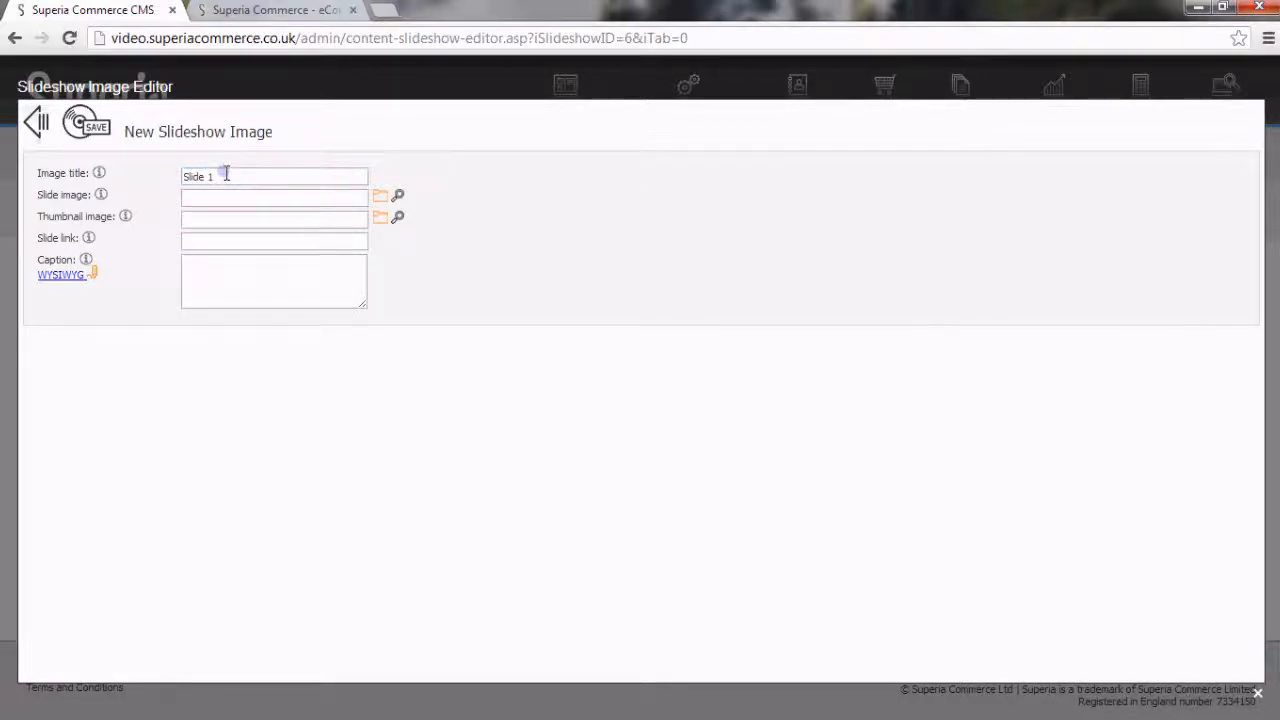
{"action": "left_click", "coordinate": [230, 177]}
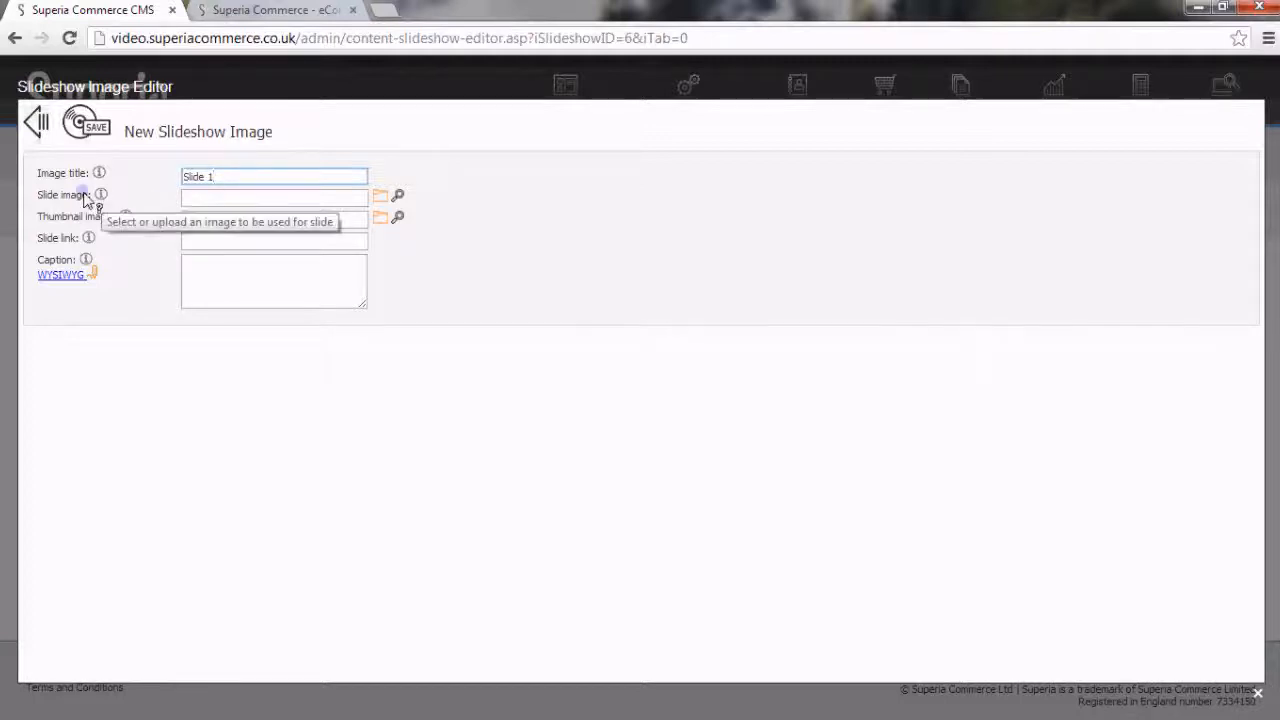
{"action": "left_click", "coordinate": [380, 200]}
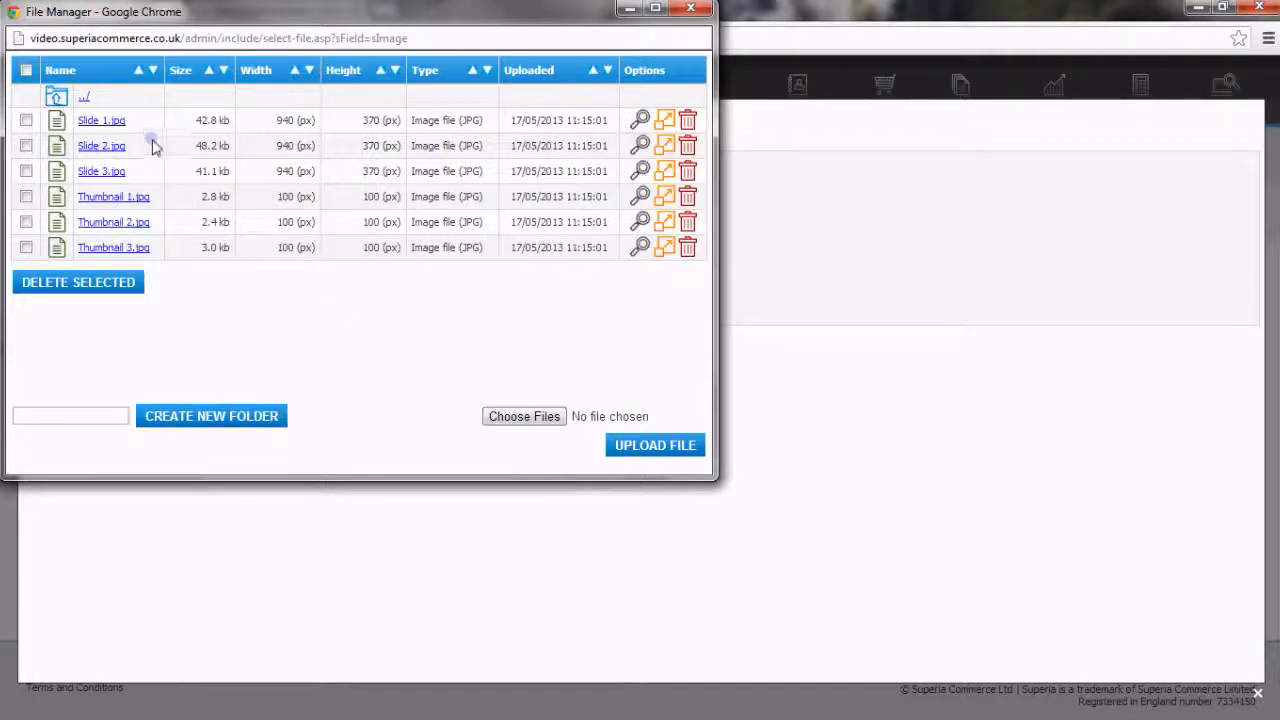
{"action": "left_click", "coordinate": [101, 122]}
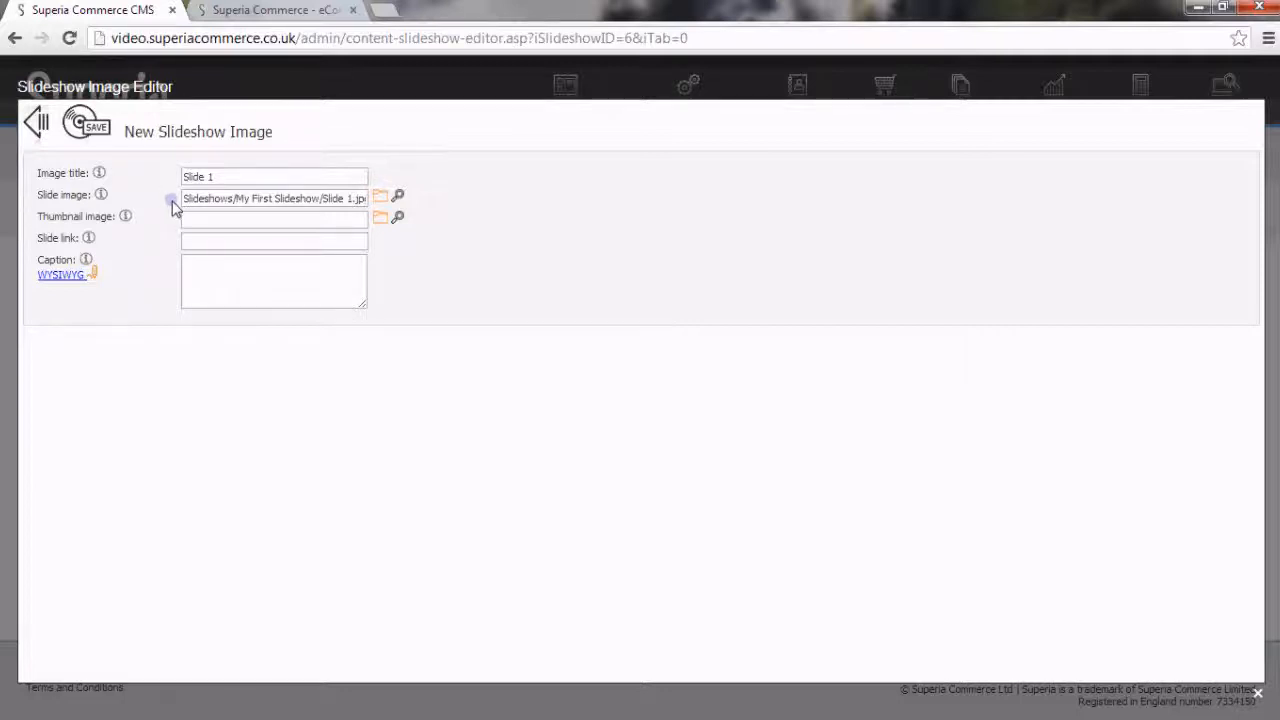
{"action": "left_click", "coordinate": [92, 131]}
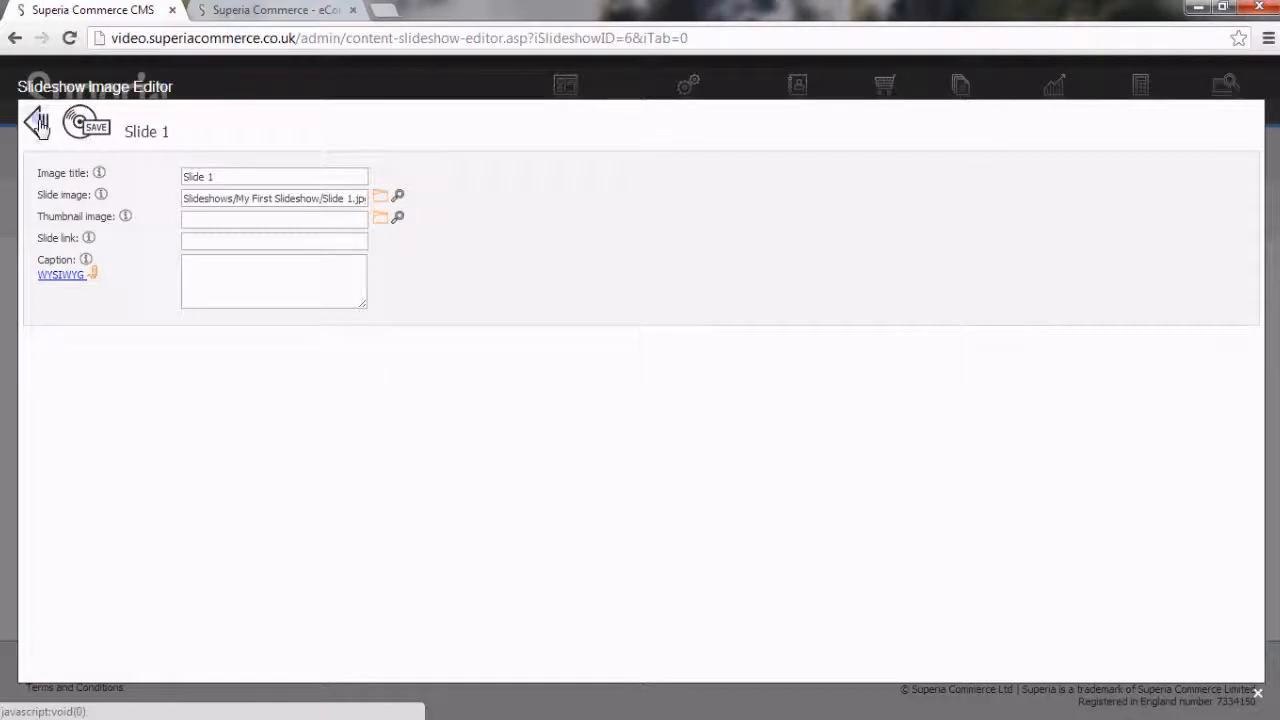
{"action": "left_click", "coordinate": [38, 123]}
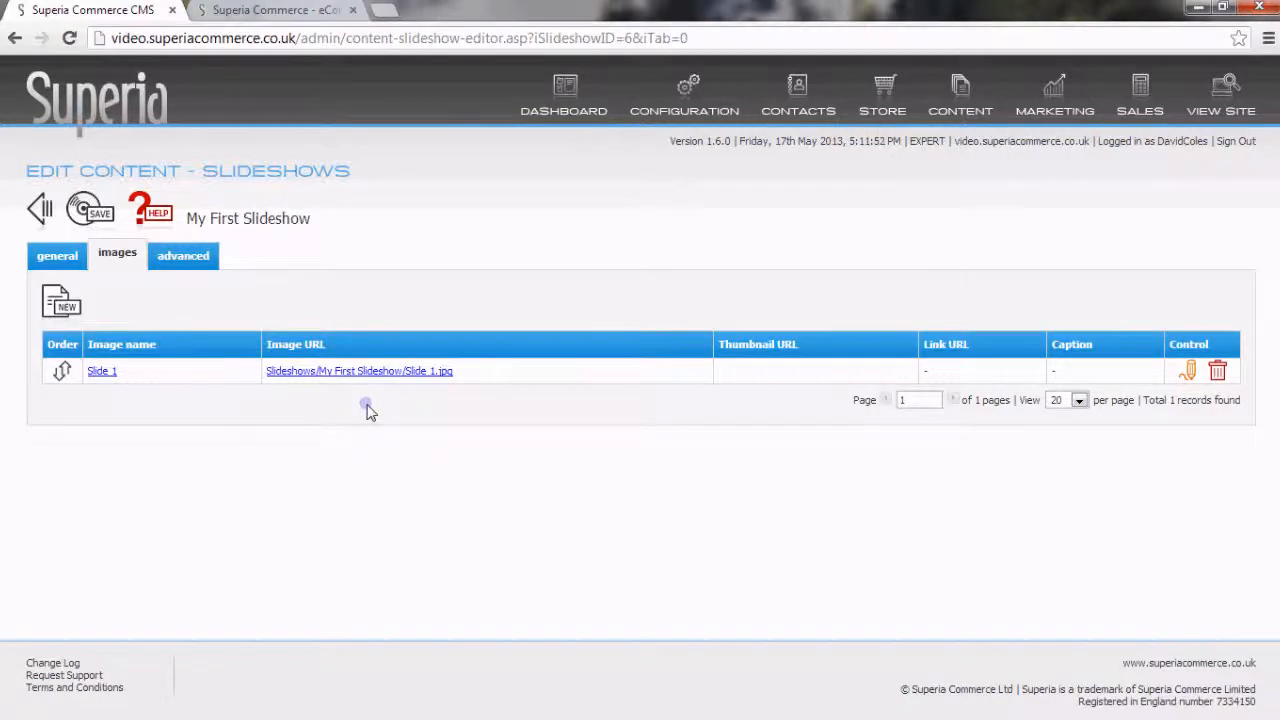
Step: Add a second slideshow image titled "Slide 2" using the file Slide 2.jpg, save it, and return to the image list
{"action": "left_click", "coordinate": [61, 305]}
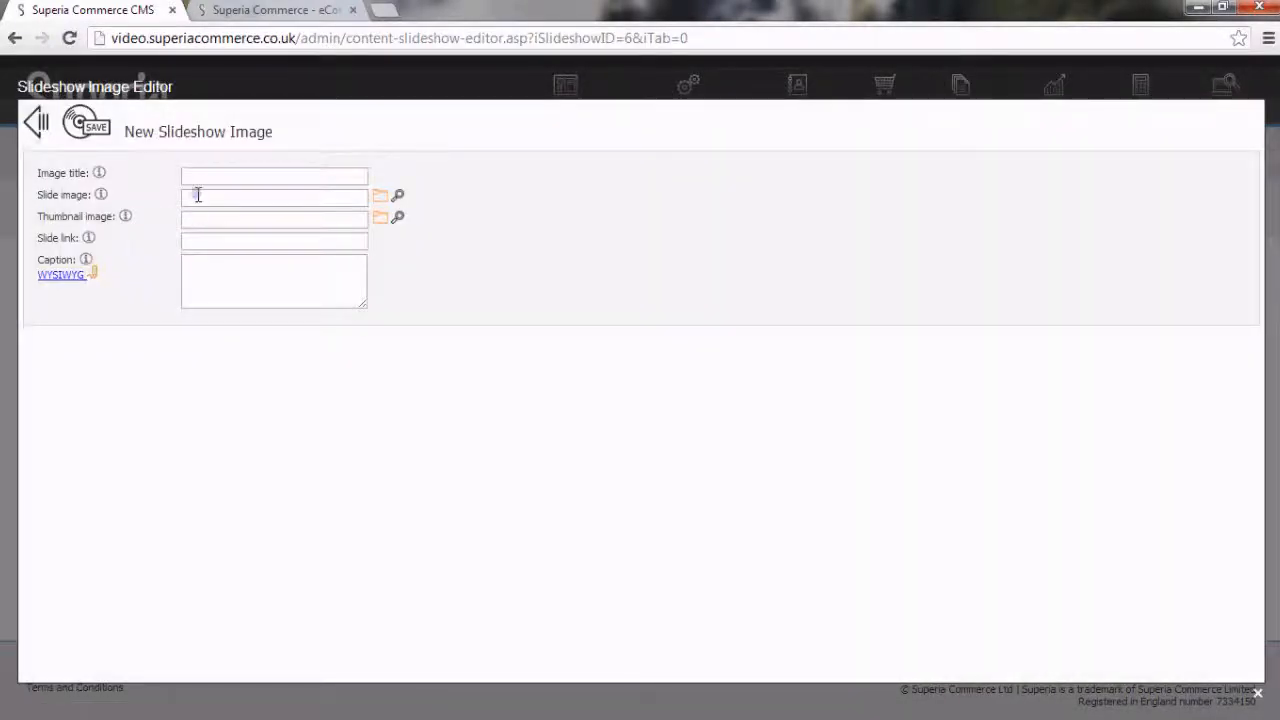
{"action": "left_click", "coordinate": [211, 177]}
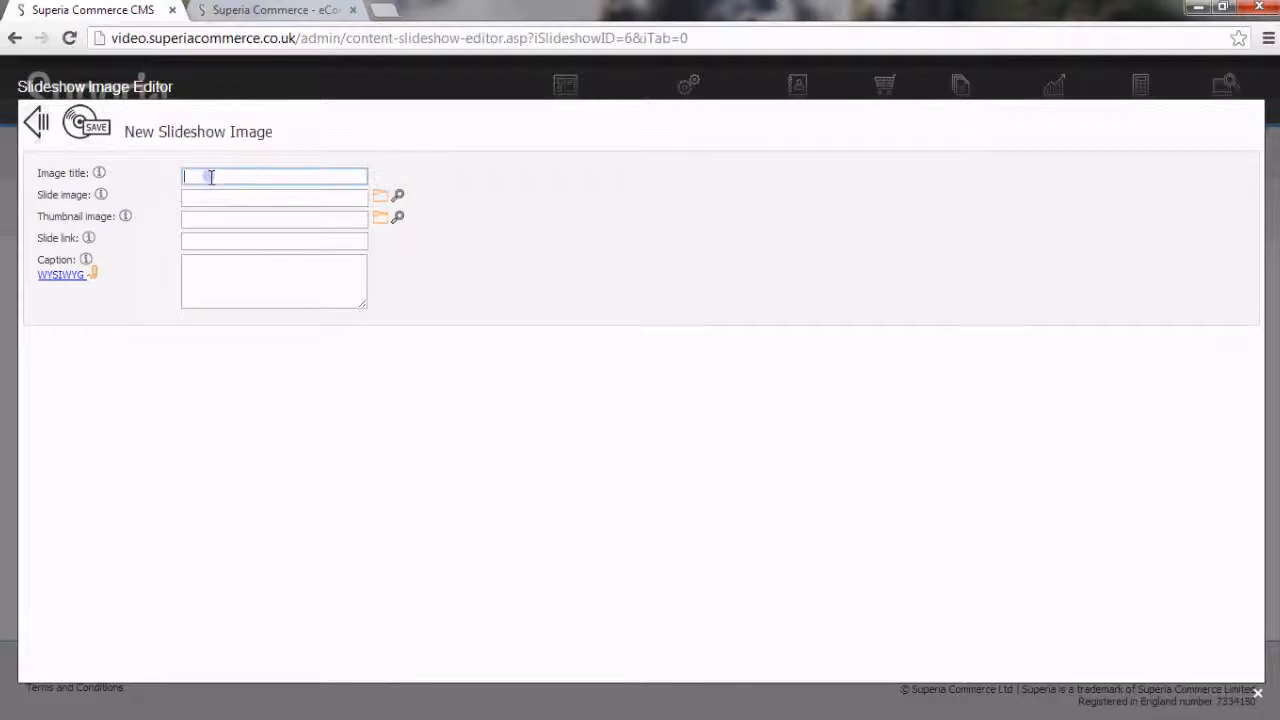
{"action": "type", "text": "Slide 2"}
{"action": "left_click", "coordinate": [381, 196]}
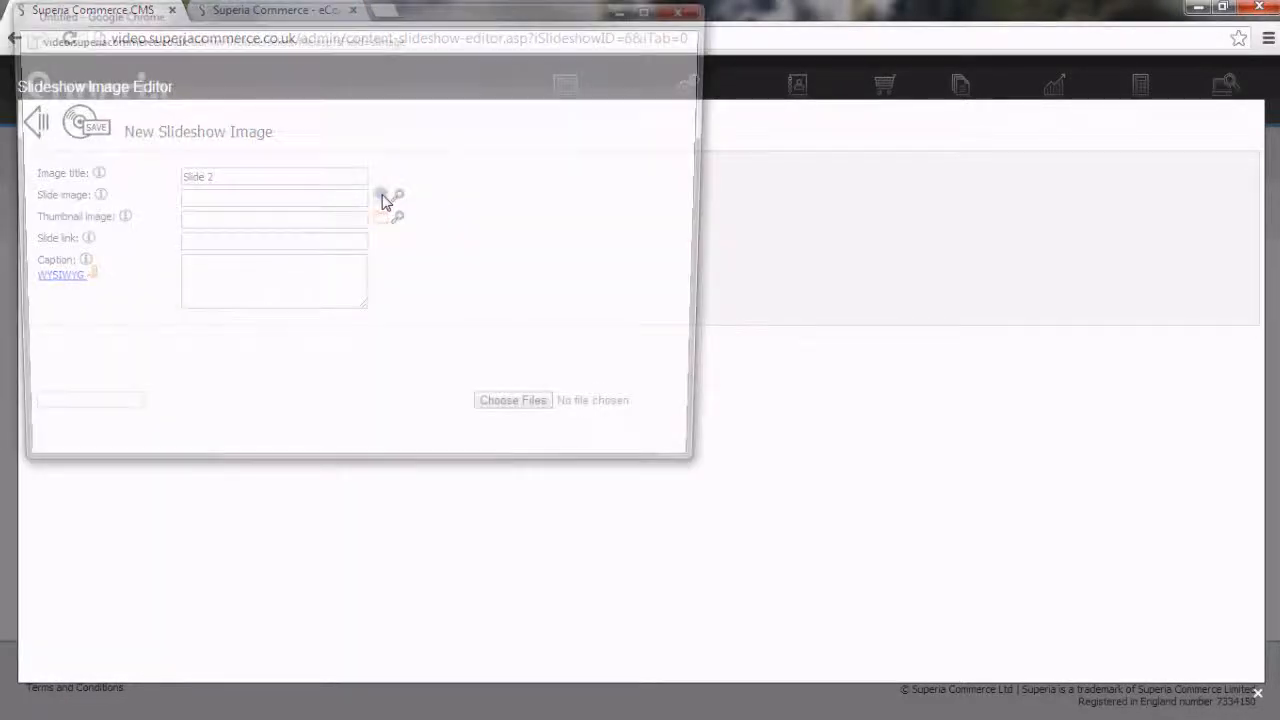
{"action": "left_click", "coordinate": [102, 150]}
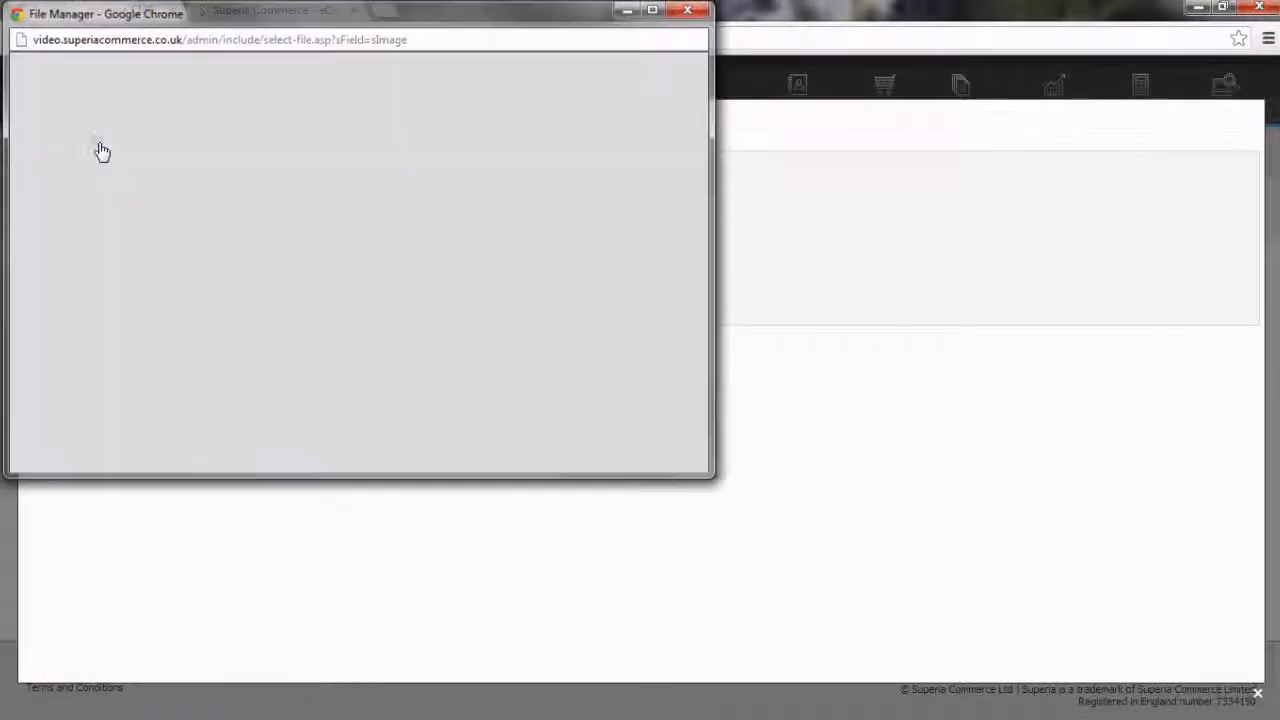
{"action": "left_click", "coordinate": [86, 130]}
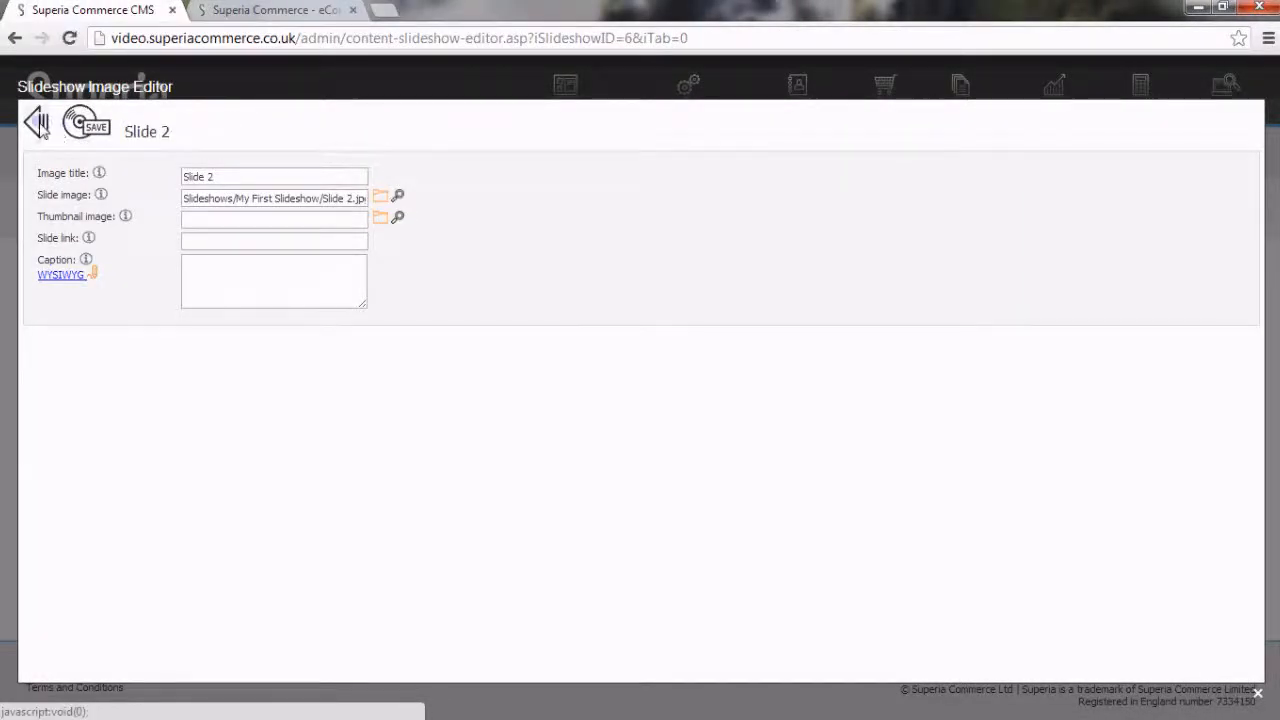
{"action": "left_click", "coordinate": [38, 123]}
Step: Start a third slideshow image titled "Slide 3" and assign Slide 3.jpg as its slide image
{"action": "left_click", "coordinate": [62, 300]}
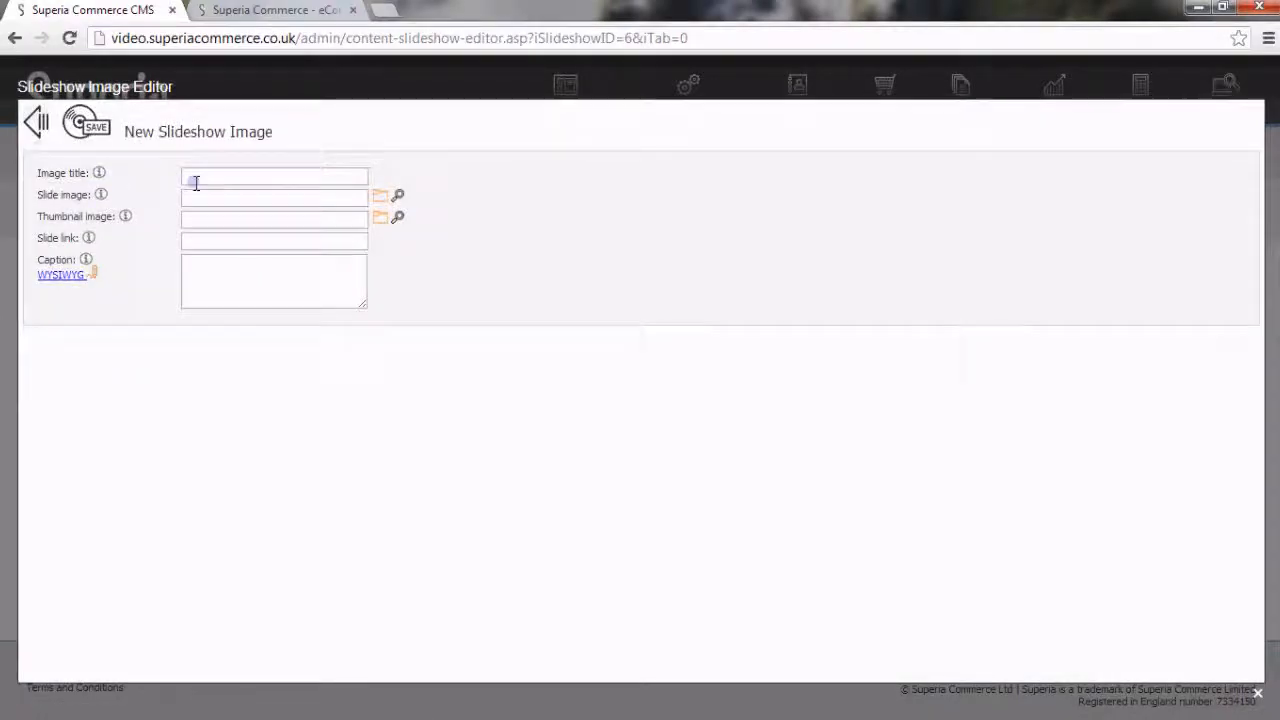
{"action": "left_click", "coordinate": [200, 176]}
{"action": "type", "text": "Slide 3"}
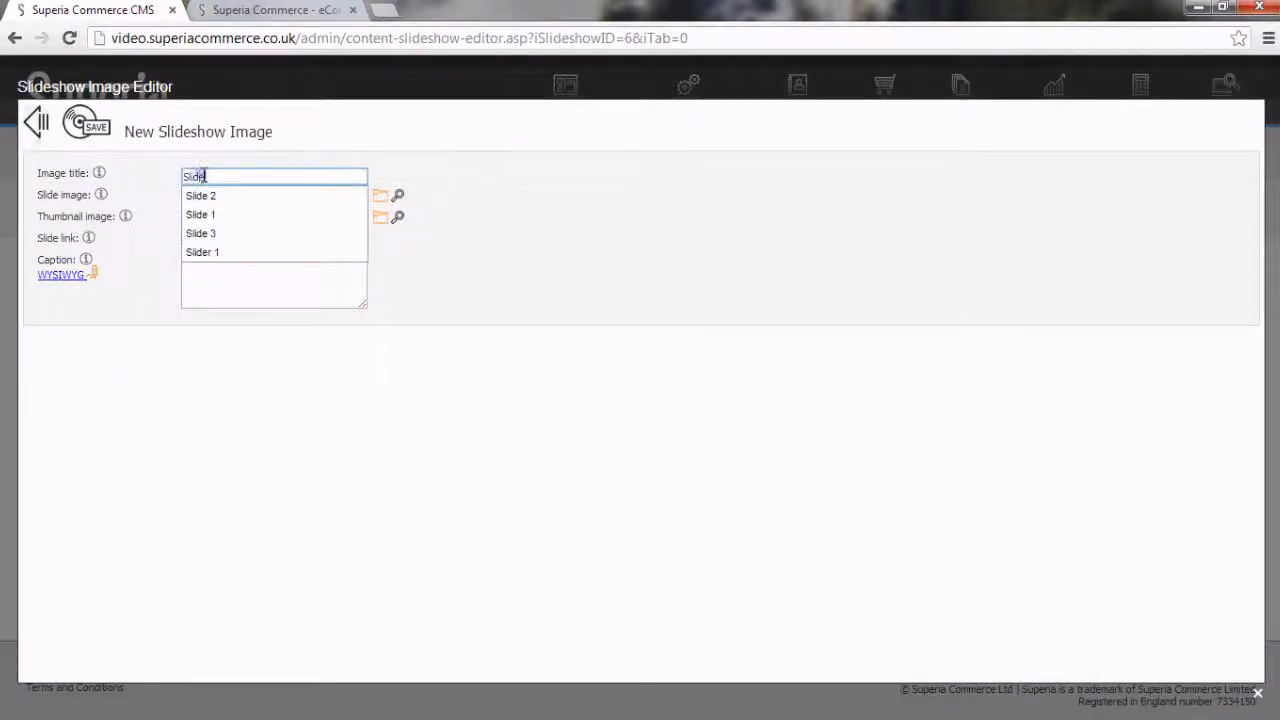
{"action": "left_click", "coordinate": [169, 180]}
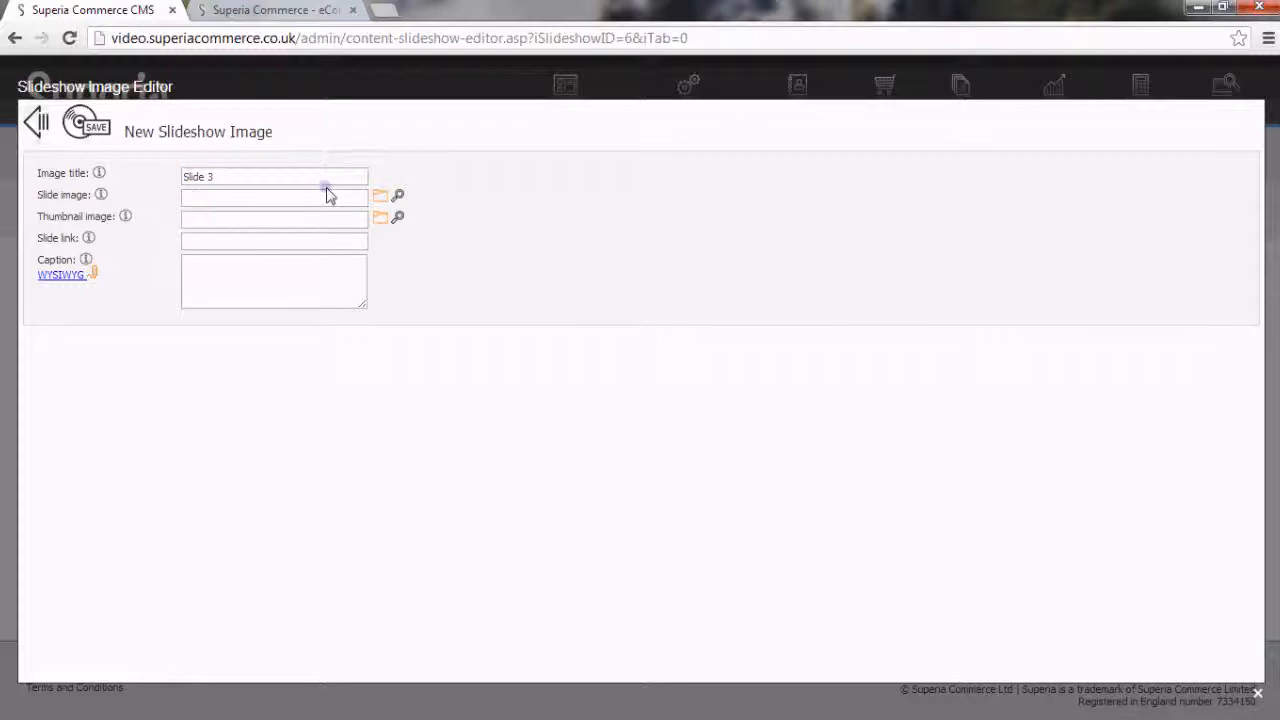
{"action": "left_click", "coordinate": [380, 198]}
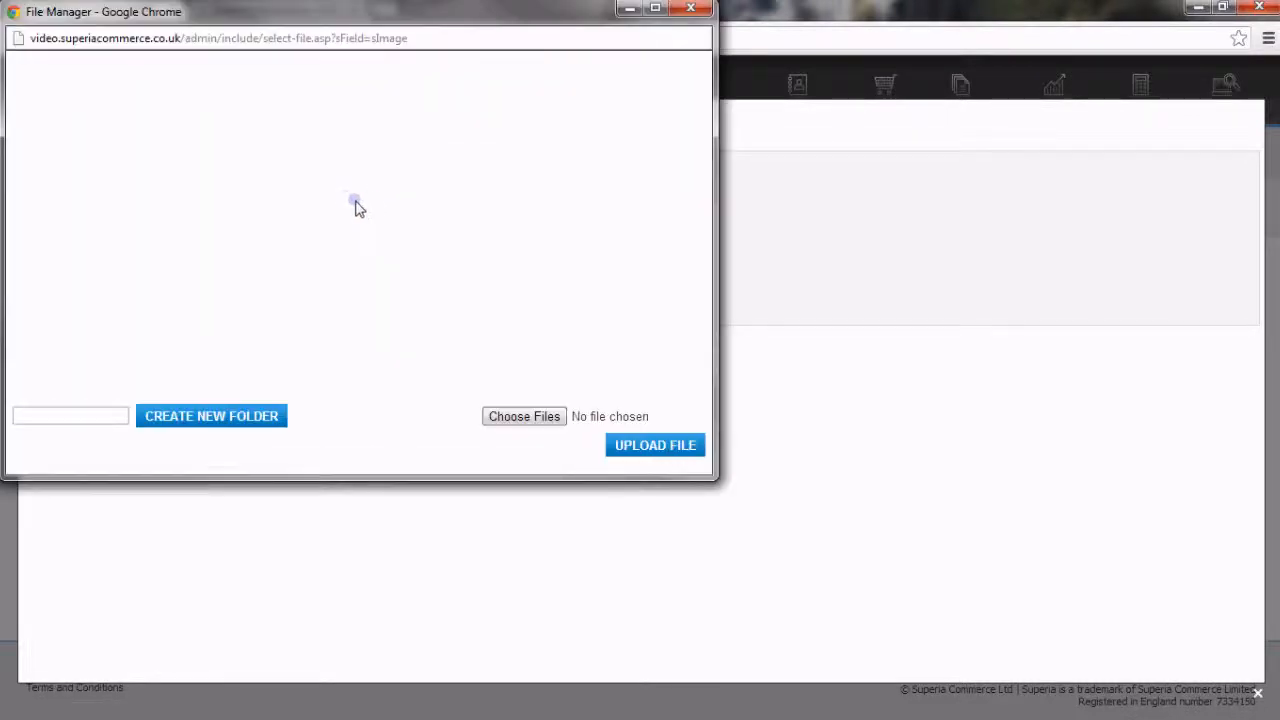
{"action": "left_click", "coordinate": [105, 172]}
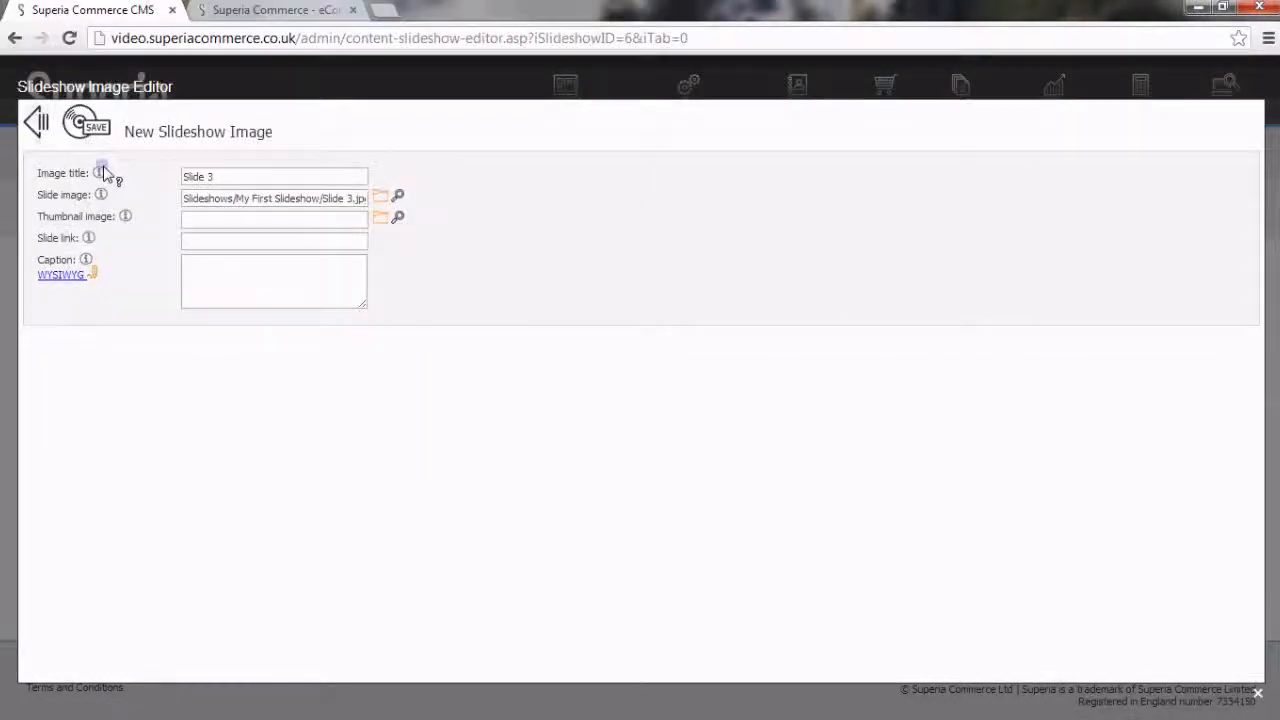
Step: Check the slide images' pixel dimensions in the file manager, close it, and save the Slide 3 entry
{"action": "left_click", "coordinate": [381, 200]}
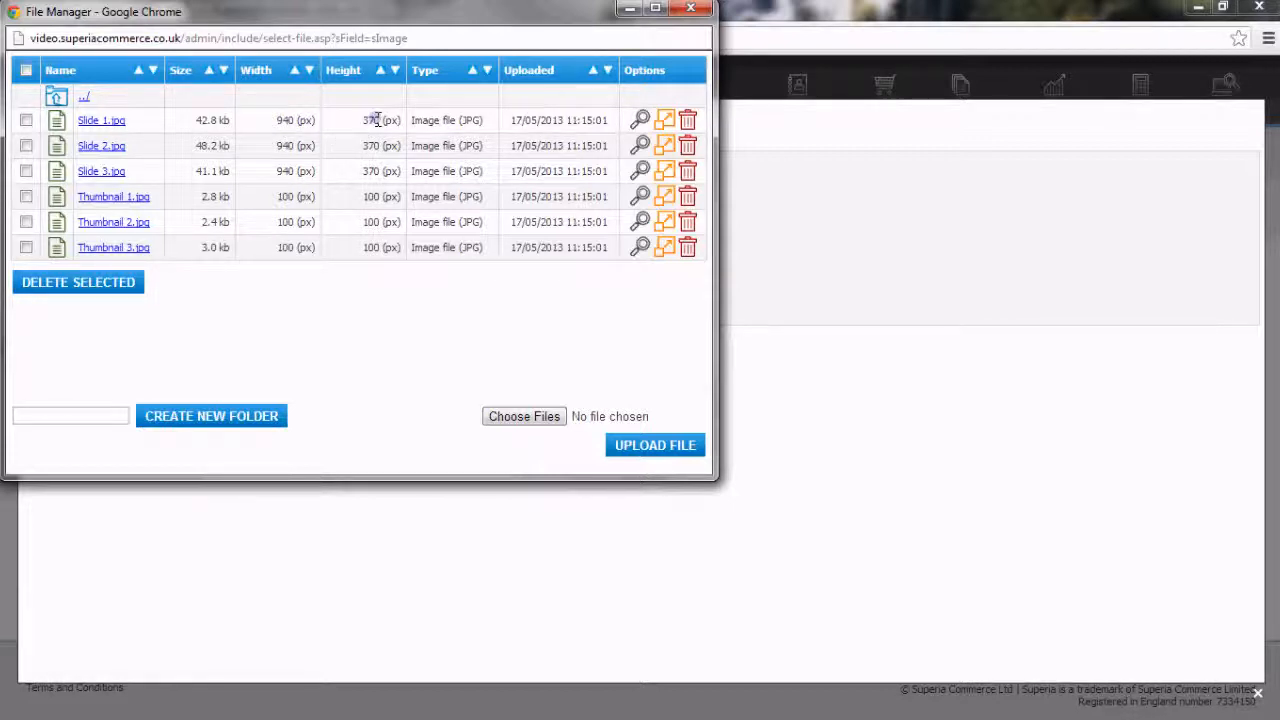
{"action": "left_click", "coordinate": [689, 9]}
{"action": "left_click", "coordinate": [86, 130]}
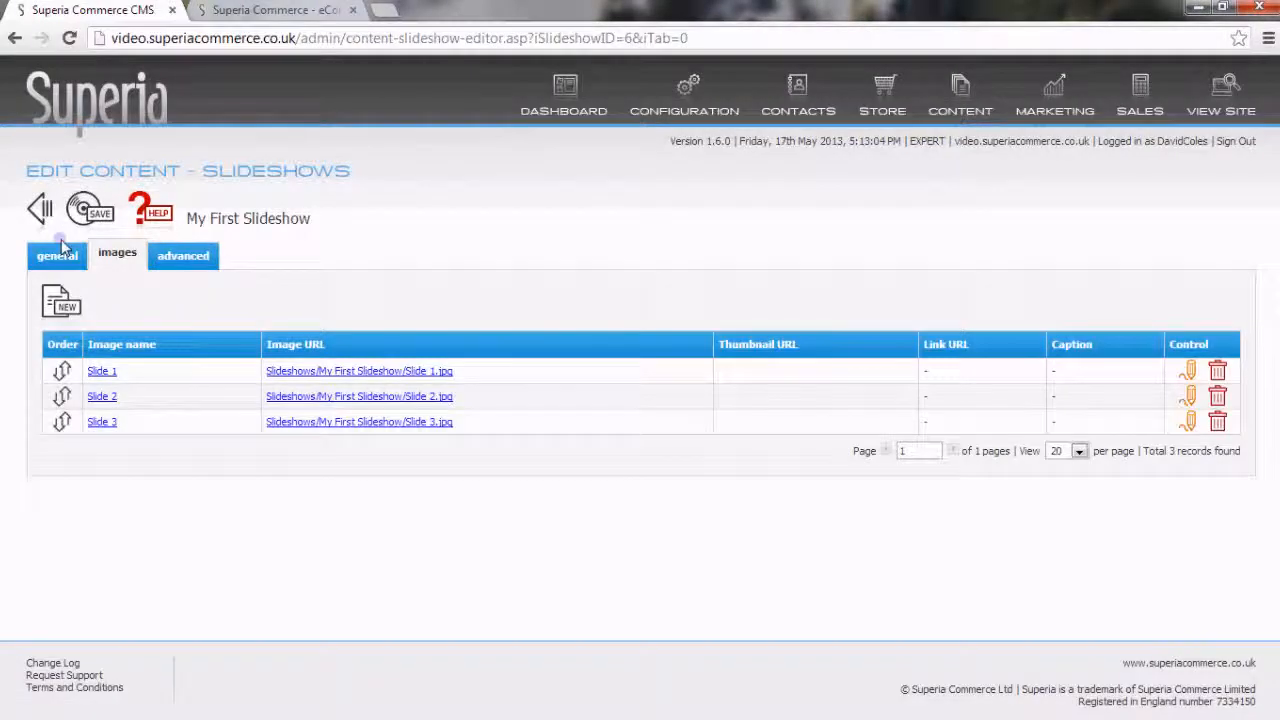
Step: Set the slideshow dimensions in the general settings to 940 px wide and 370 px high
{"action": "left_click", "coordinate": [58, 253]}
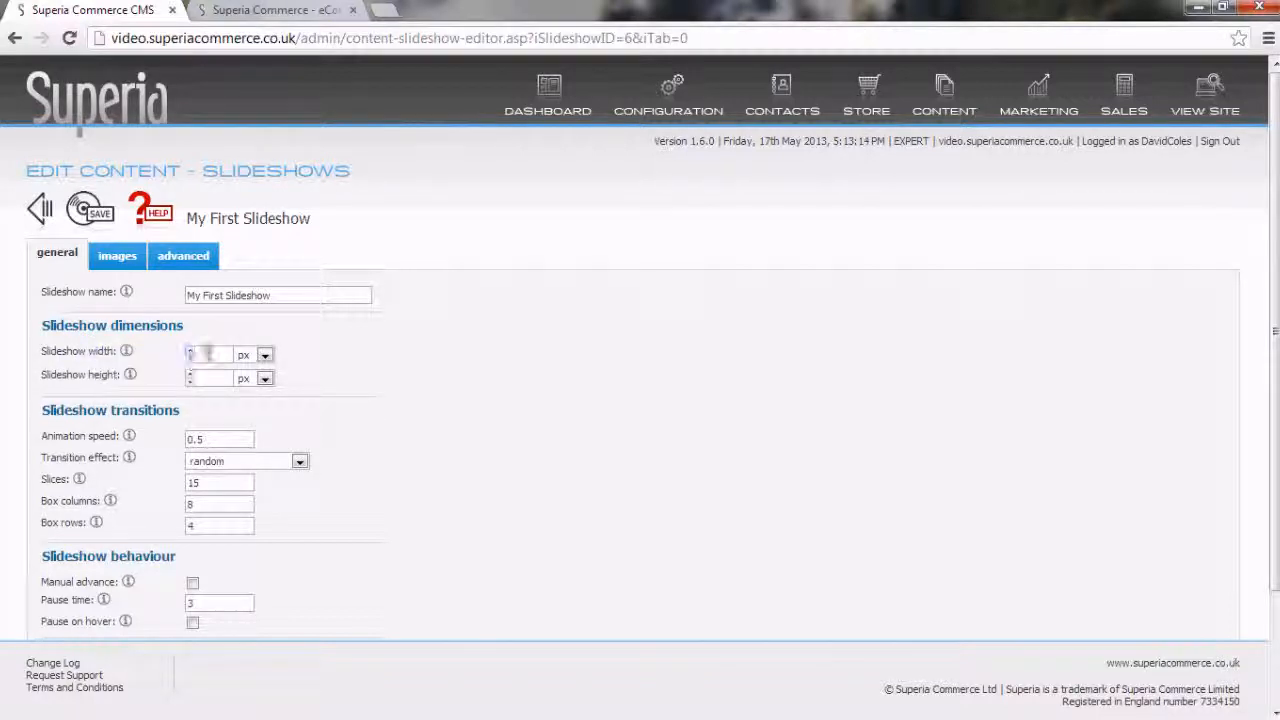
{"action": "left_click", "coordinate": [209, 353]}
{"action": "type", "text": "940"}
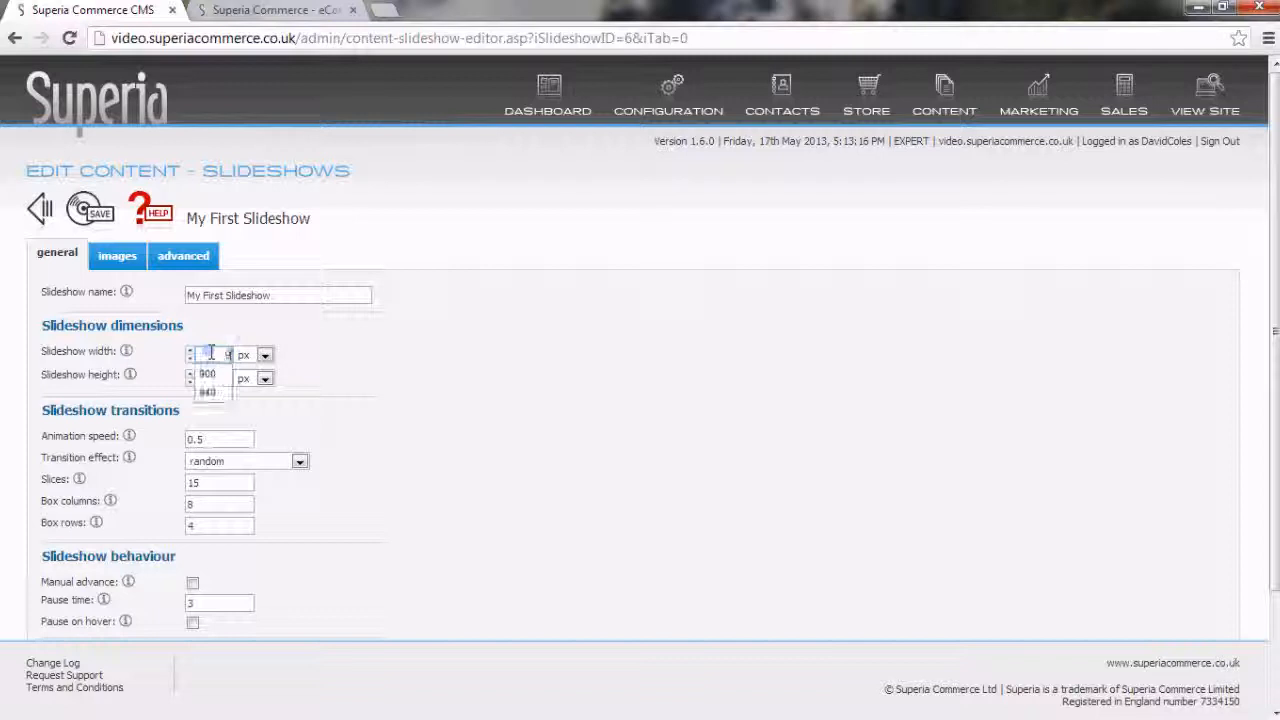
{"action": "left_click", "coordinate": [305, 342]}
{"action": "left_click", "coordinate": [215, 378]}
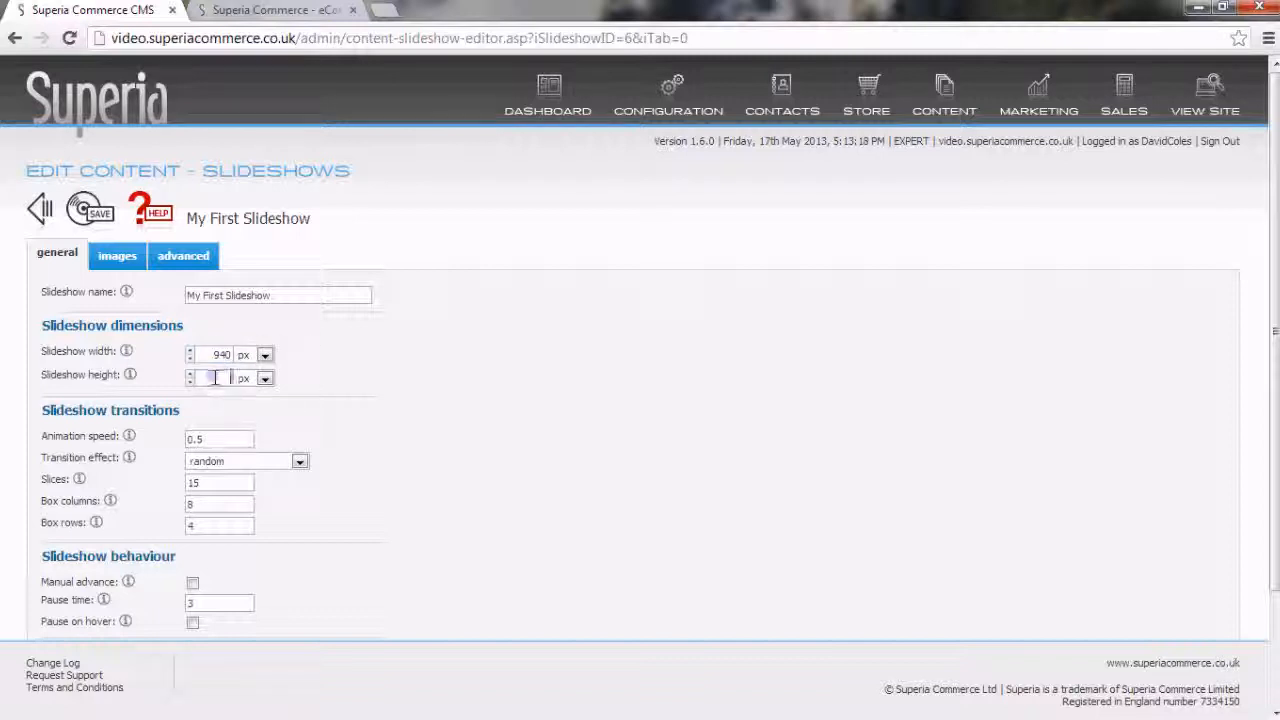
{"action": "type", "text": "370"}
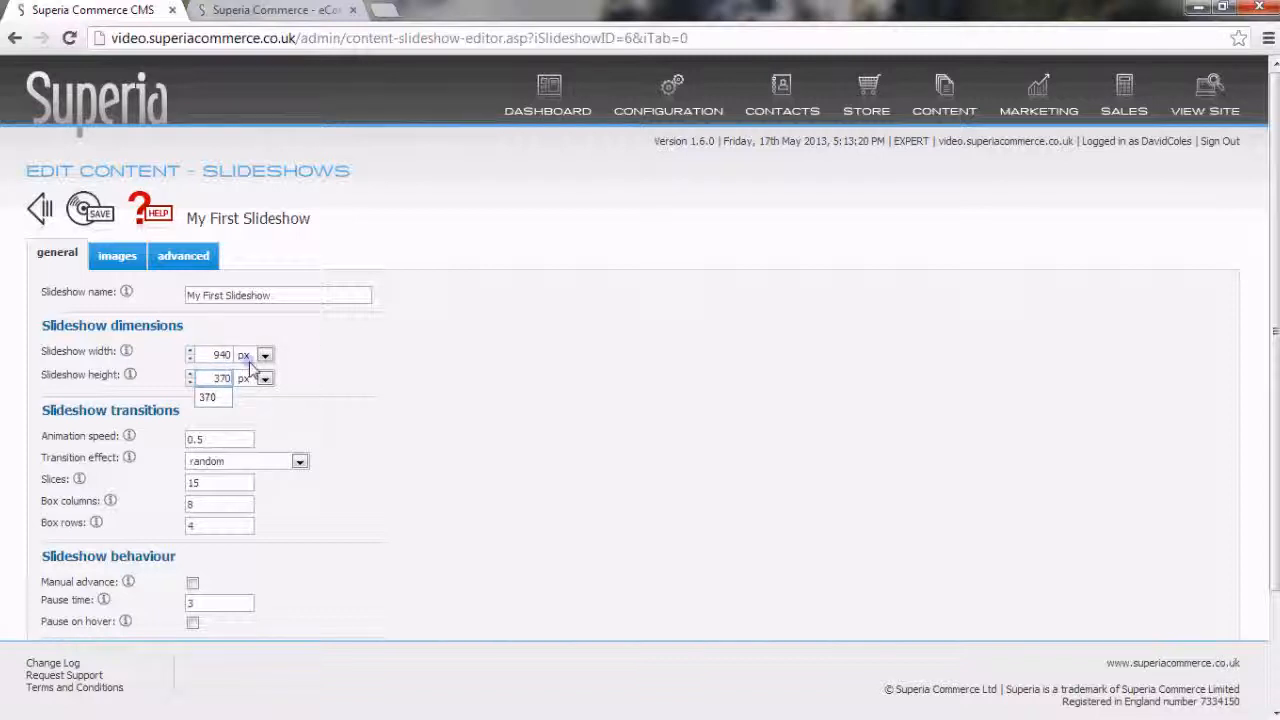
{"action": "left_click", "coordinate": [305, 358]}
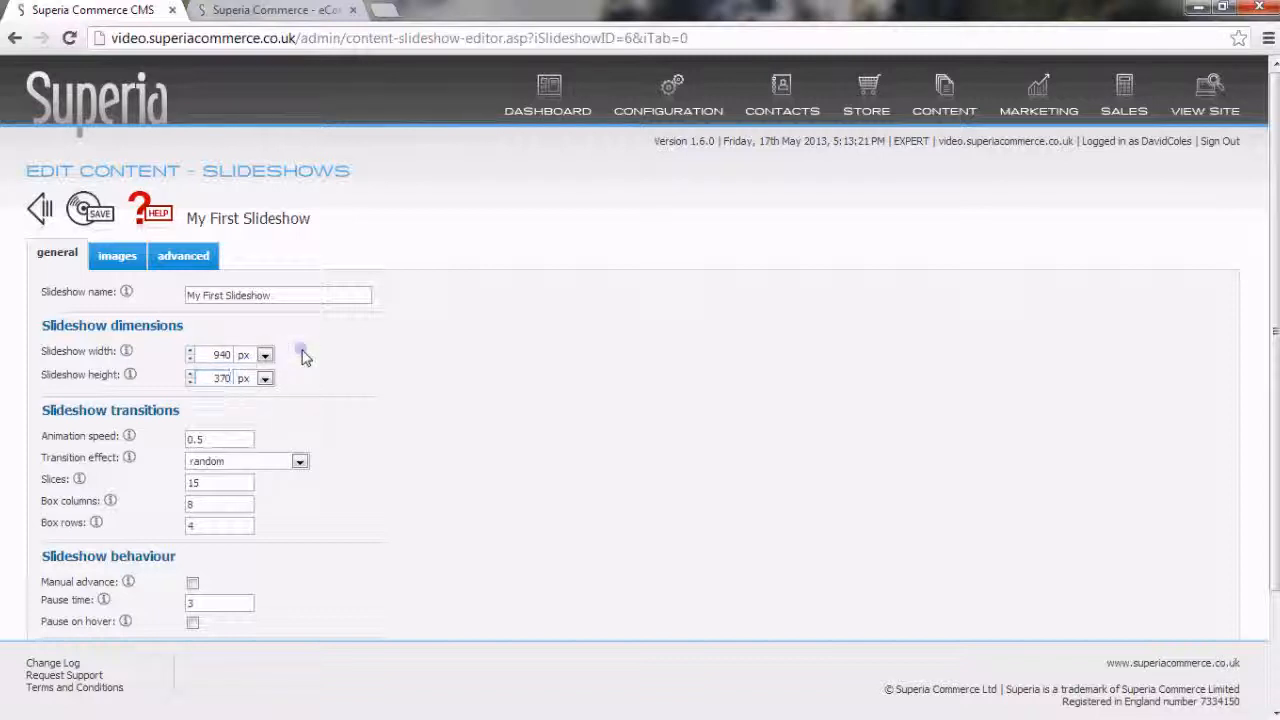
Step: Save the slideshow settings and open the Home page's content in the WYSIWYG editor
{"action": "left_click", "coordinate": [82, 221]}
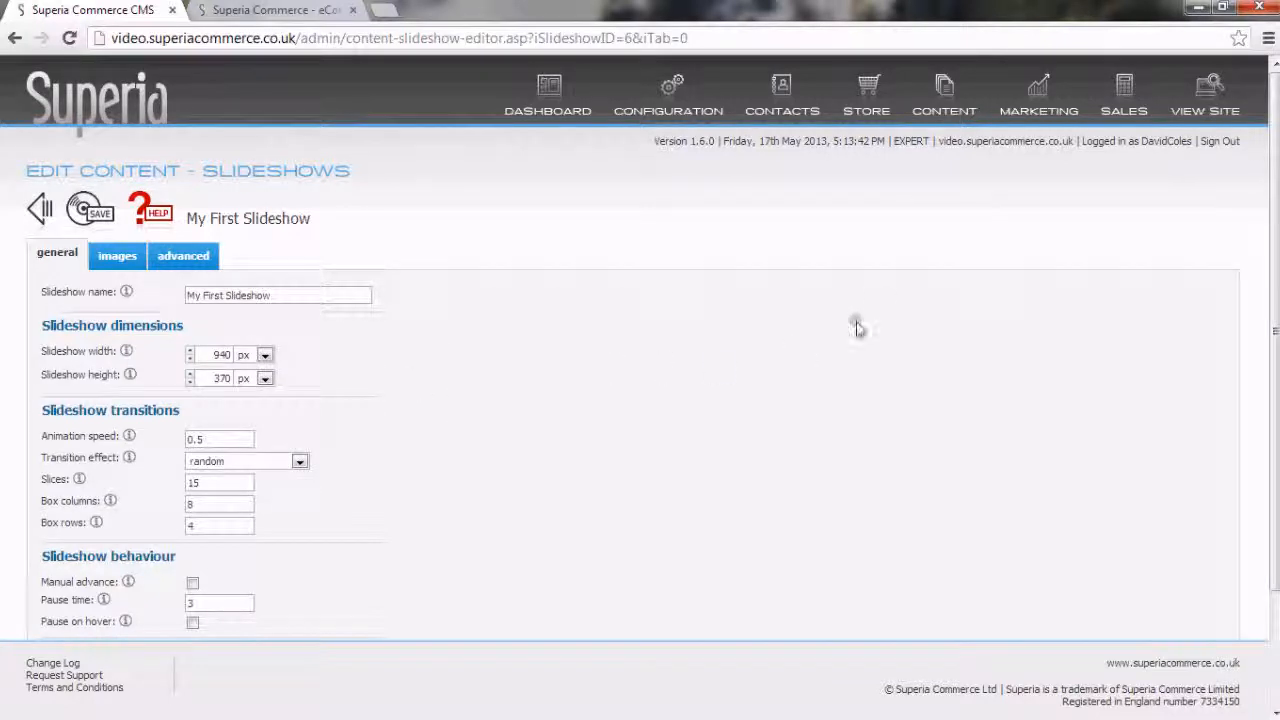
{"action": "mouse_move", "coordinate": [940, 111]}
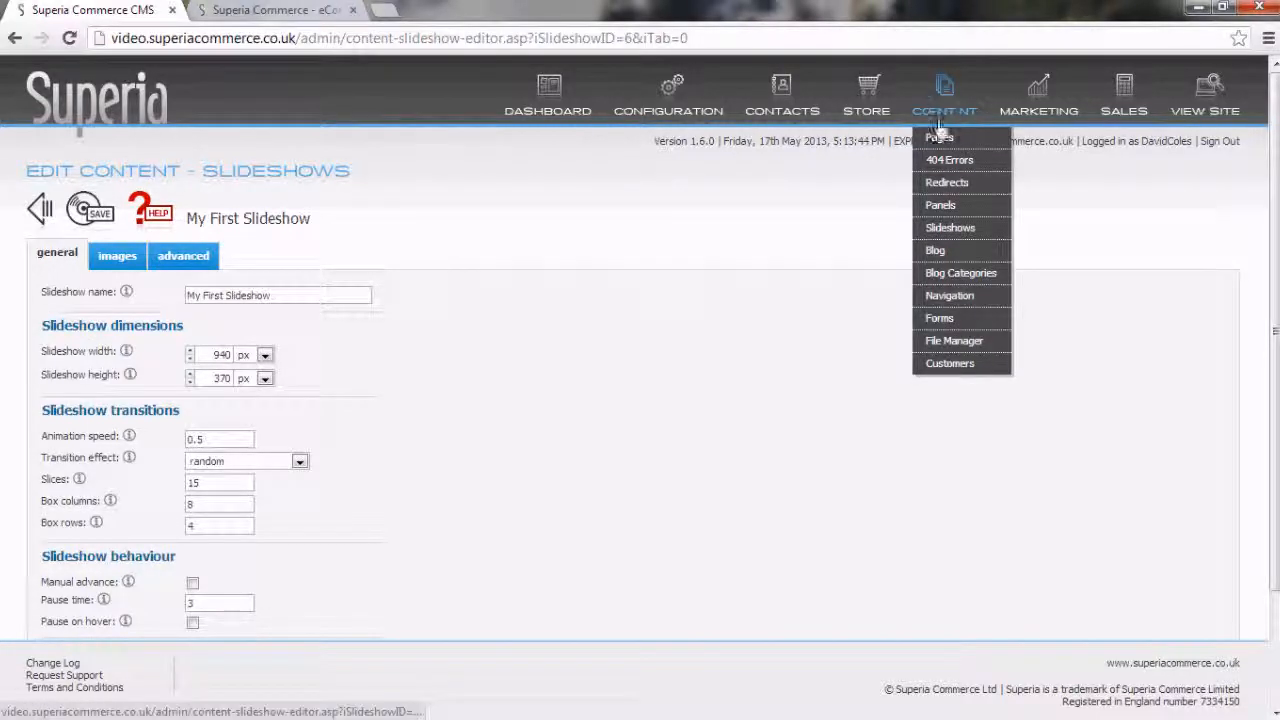
{"action": "left_click", "coordinate": [945, 139]}
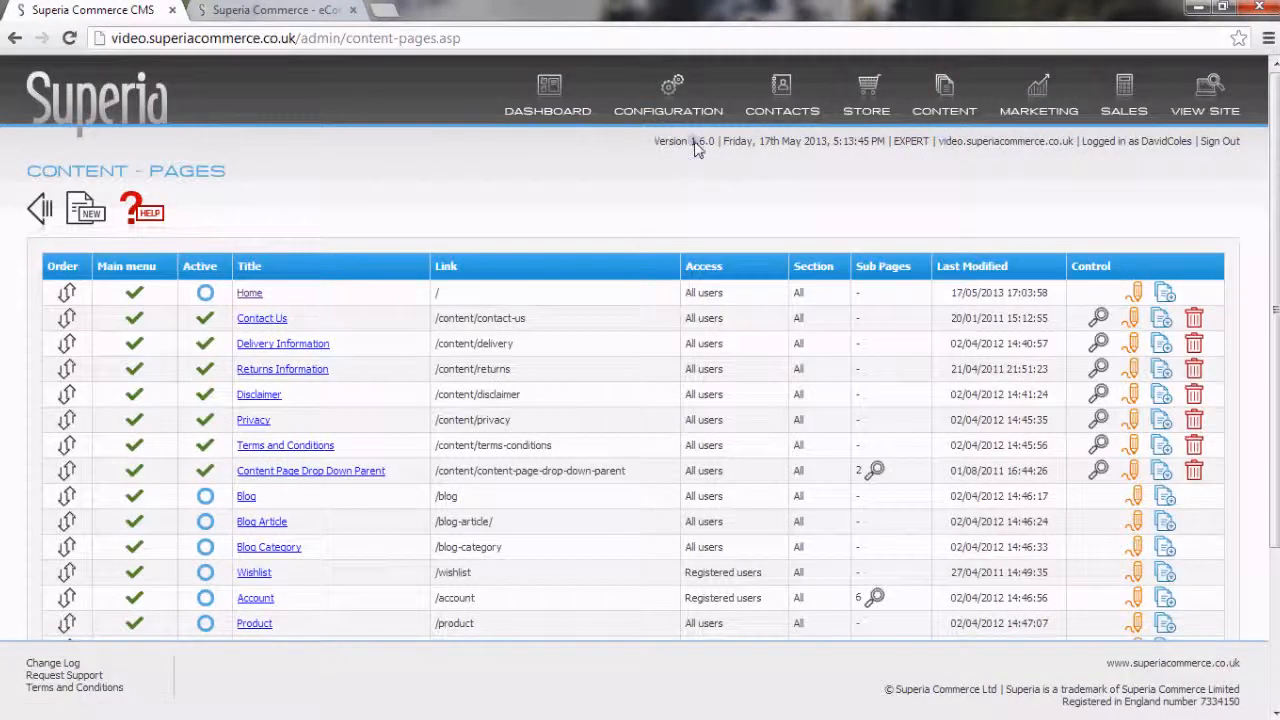
{"action": "left_click", "coordinate": [249, 295]}
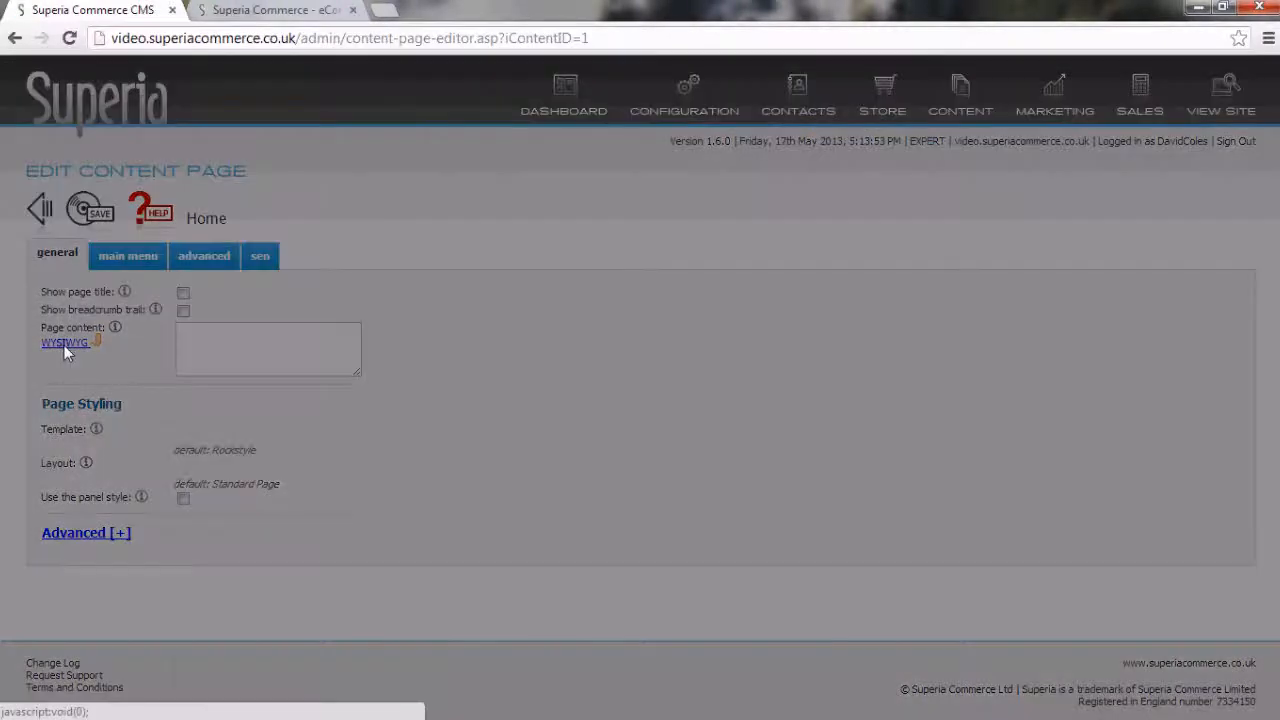
{"action": "left_click", "coordinate": [64, 345]}
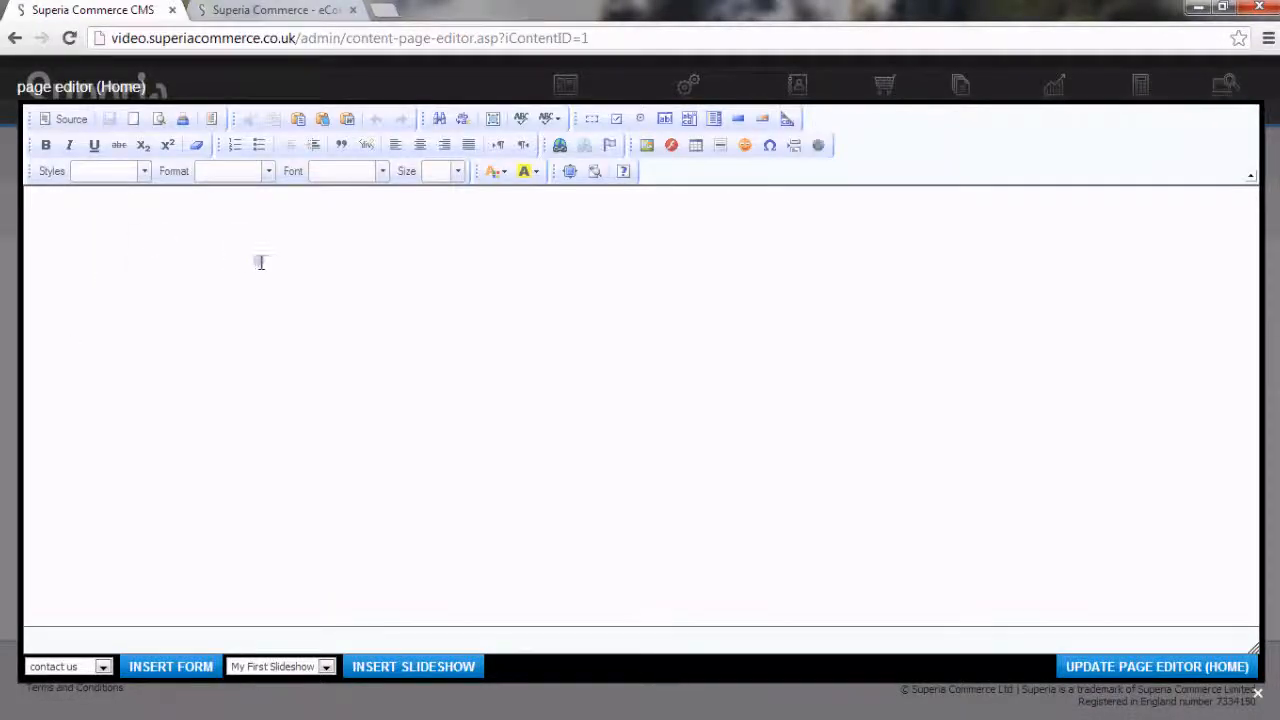
Step: Insert My First Slideshow into the Home page content, update the page content and save the page
{"action": "left_click", "coordinate": [414, 300]}
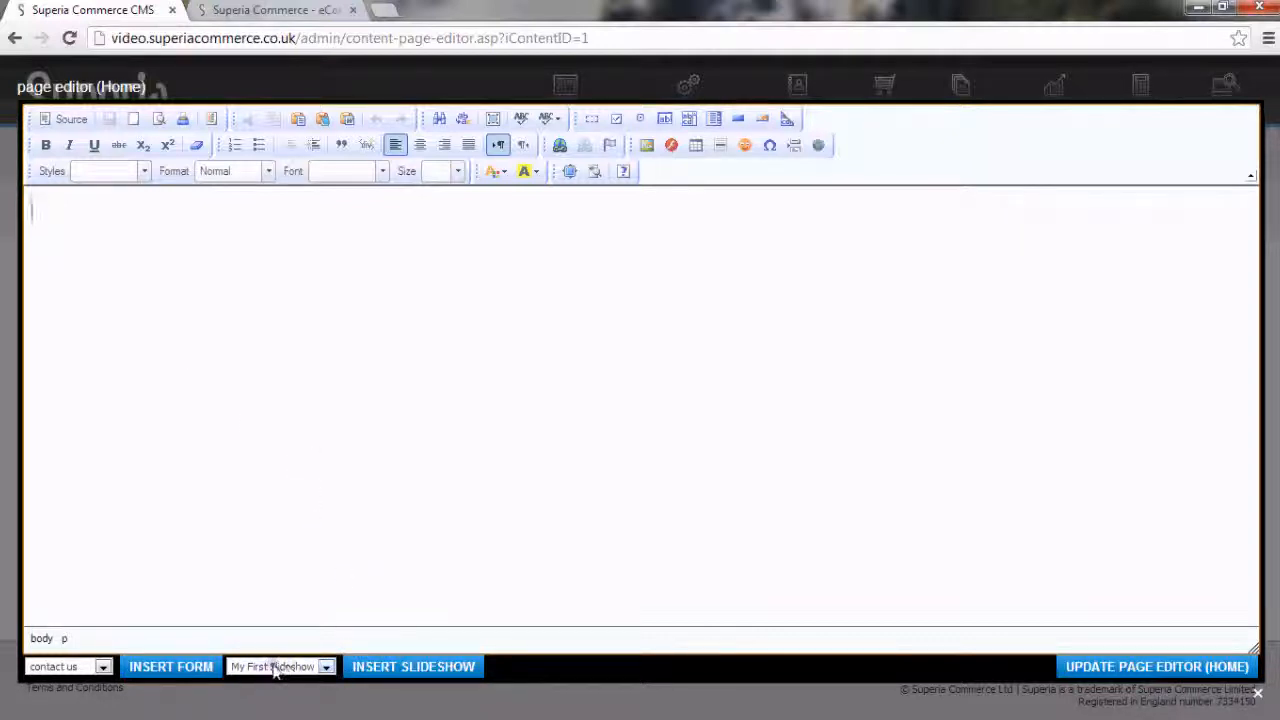
{"action": "left_click", "coordinate": [327, 666]}
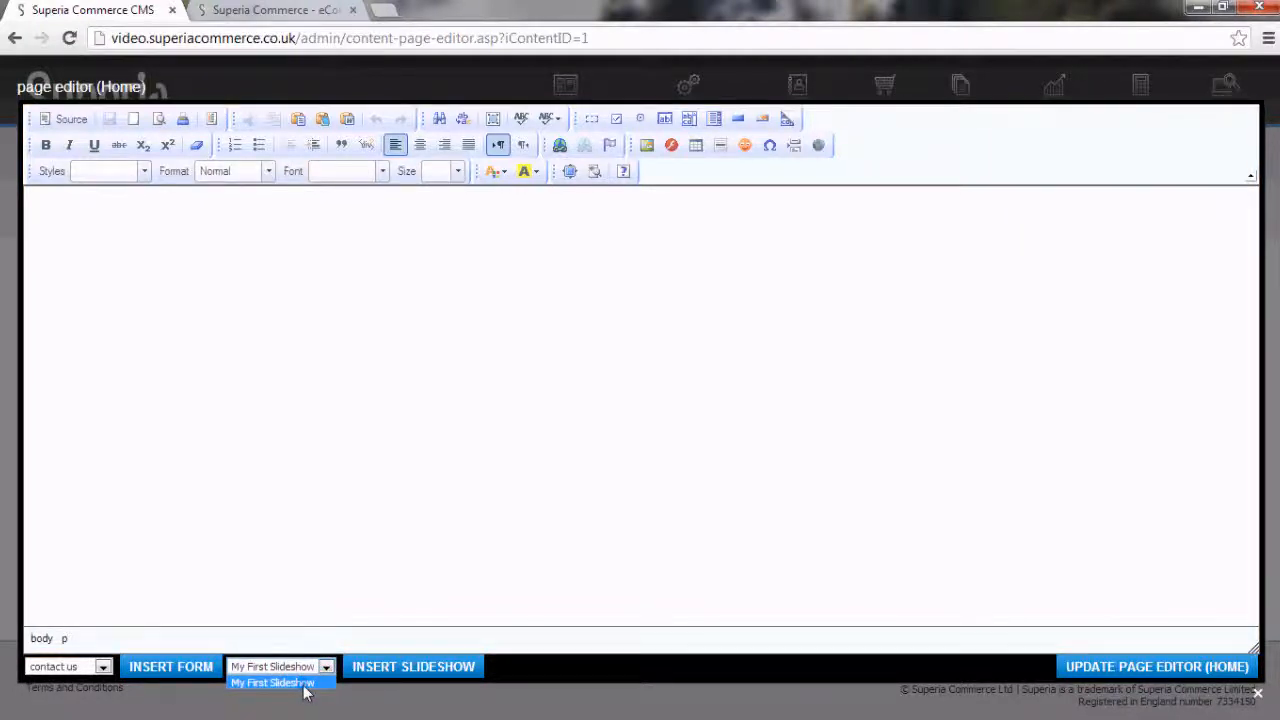
{"action": "left_click", "coordinate": [305, 688]}
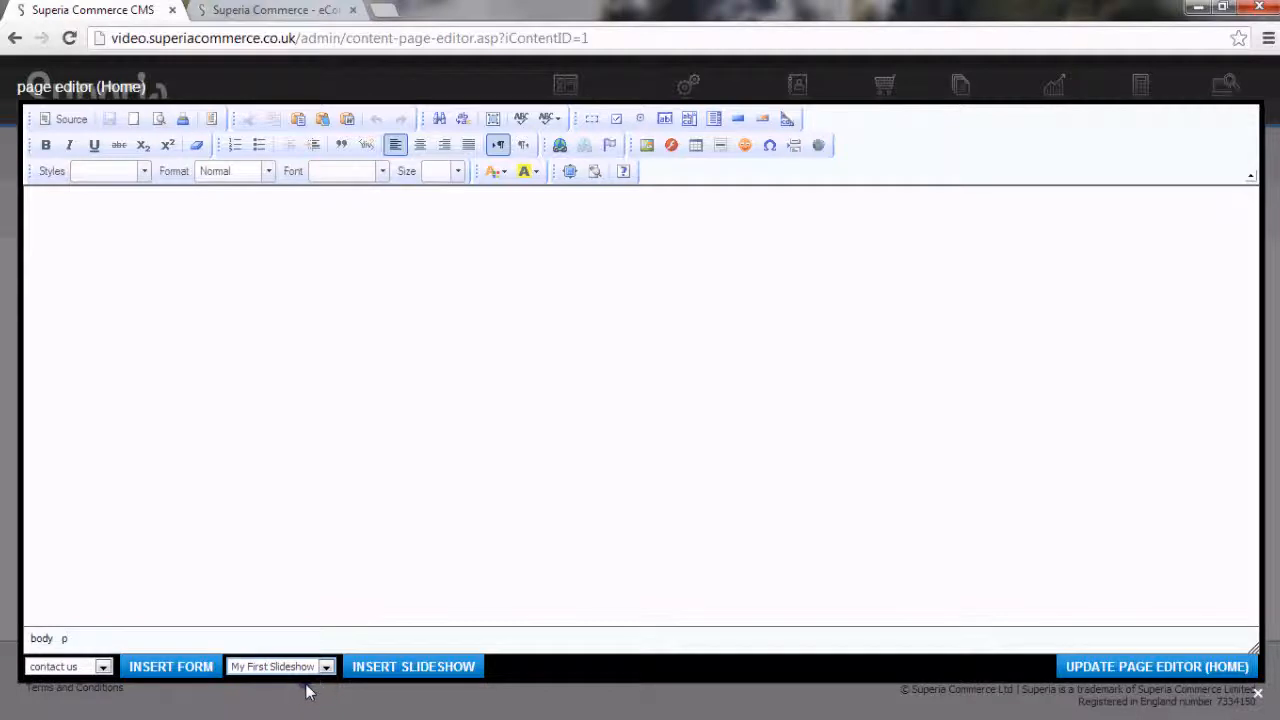
{"action": "left_click", "coordinate": [378, 668]}
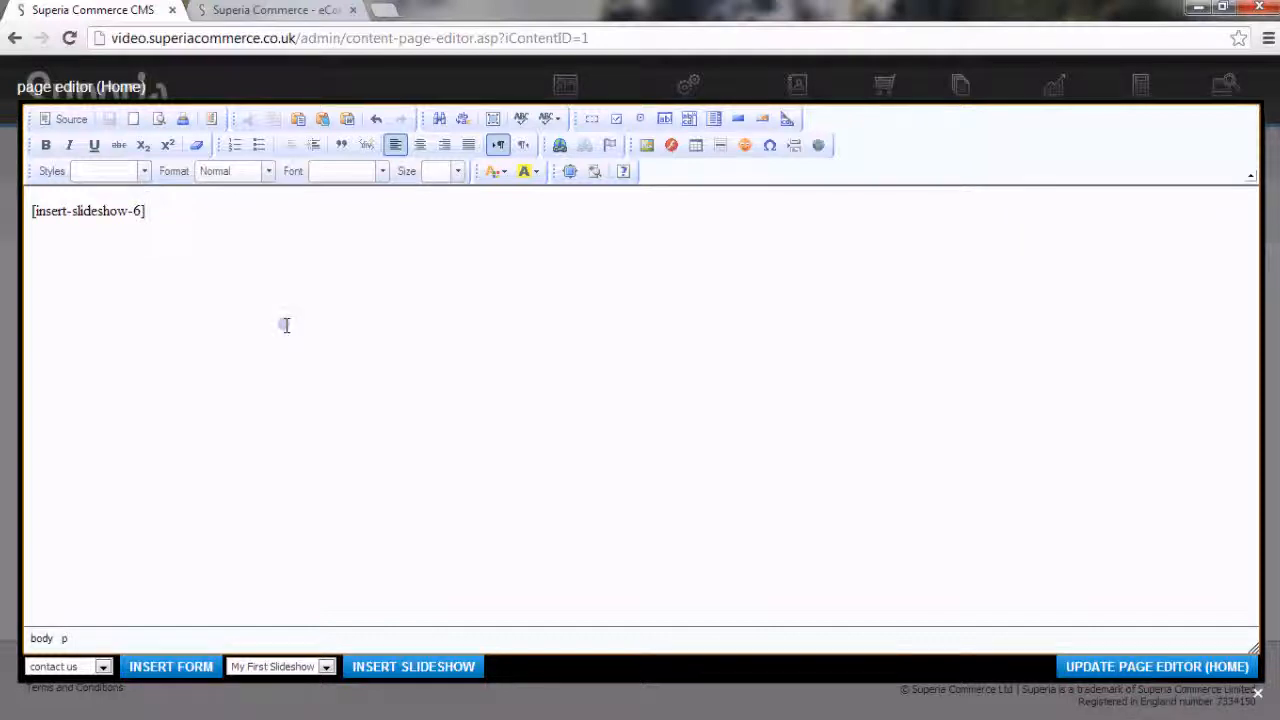
{"action": "left_click", "coordinate": [1103, 679]}
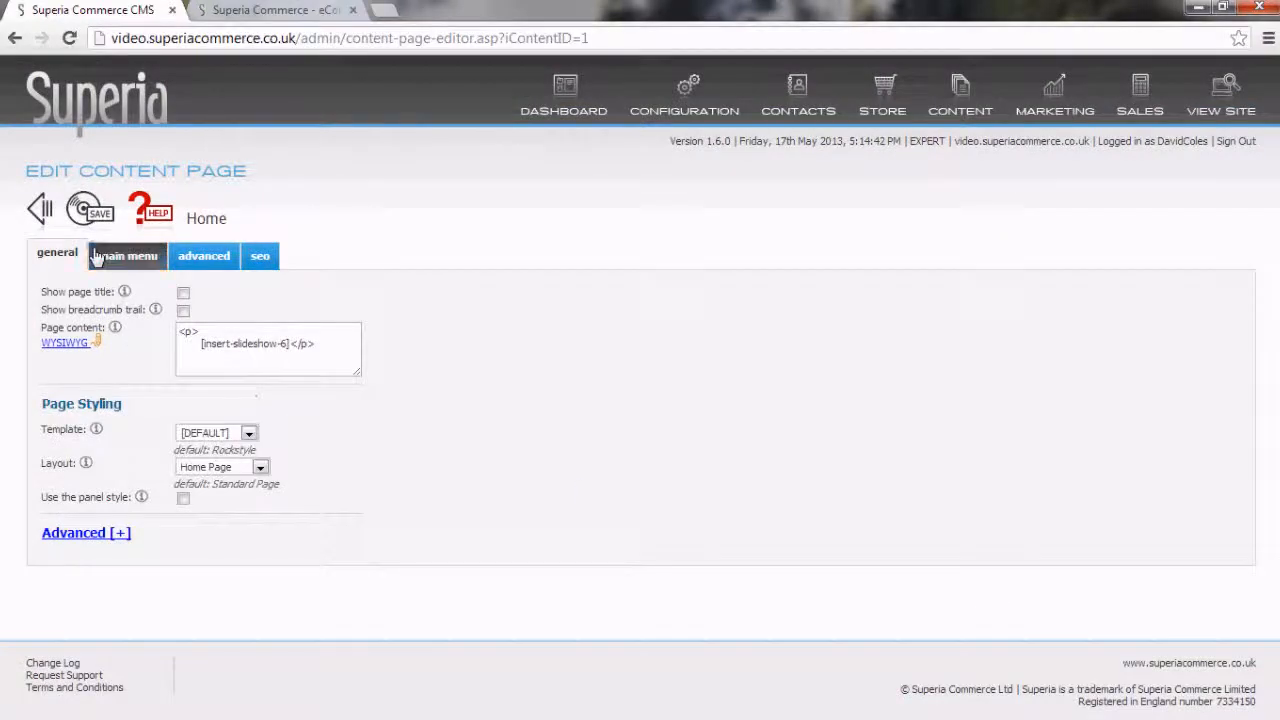
{"action": "left_click", "coordinate": [98, 218]}
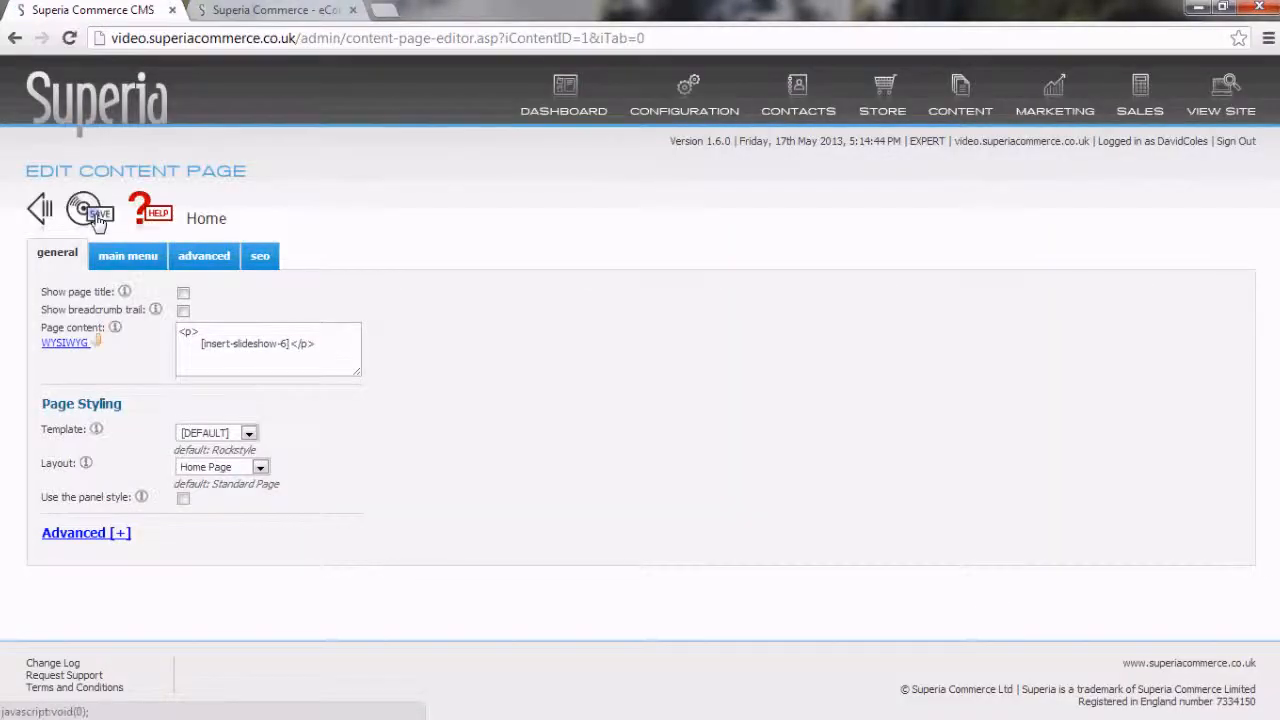
Step: Switch to the storefront and reload the home page to check the inserted slideshow
{"action": "left_click", "coordinate": [247, 12]}
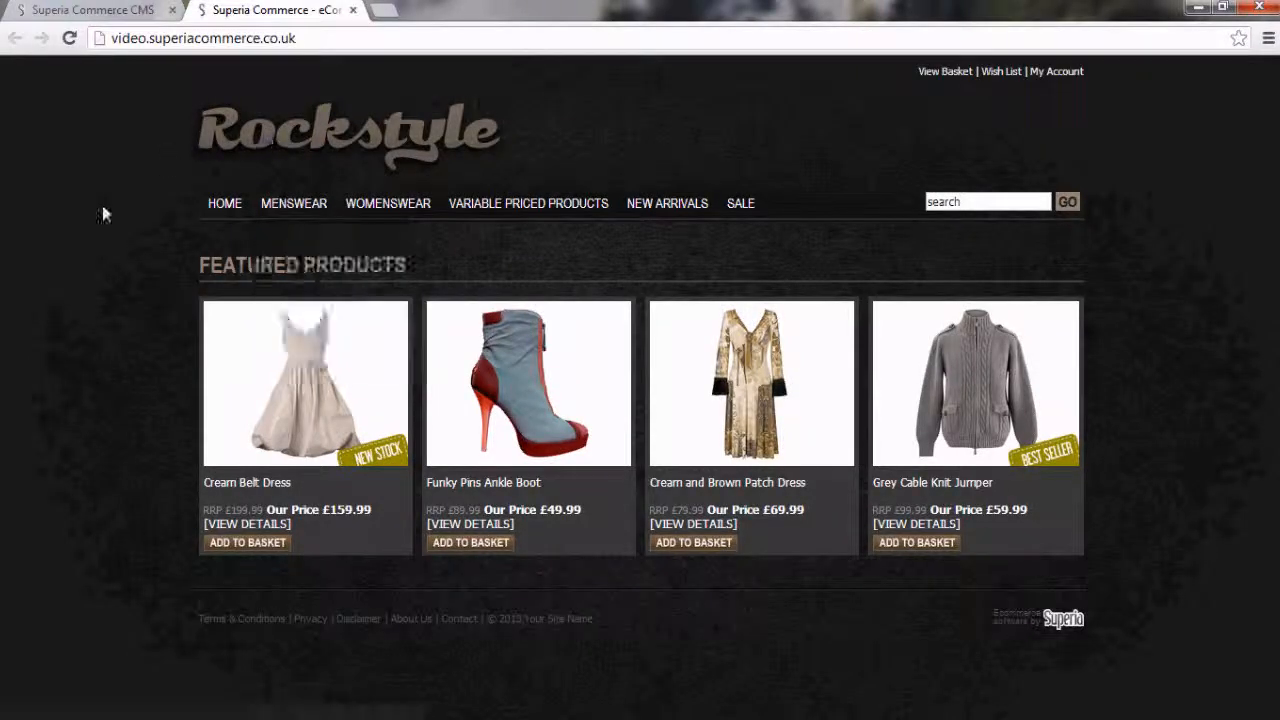
{"action": "right_click", "coordinate": [110, 312]}
{"action": "left_click", "coordinate": [143, 378]}
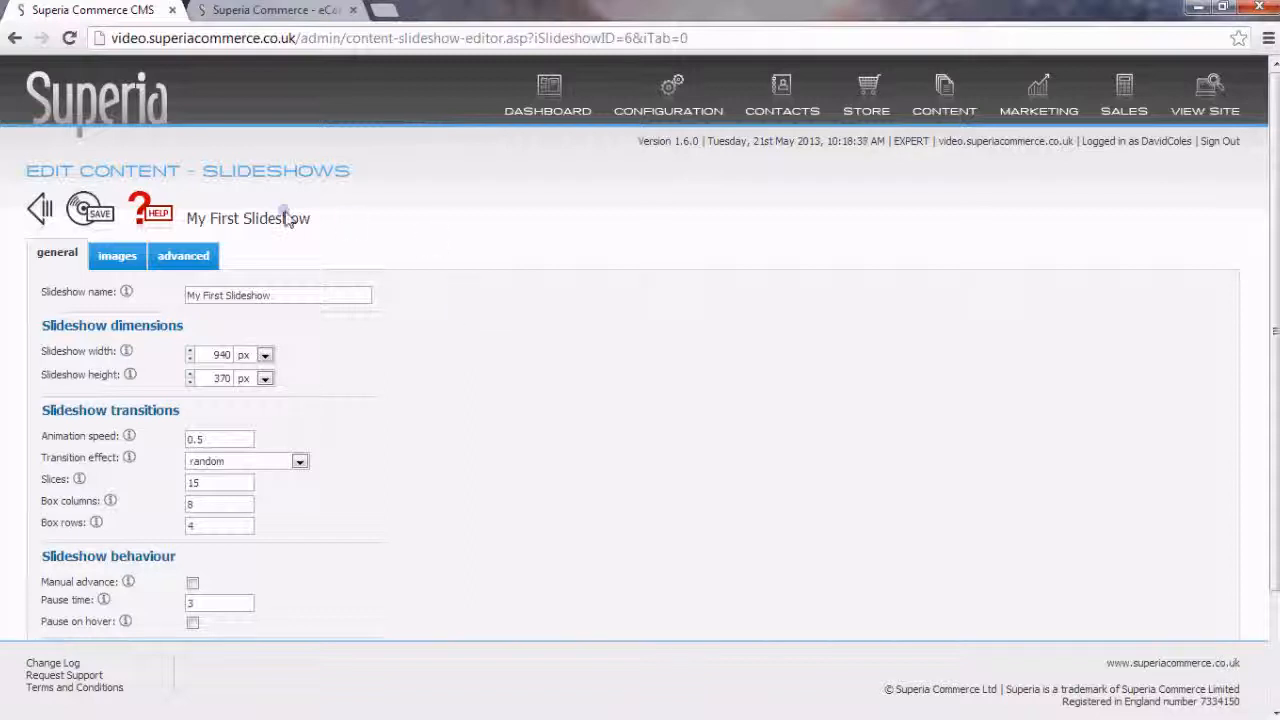
Step: Add the caption "Here is the first caption." to the Slide 1 image of My First Slideshow and save it
{"action": "left_click", "coordinate": [117, 256]}
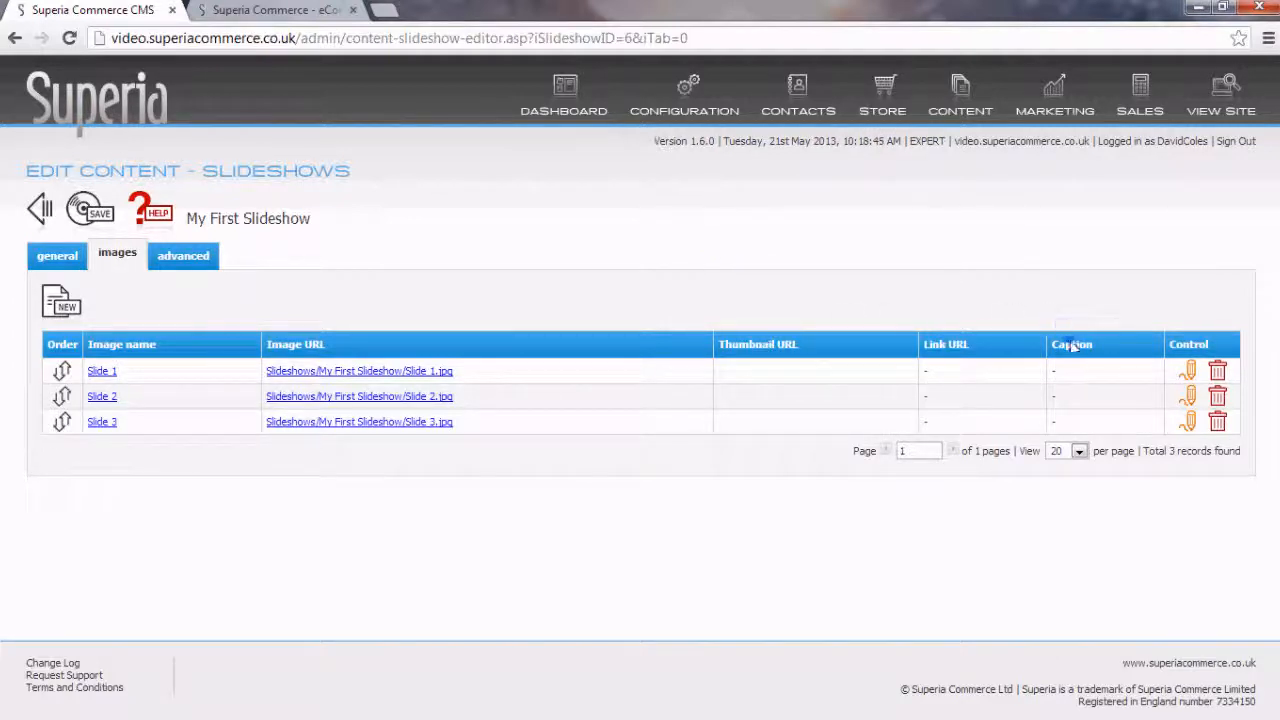
{"action": "left_click", "coordinate": [101, 371]}
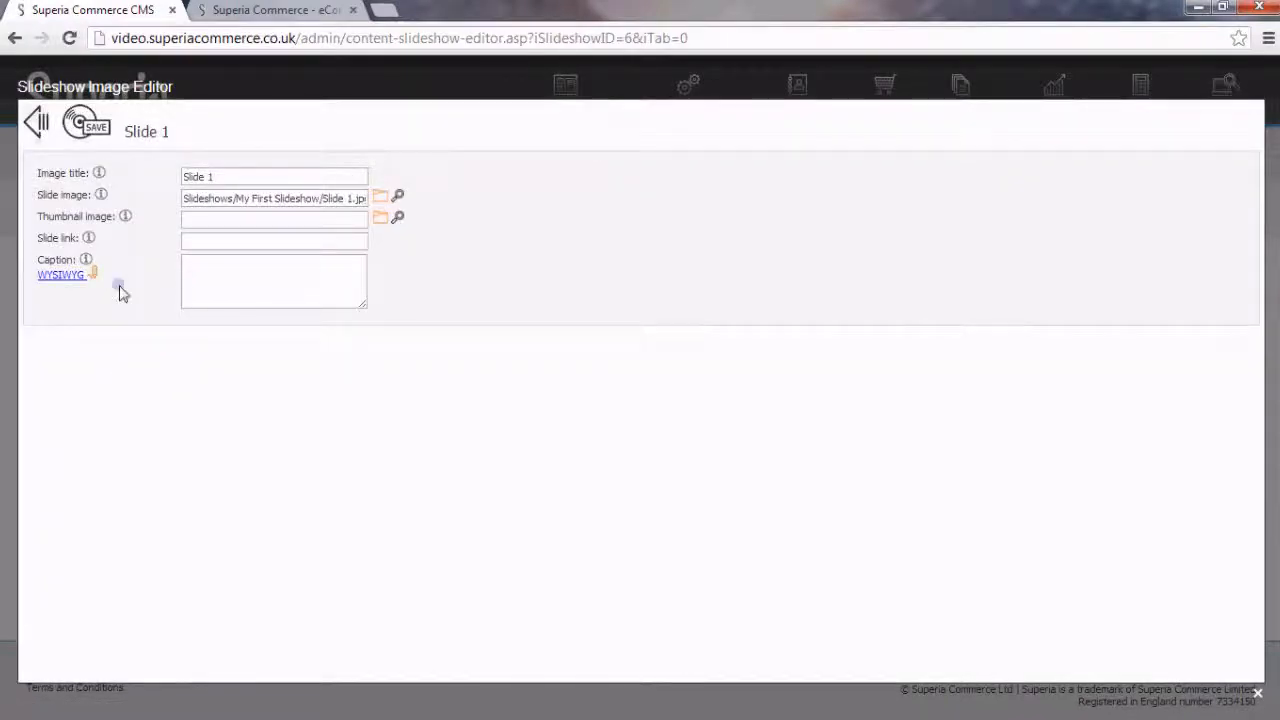
{"action": "left_click", "coordinate": [68, 275]}
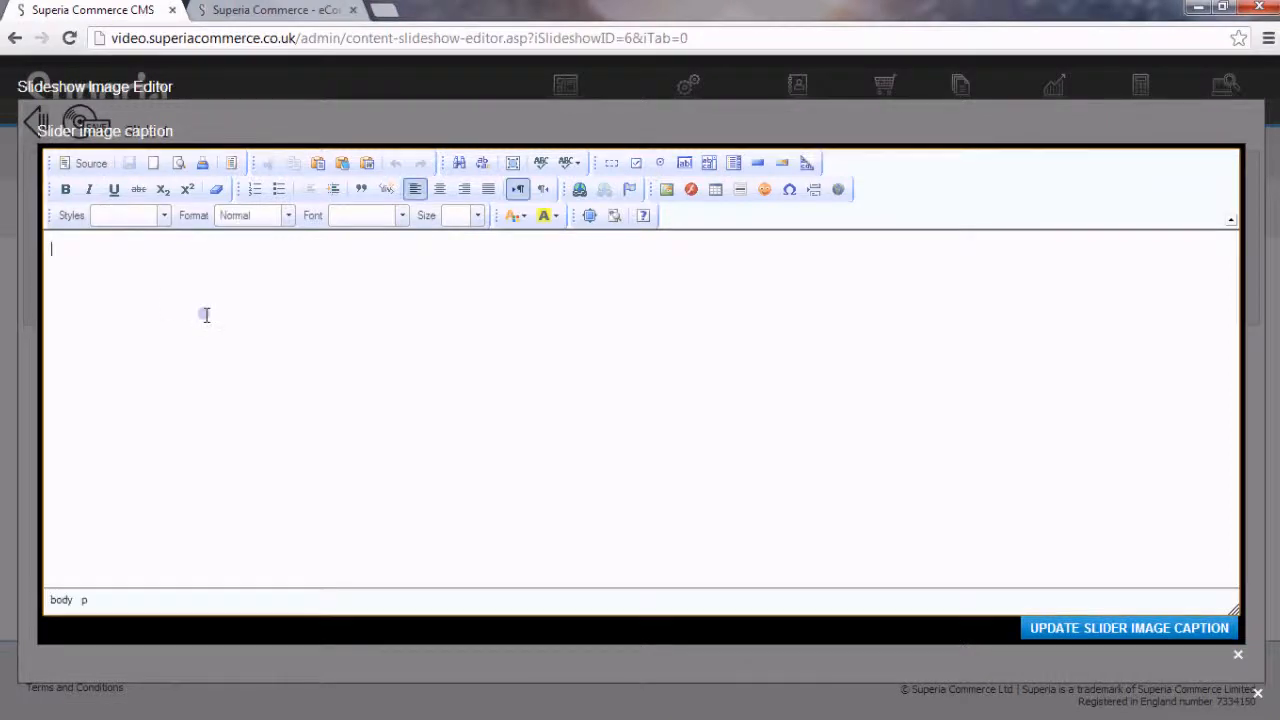
{"action": "left_click", "coordinate": [179, 296]}
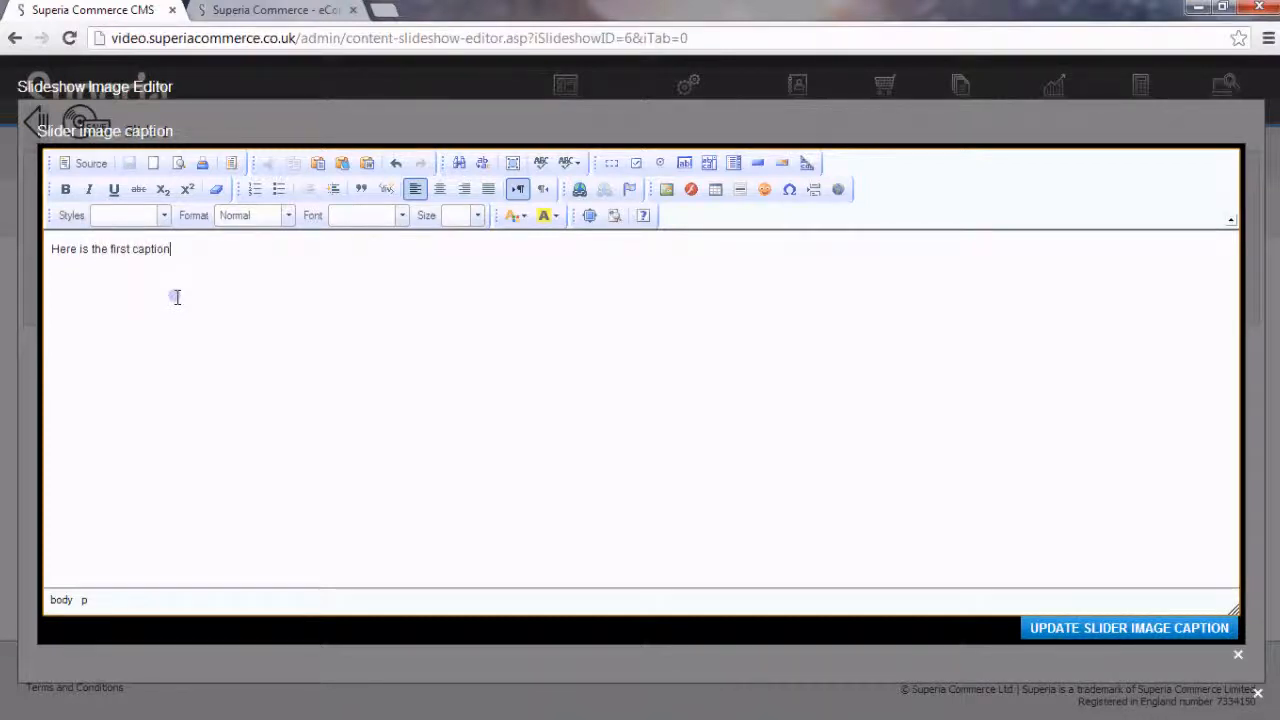
{"action": "left_click", "coordinate": [1035, 636]}
{"action": "left_click", "coordinate": [84, 125]}
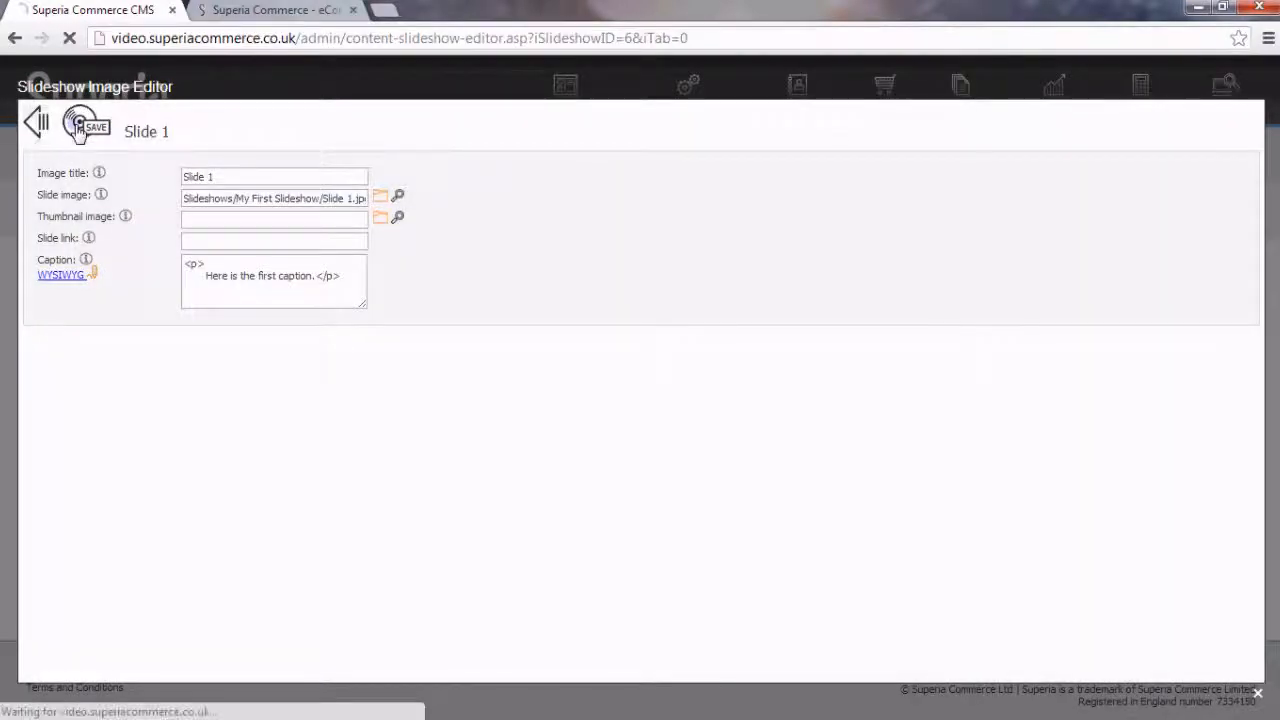
Step: Reload the storefront home page to check the caption on the first slide
{"action": "left_click", "coordinate": [225, 11]}
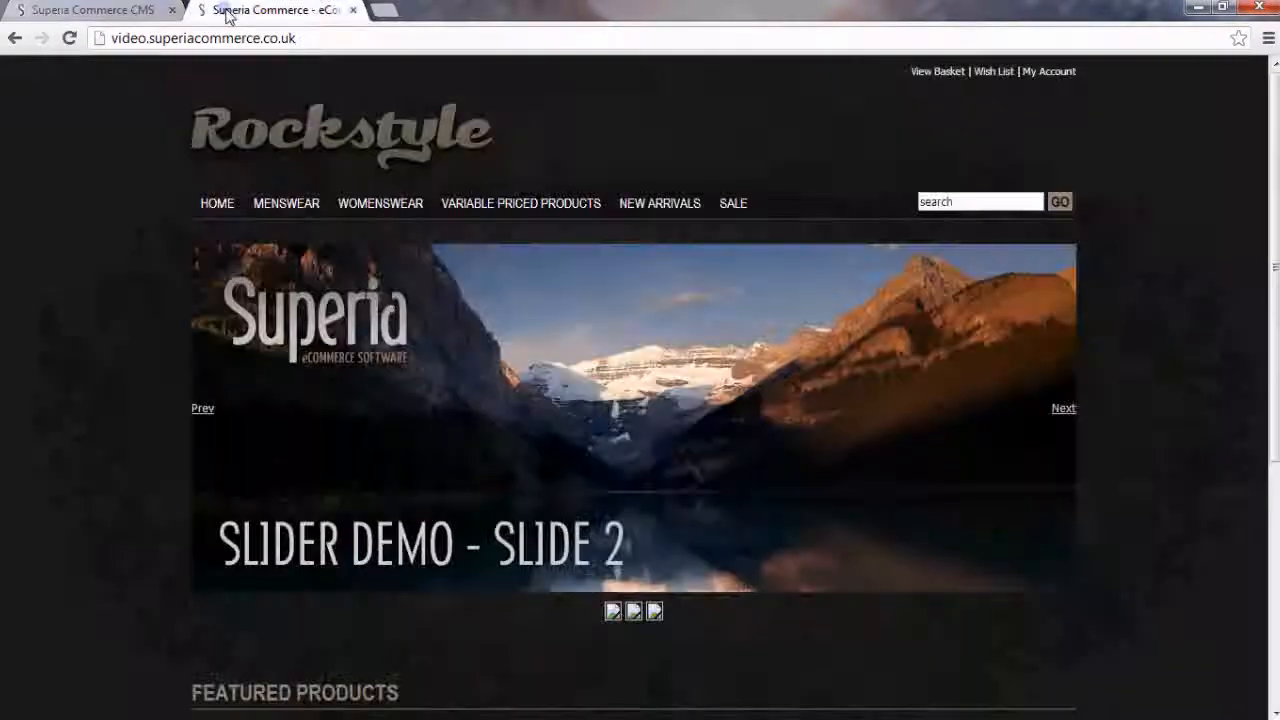
{"action": "right_click", "coordinate": [46, 398]}
{"action": "left_click", "coordinate": [66, 471]}
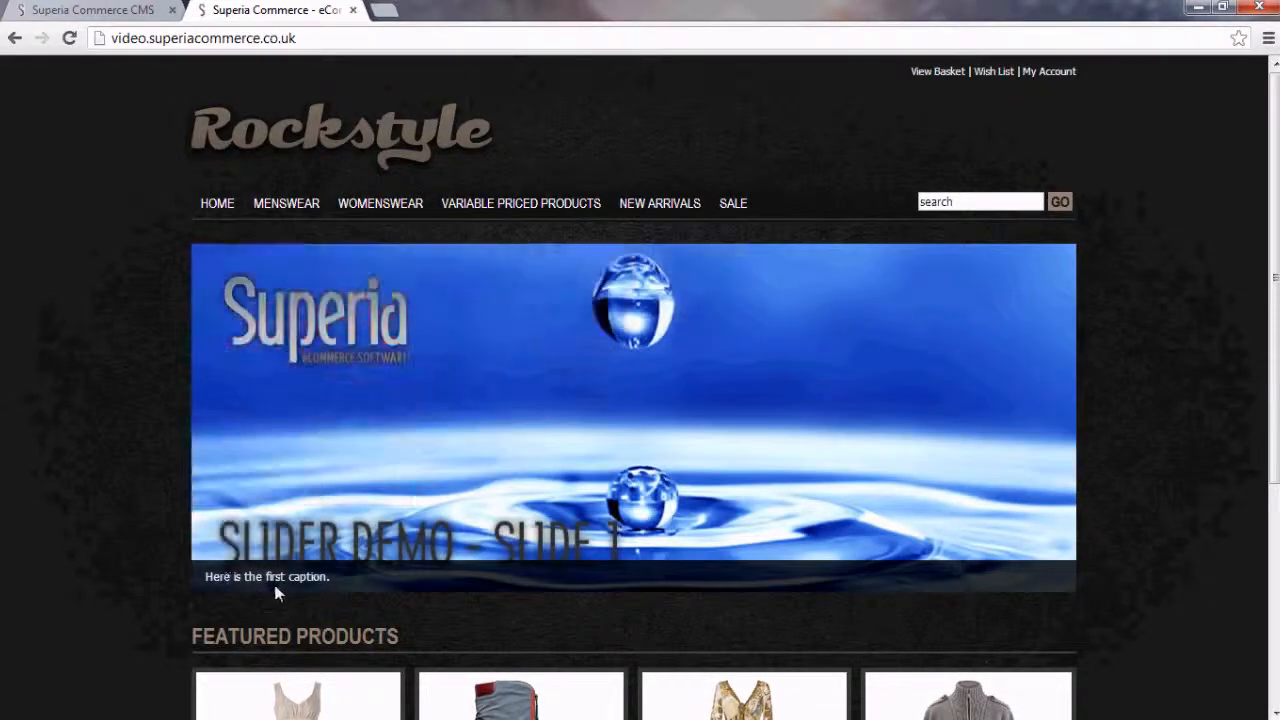
Step: Back in the CMS, link the word "caption" in Slide 1's caption to the URL /products/mens and update the caption
{"action": "left_click", "coordinate": [100, 11]}
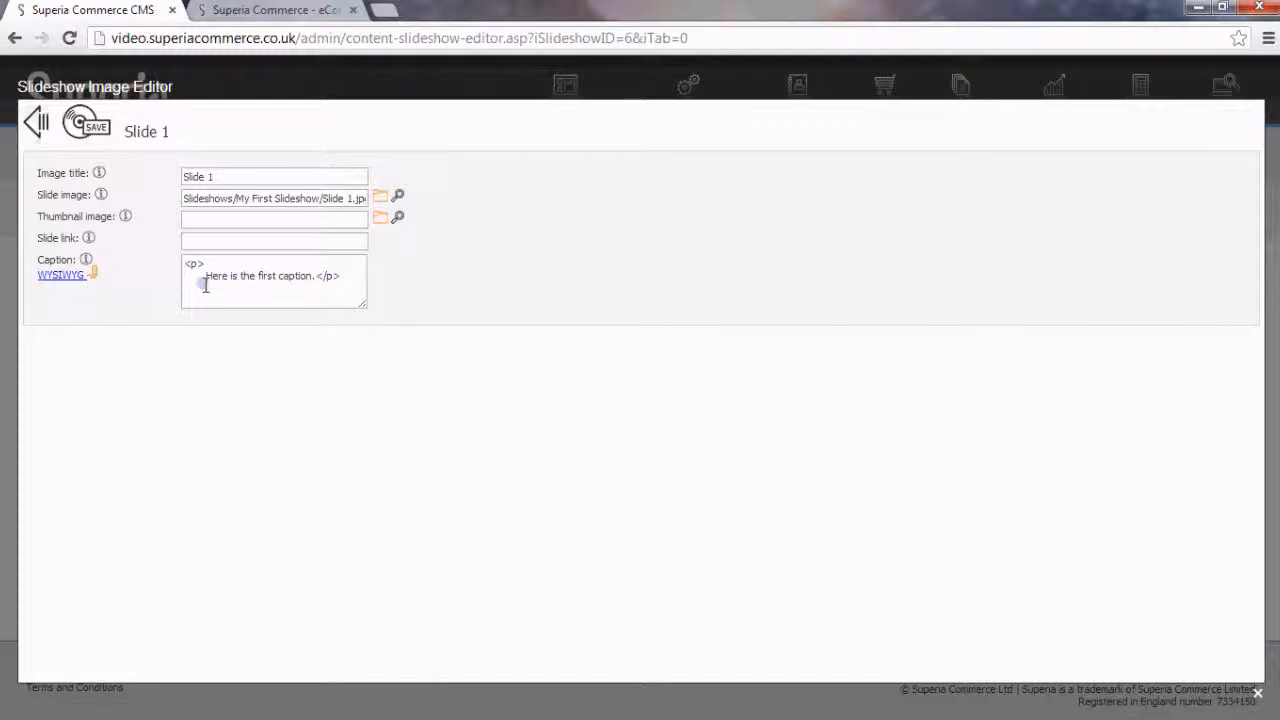
{"action": "left_click", "coordinate": [50, 277]}
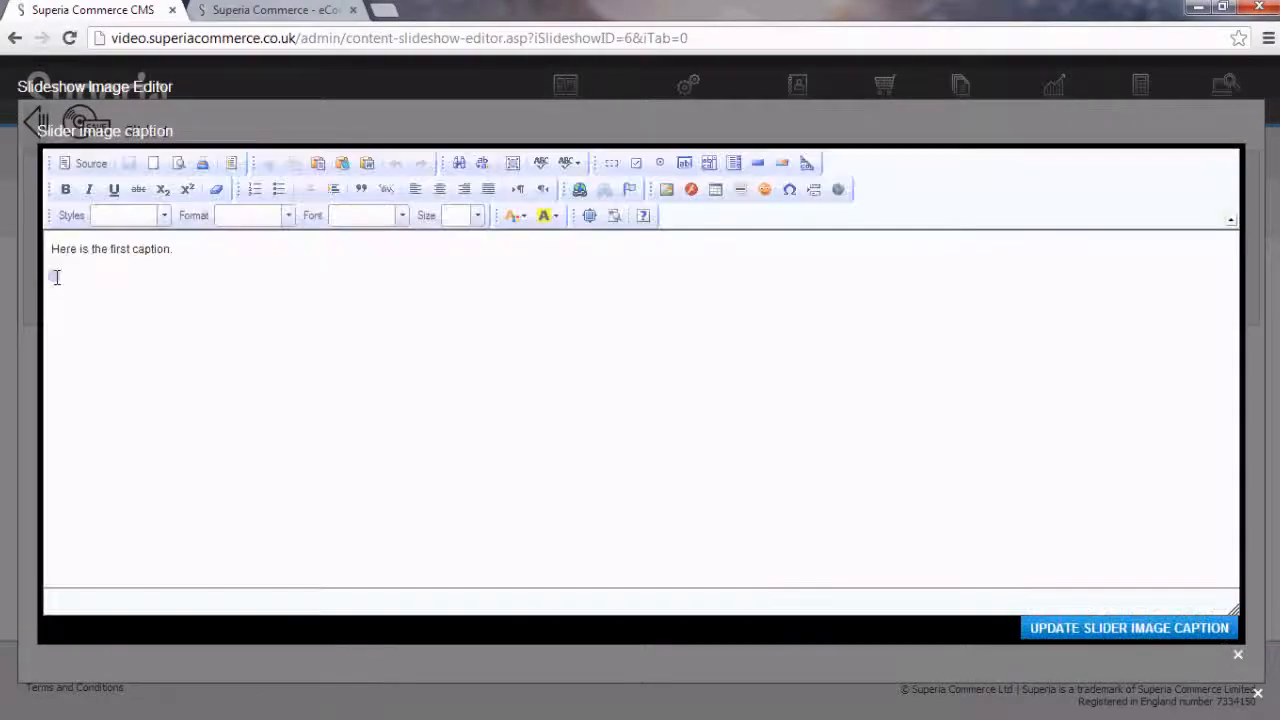
{"action": "double_click", "coordinate": [140, 250]}
{"action": "left_click", "coordinate": [589, 215]}
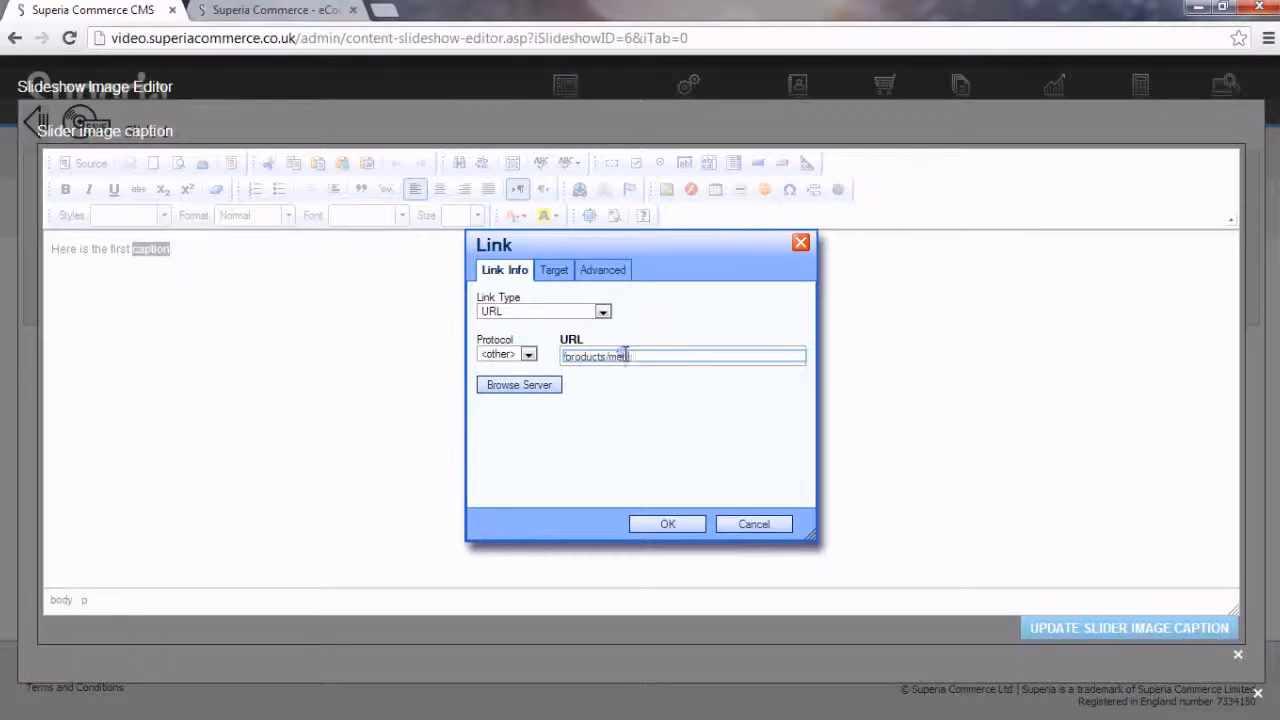
{"action": "left_click", "coordinate": [650, 523]}
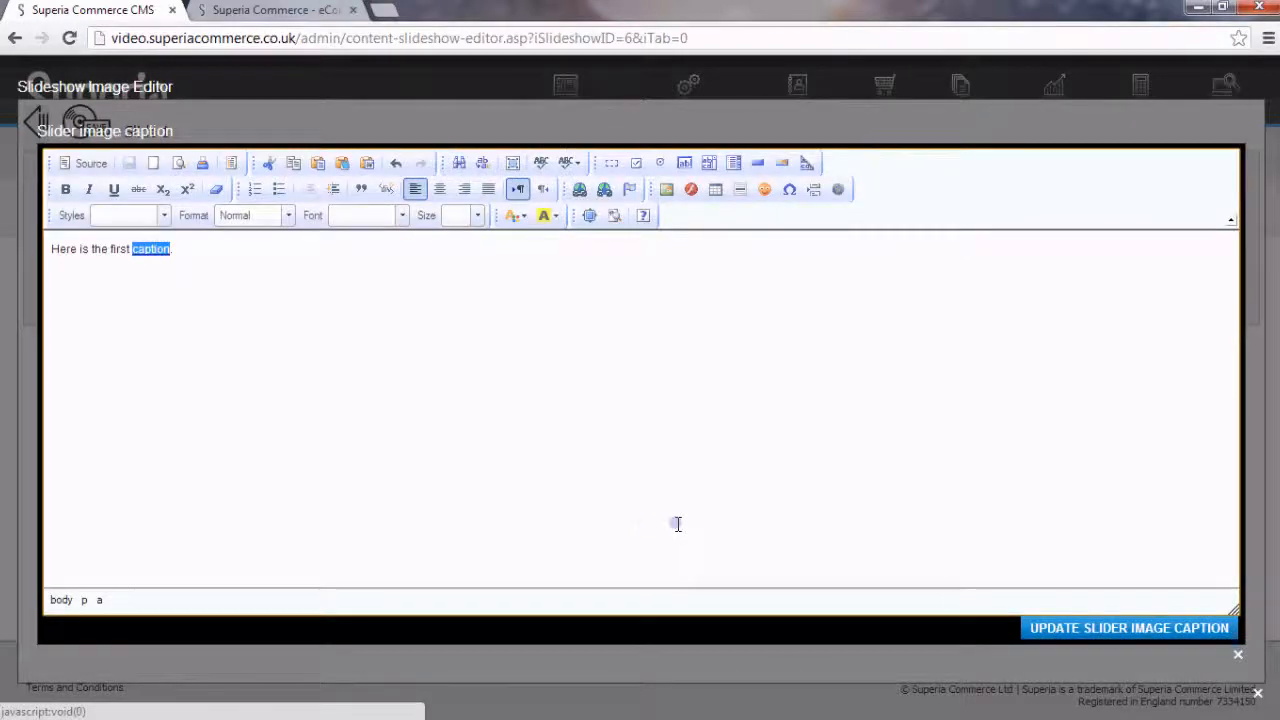
{"action": "left_click", "coordinate": [1040, 628]}
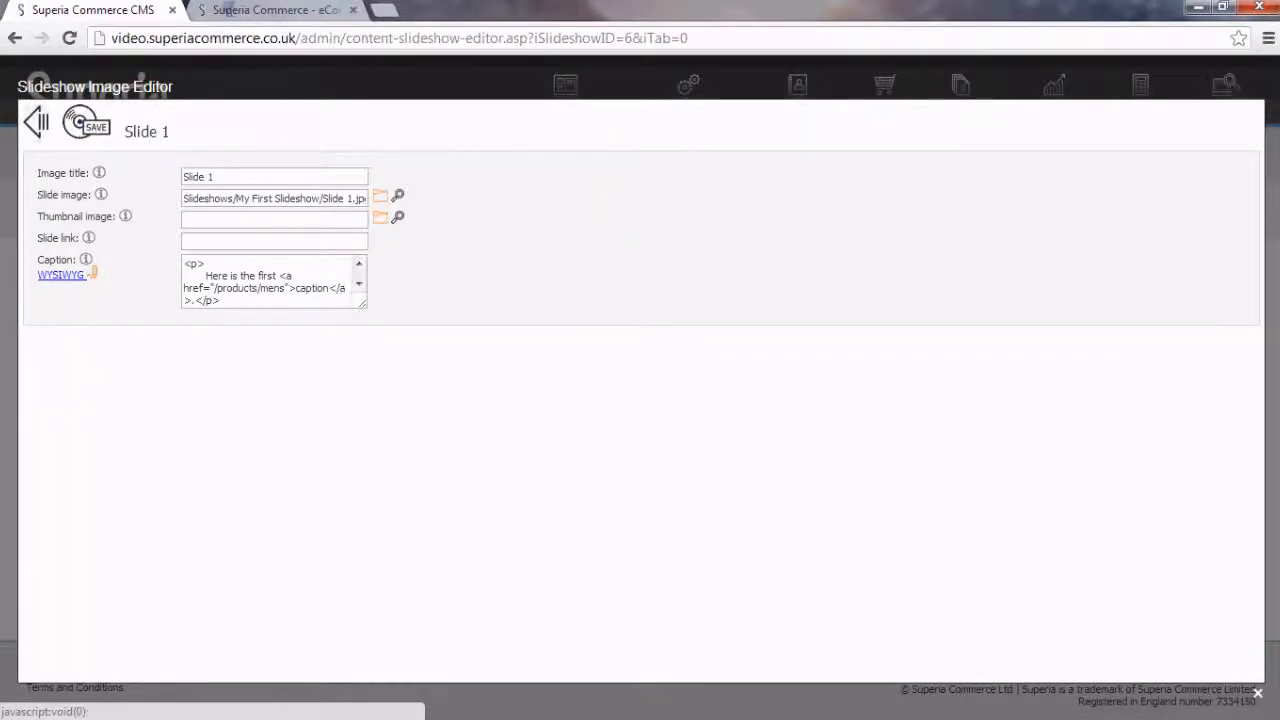
Step: Reload the storefront home page, test the link in the first slide's caption and return to the home page
{"action": "left_click", "coordinate": [228, 10]}
{"action": "right_click", "coordinate": [112, 256]}
{"action": "left_click", "coordinate": [142, 334]}
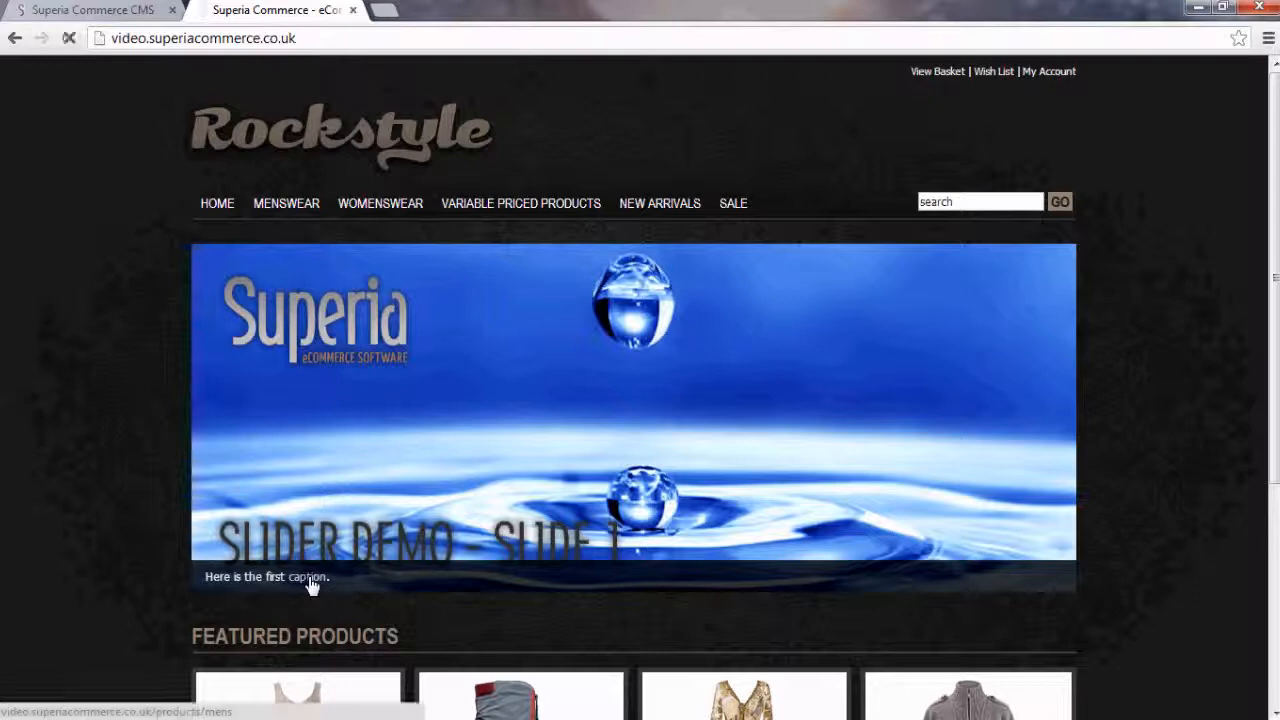
{"action": "left_click", "coordinate": [312, 584]}
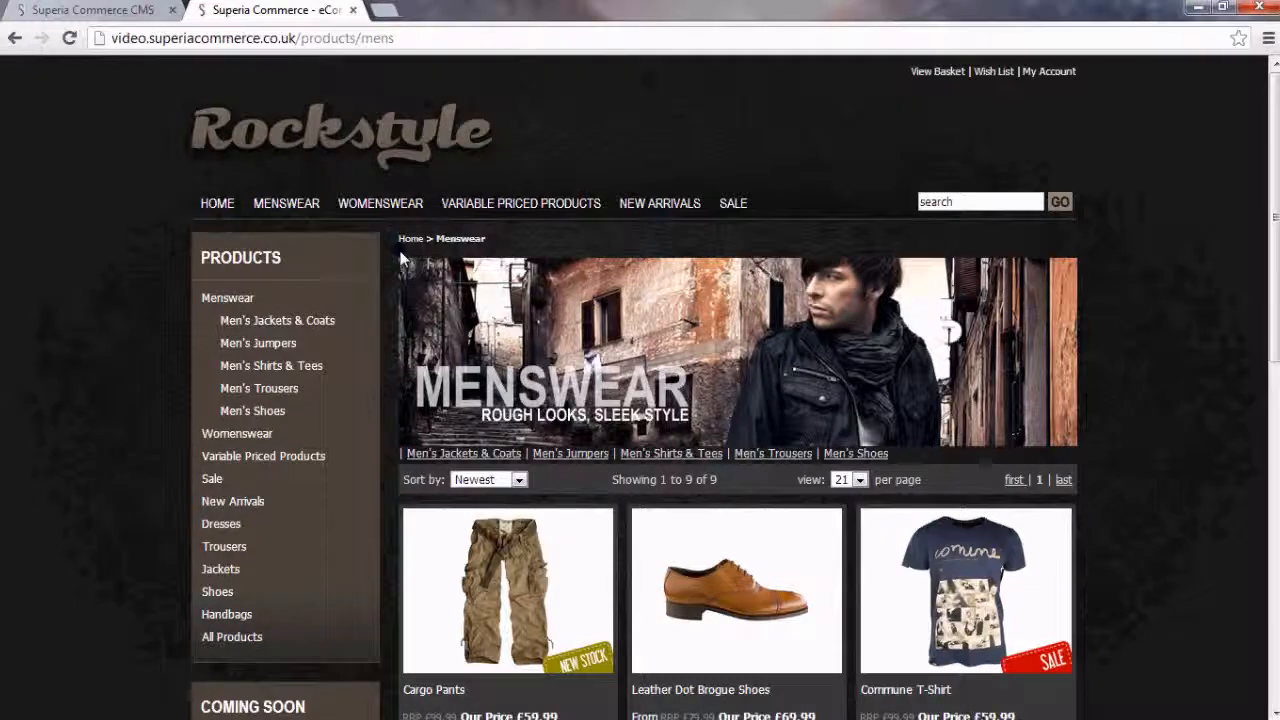
{"action": "left_click", "coordinate": [217, 203]}
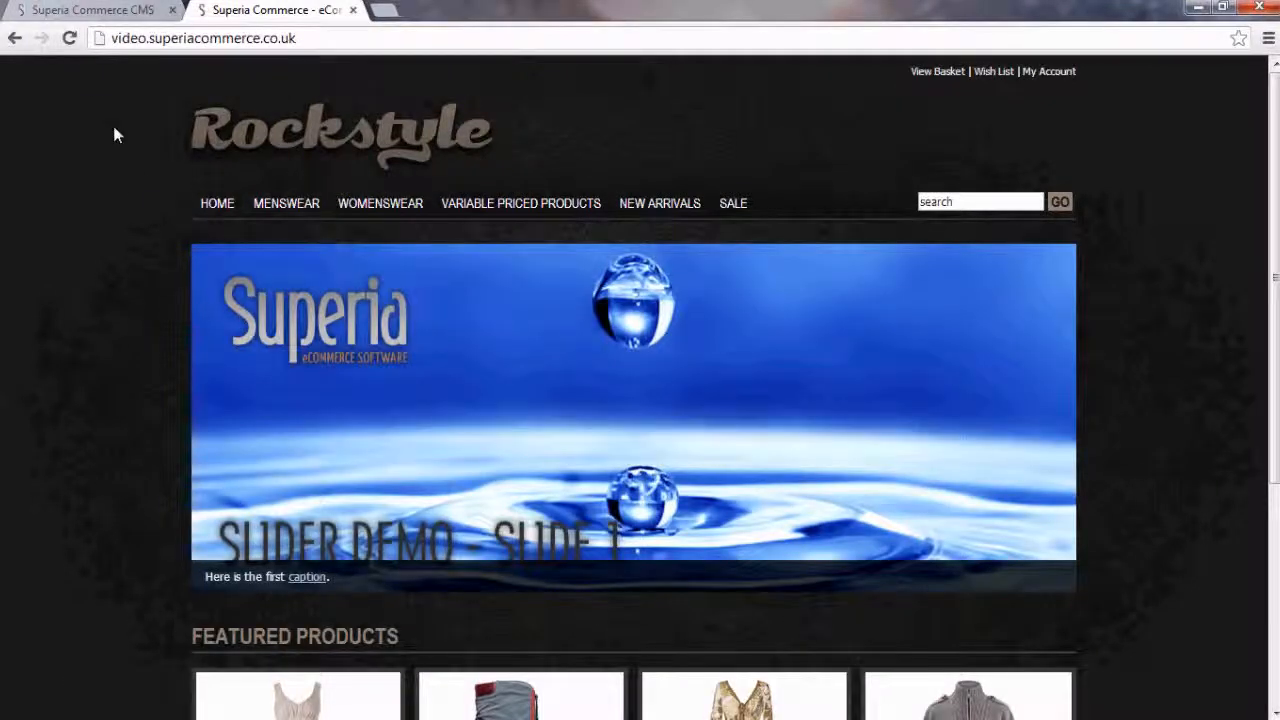
Step: Return to the slideshow's image list in the CMS, set Slide 2's link to /products/mens and save it
{"action": "left_click", "coordinate": [86, 11]}
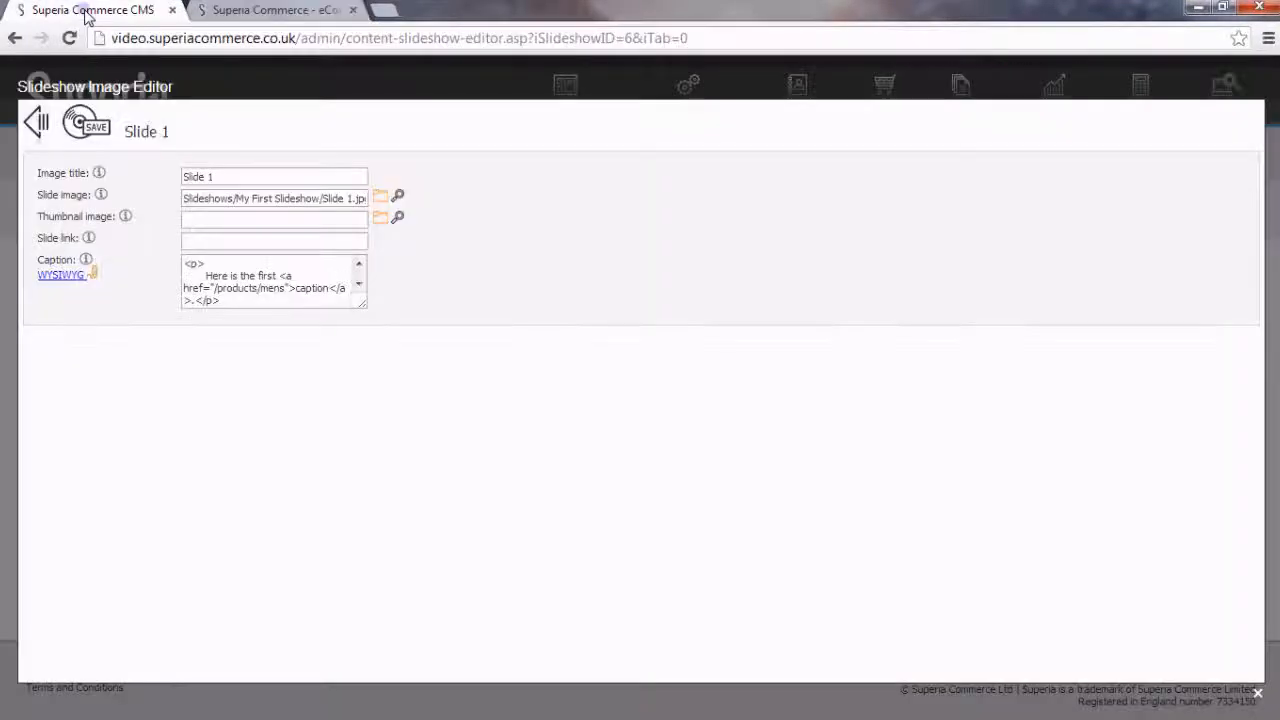
{"action": "left_click", "coordinate": [36, 125]}
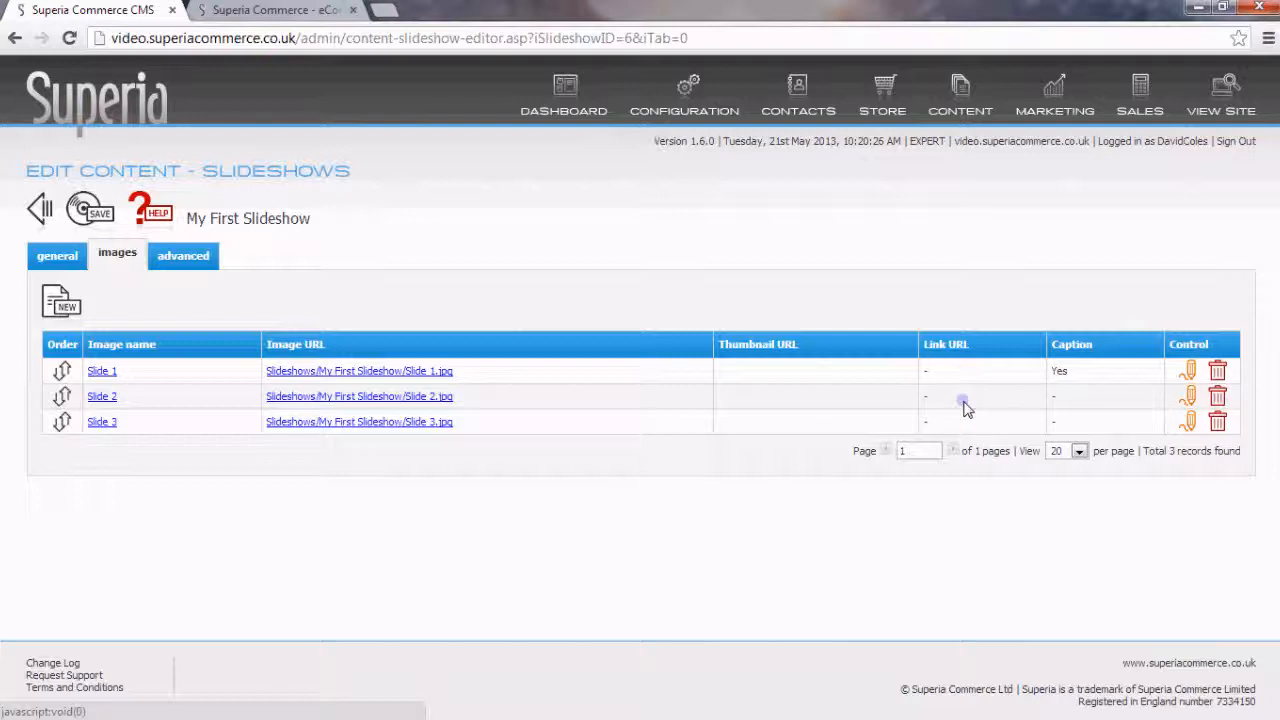
{"action": "left_click", "coordinate": [102, 397]}
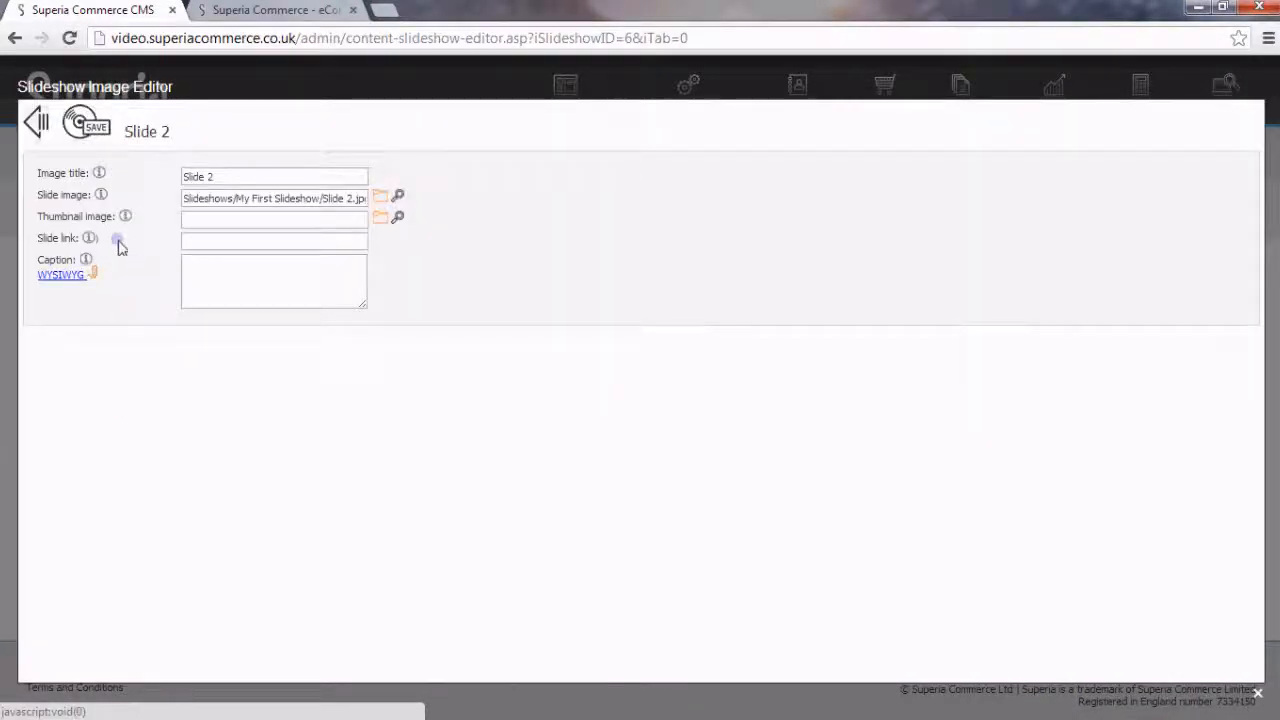
{"action": "left_click", "coordinate": [191, 239]}
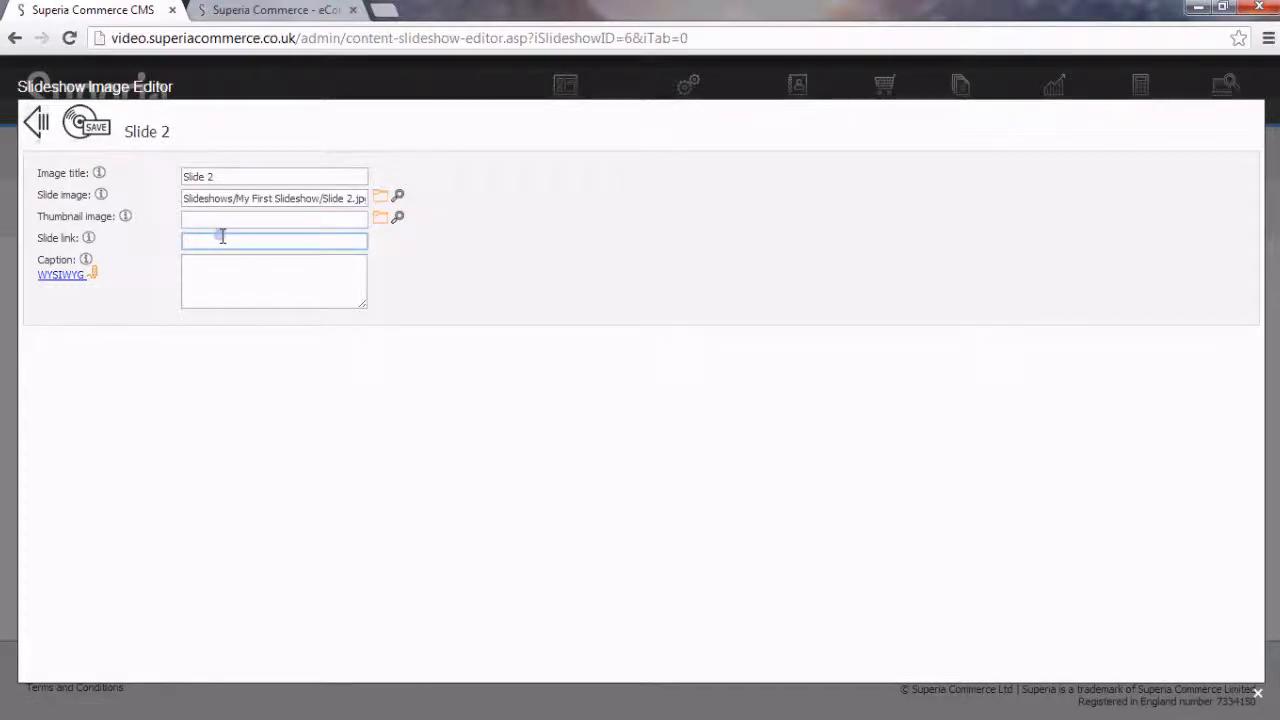
{"action": "type", "text": "/products"}
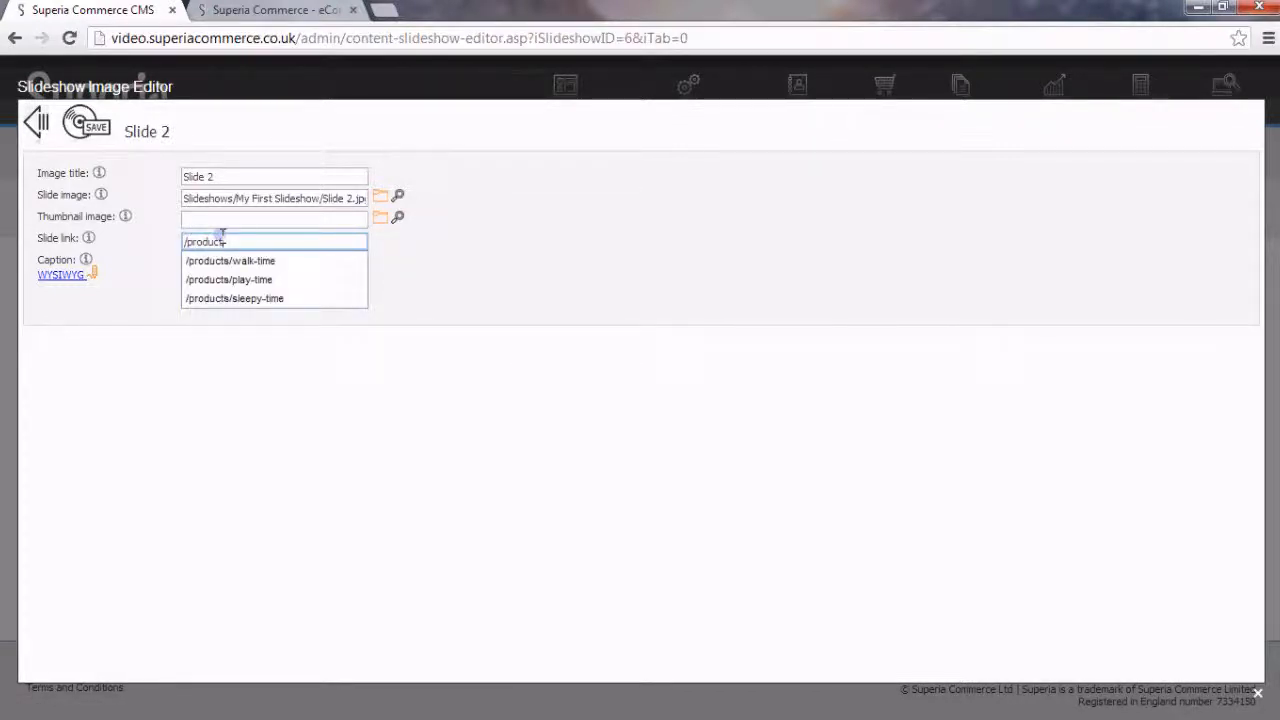
{"action": "type", "text": "/mens"}
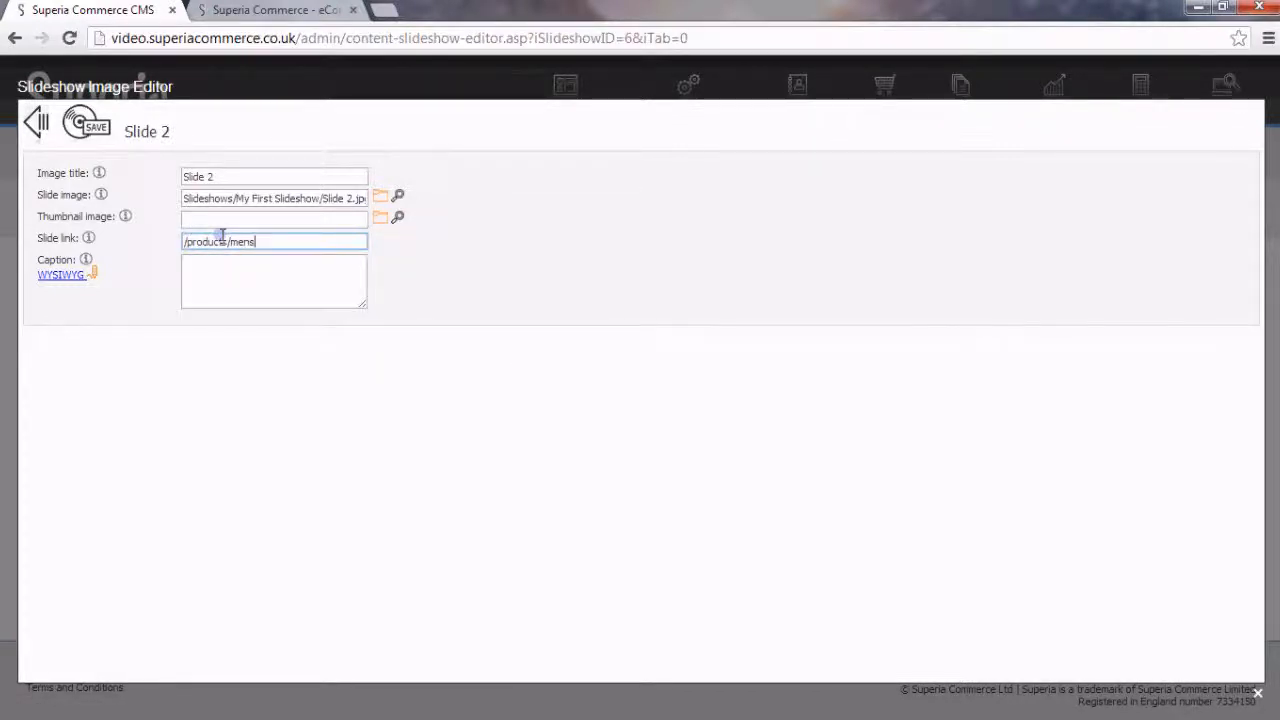
{"action": "left_click", "coordinate": [88, 124]}
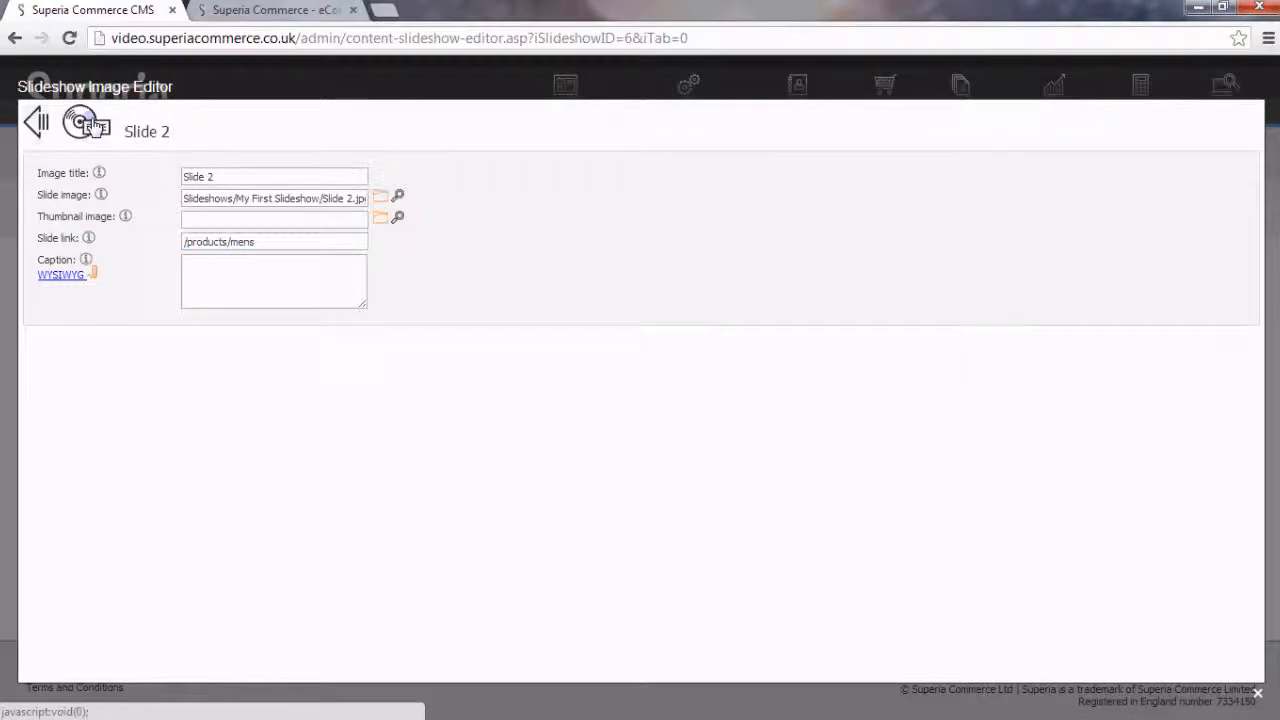
Step: Switch to the storefront, reload the home page, test the link on Slide 2 and return to the home page
{"action": "left_click", "coordinate": [270, 10]}
{"action": "right_click", "coordinate": [32, 358]}
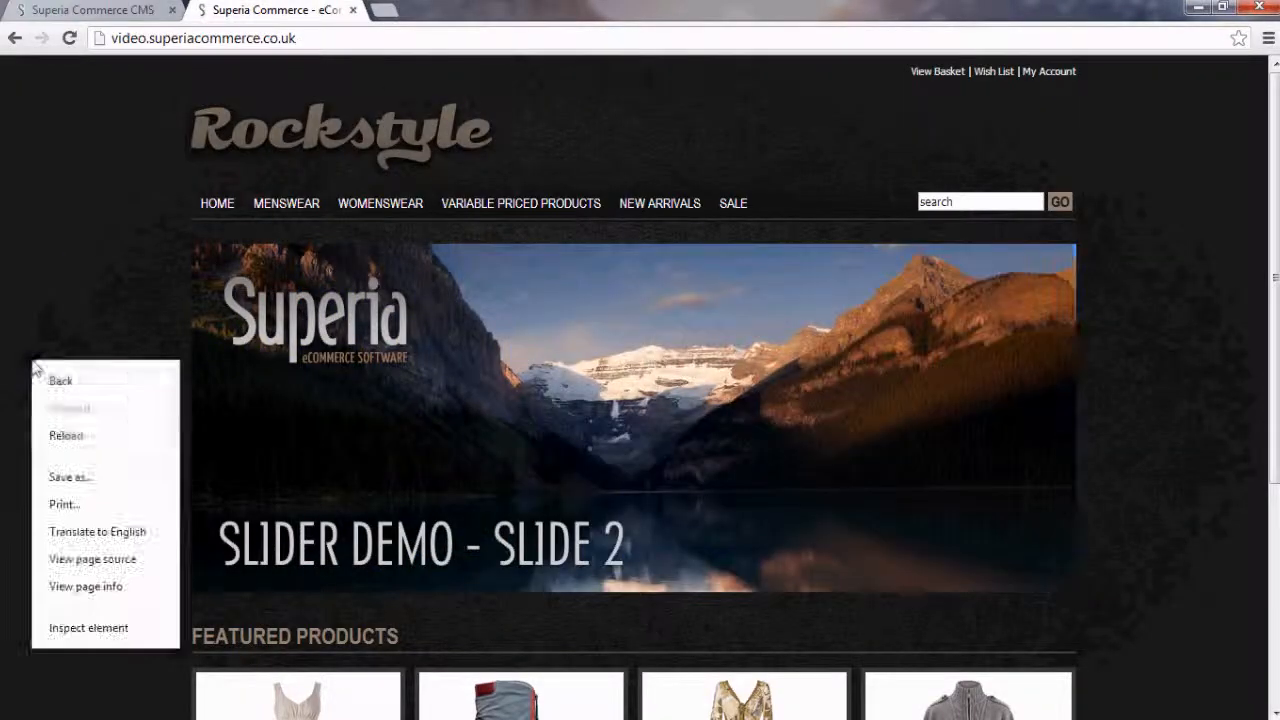
{"action": "left_click", "coordinate": [62, 435]}
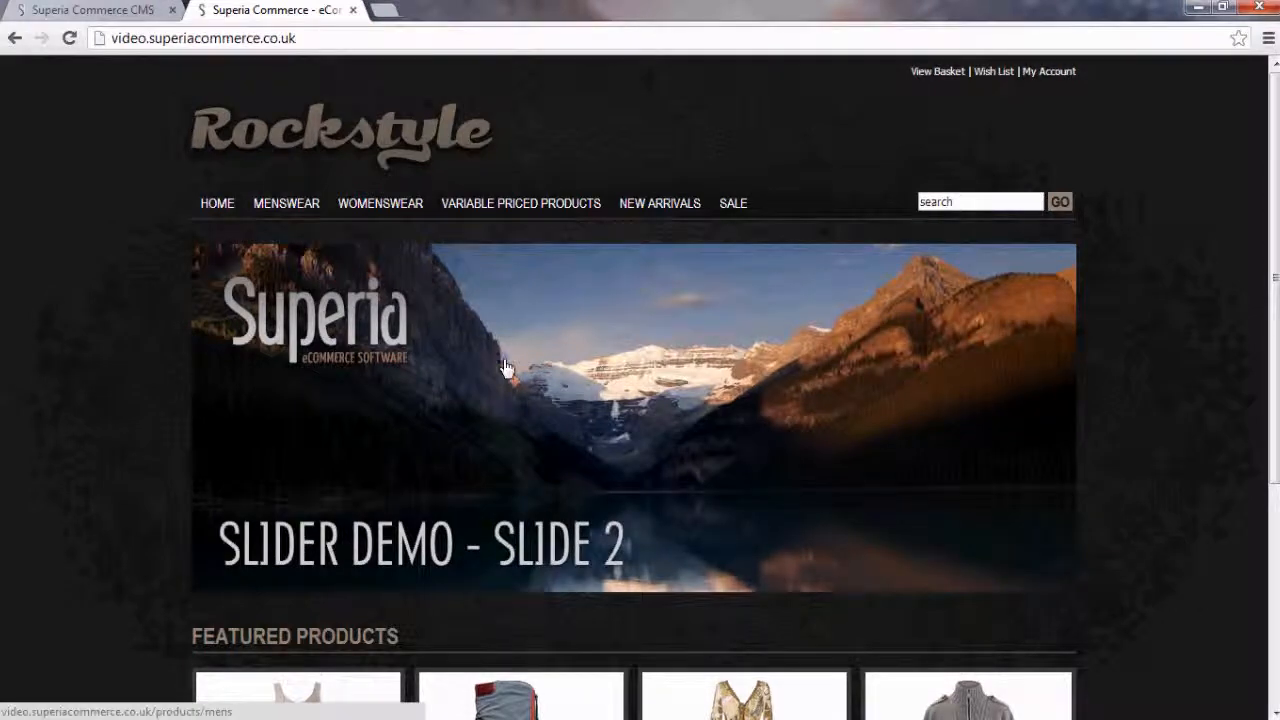
{"action": "left_click", "coordinate": [562, 373]}
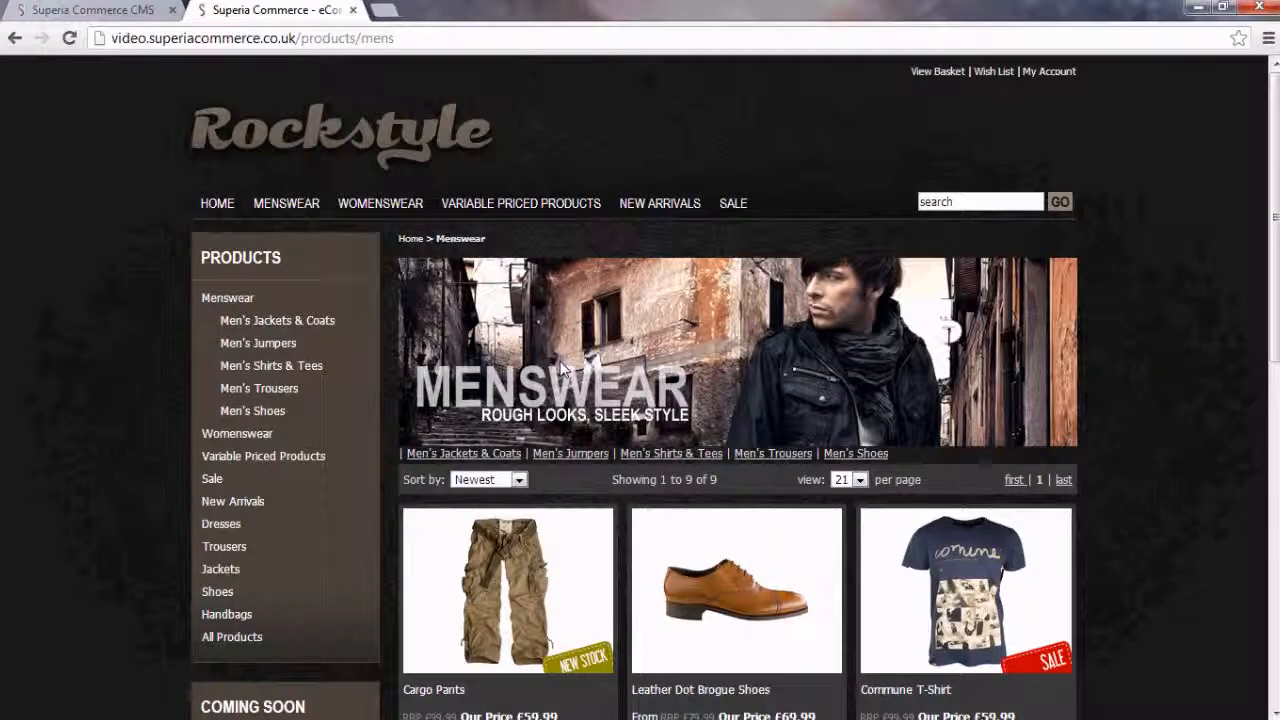
{"action": "left_click", "coordinate": [215, 204]}
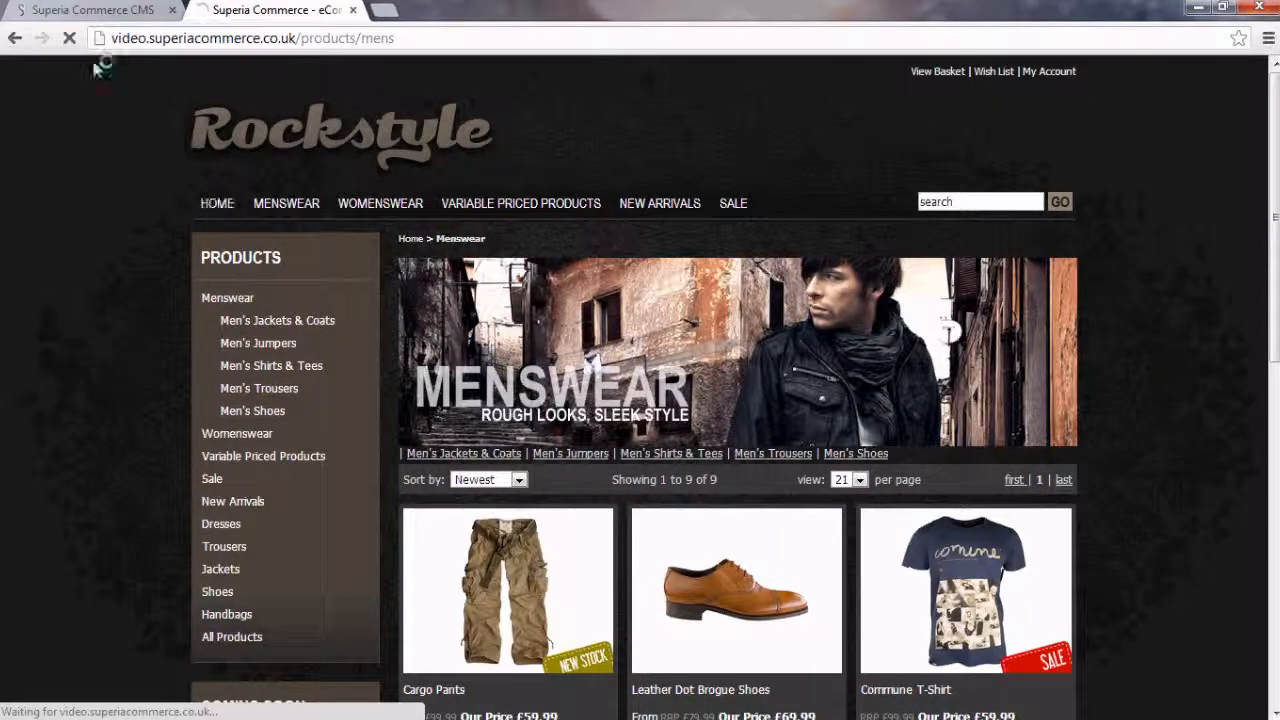
Step: Back in the CMS, enable control navigation in My First Slideshow's general settings and save the slideshow
{"action": "left_click", "coordinate": [95, 12]}
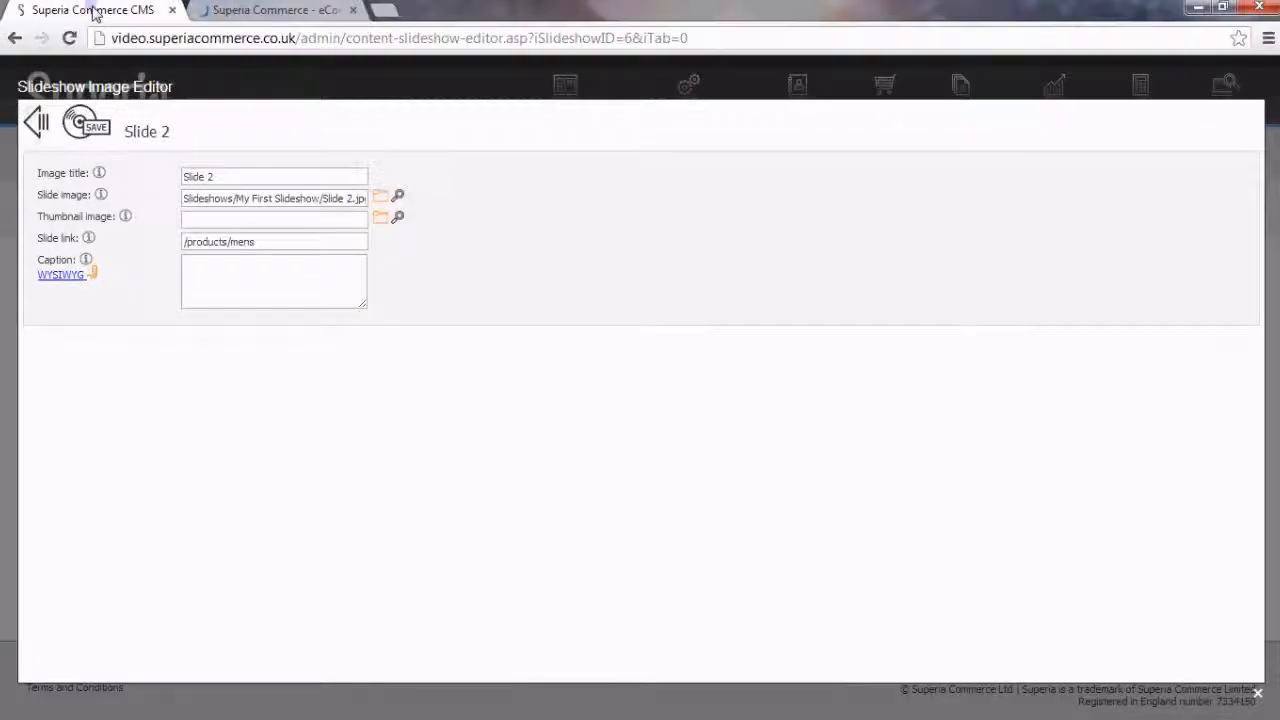
{"action": "left_click", "coordinate": [37, 124]}
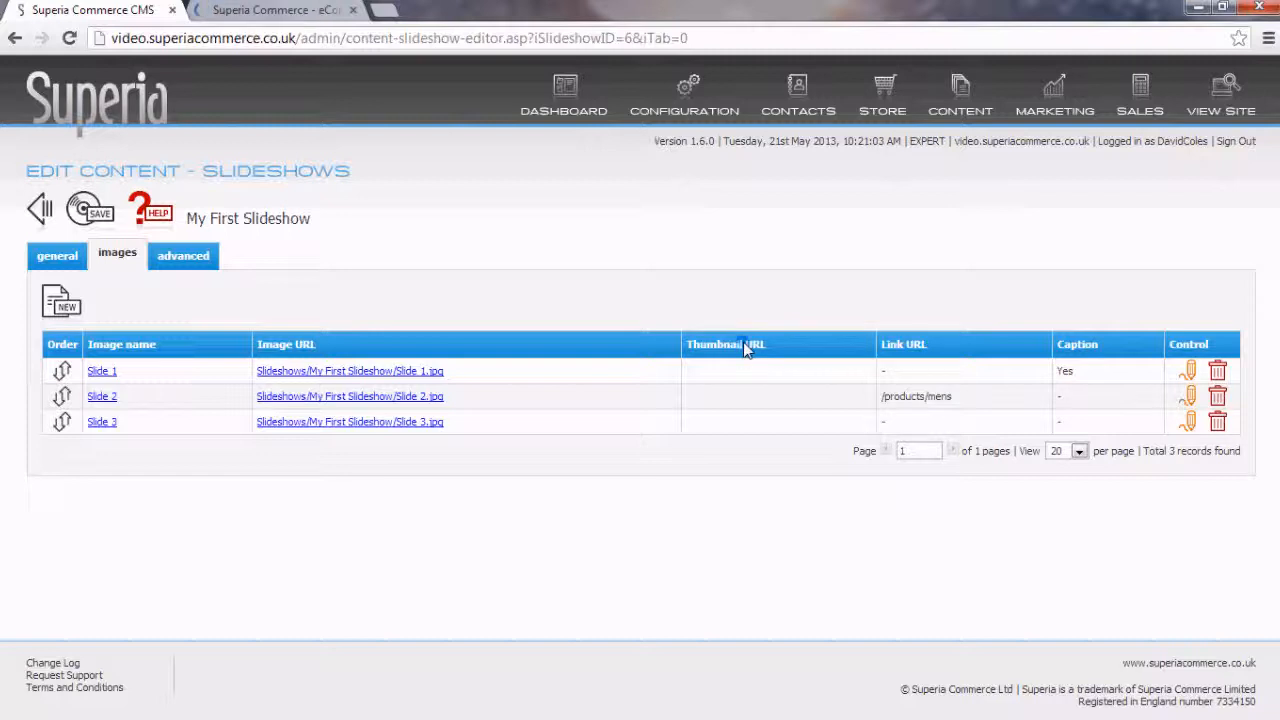
{"action": "left_click", "coordinate": [64, 258]}
{"action": "scroll", "coordinate": [40, 420], "scroll_direction": "down", "scroll_amount": 3}
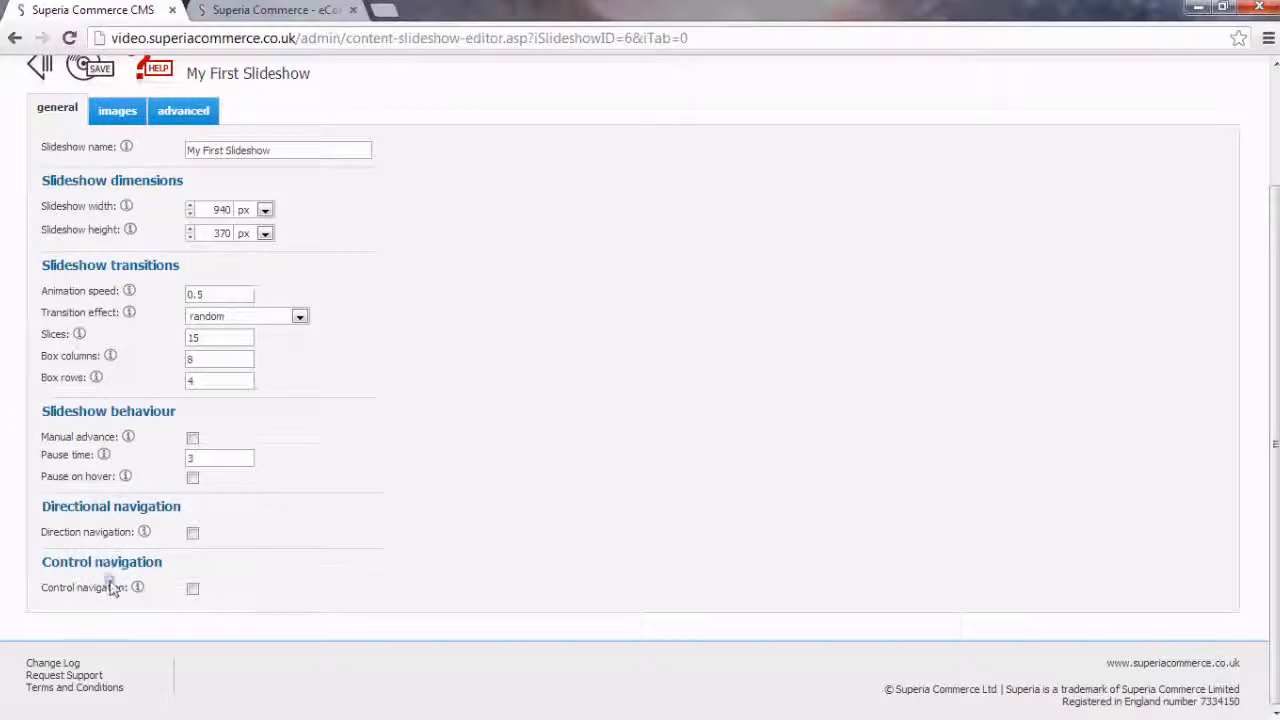
{"action": "left_click", "coordinate": [192, 590]}
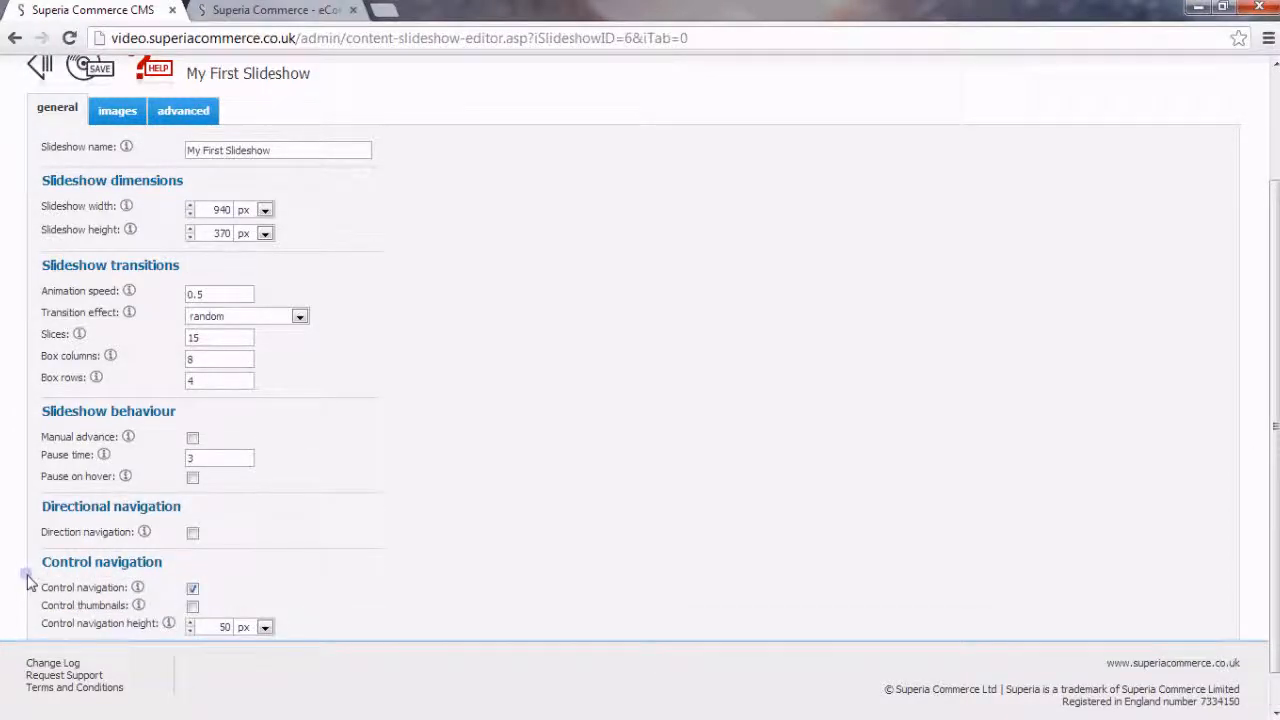
{"action": "scroll", "coordinate": [28, 578], "scroll_direction": "up", "scroll_amount": 3}
{"action": "left_click", "coordinate": [88, 210]}
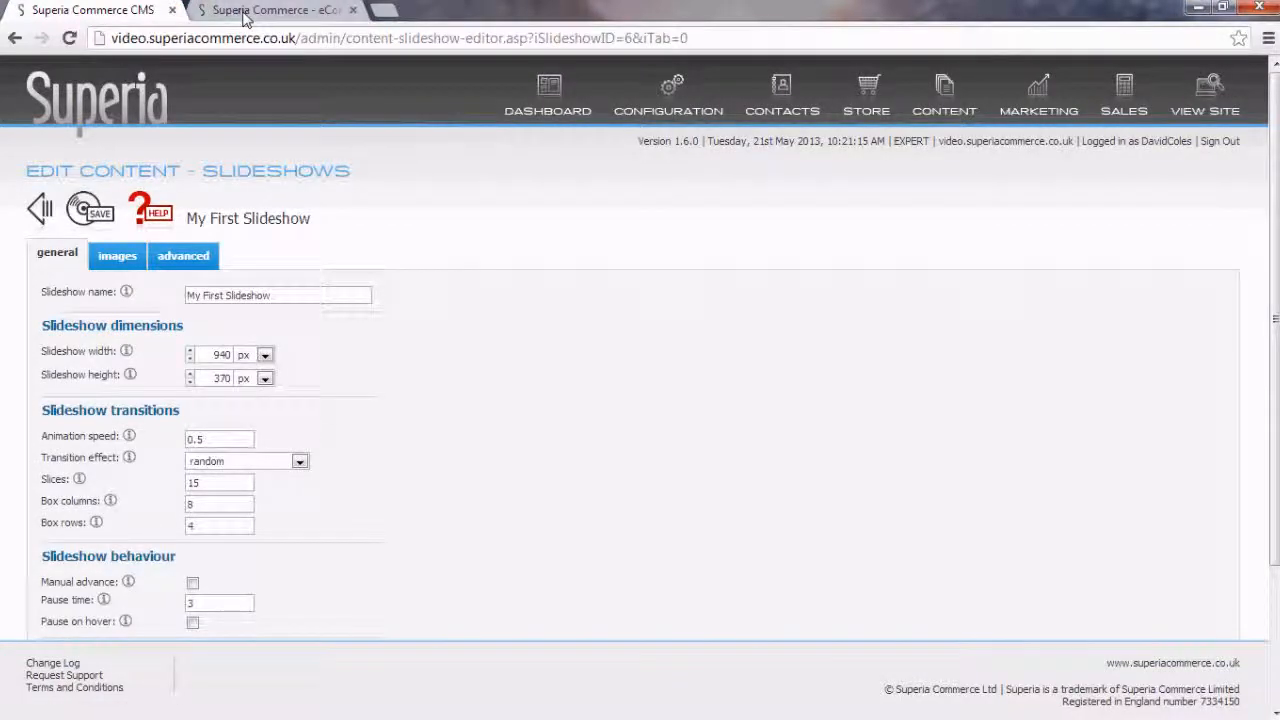
Step: Reload the storefront home page and test the numbered slide navigation by showing slides 3 and 2
{"action": "left_click", "coordinate": [248, 12]}
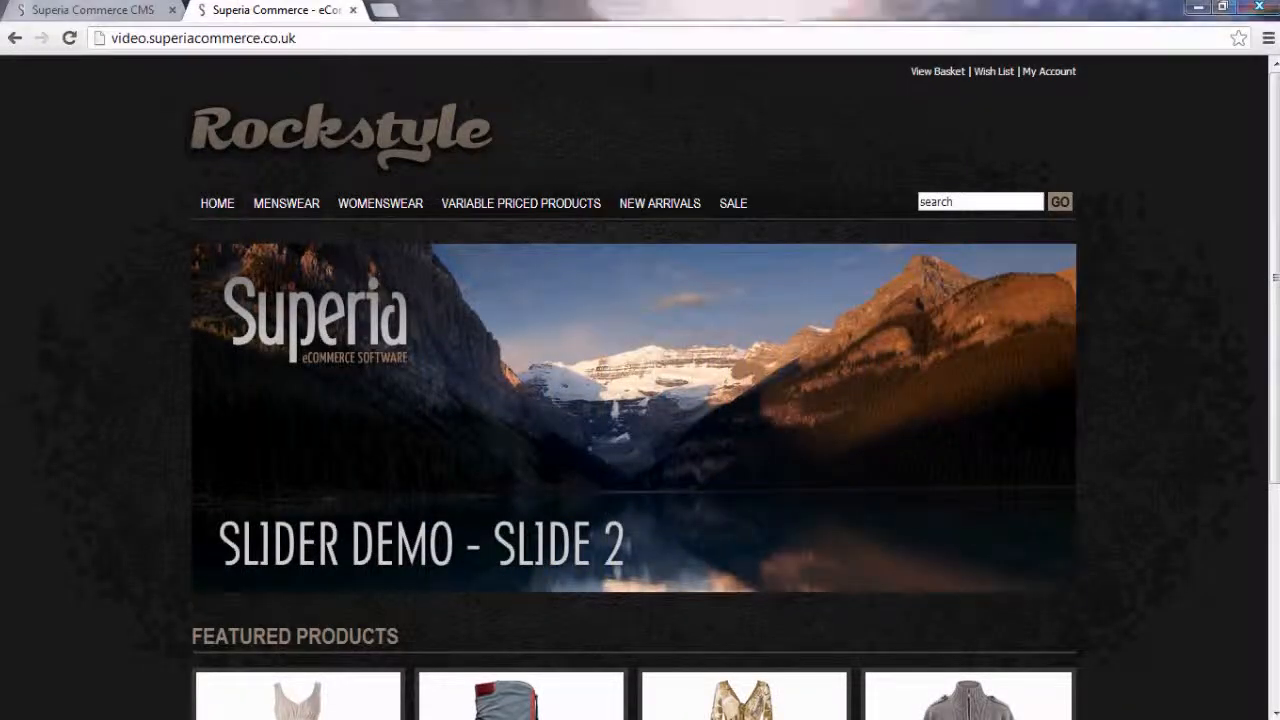
{"action": "right_click", "coordinate": [44, 430]}
{"action": "left_click", "coordinate": [75, 504]}
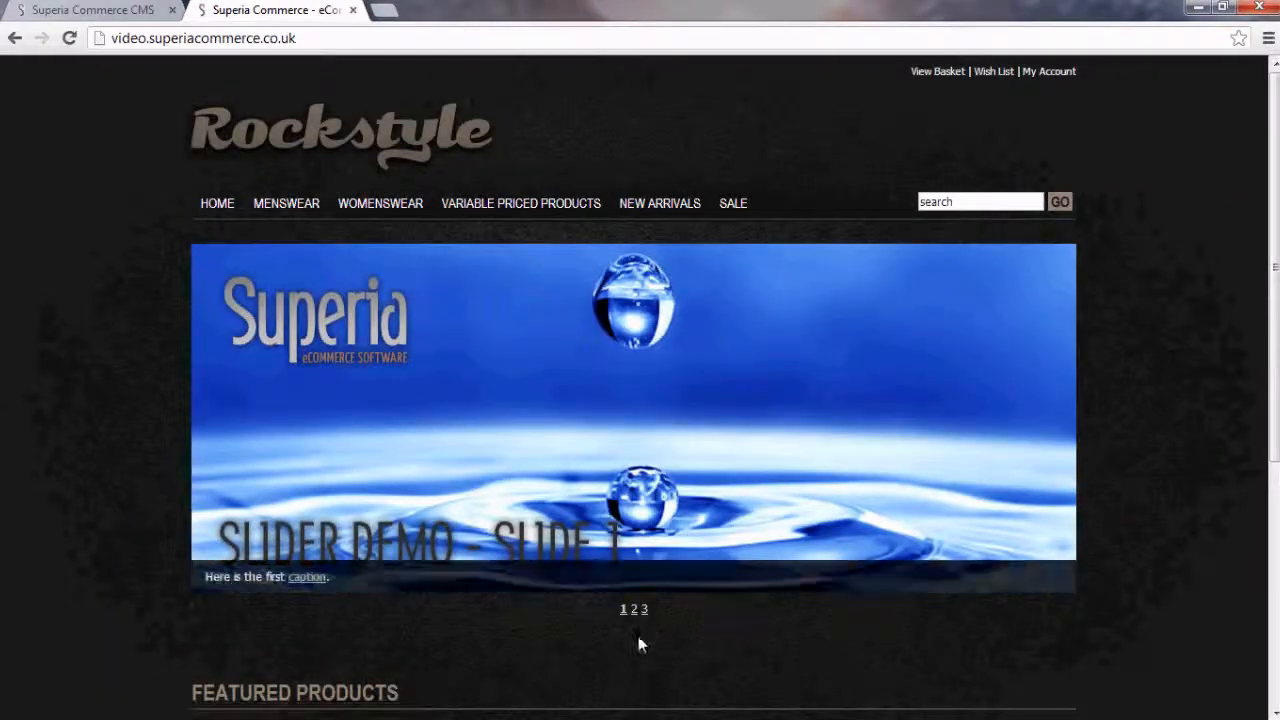
{"action": "left_click", "coordinate": [644, 612]}
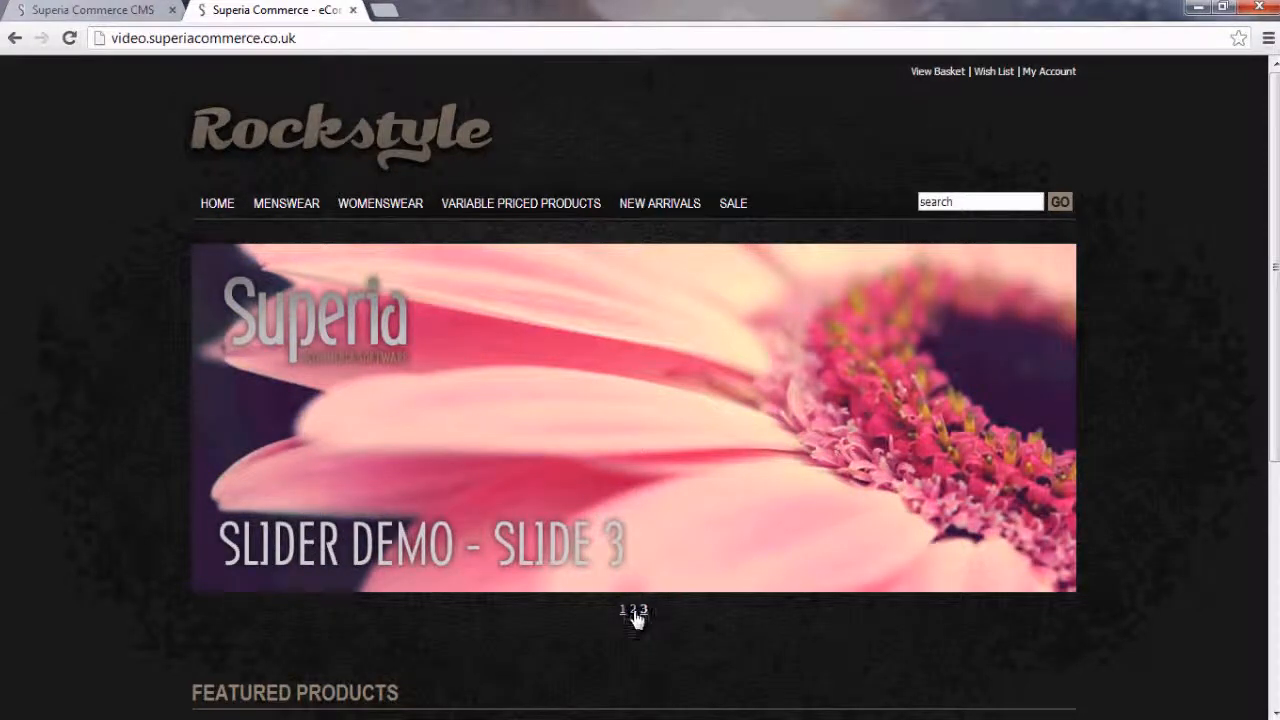
{"action": "left_click", "coordinate": [633, 611]}
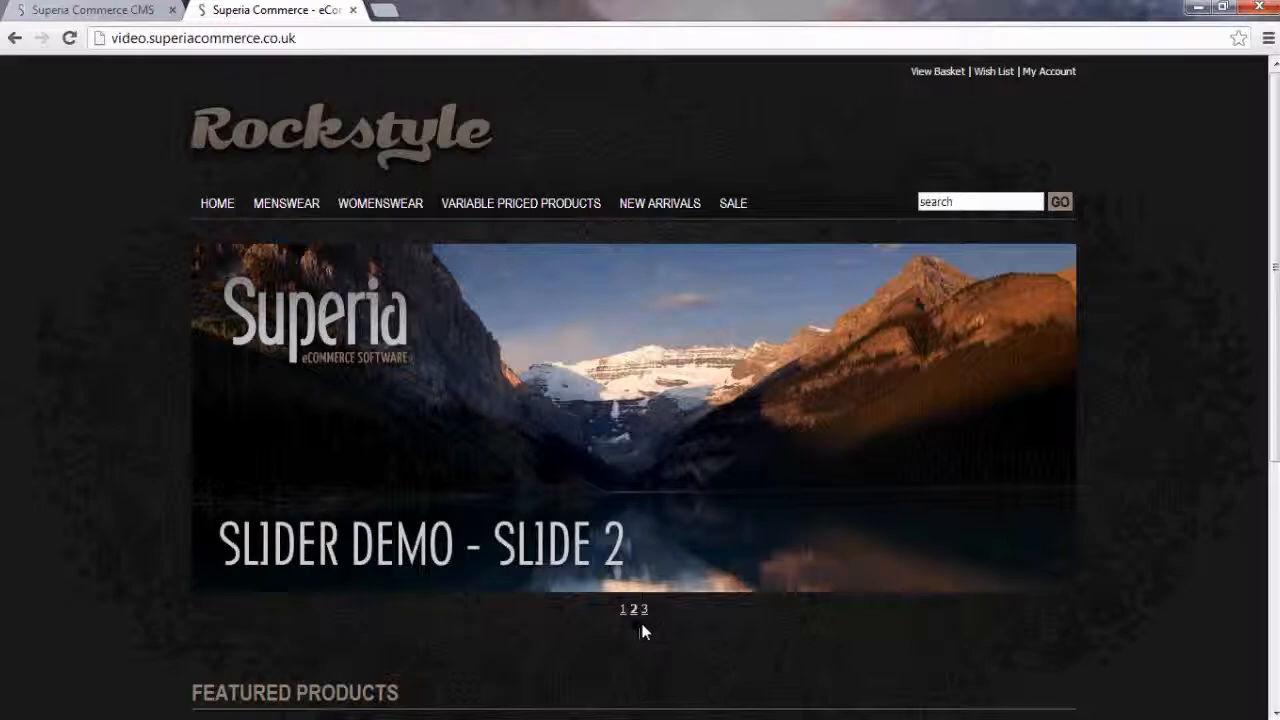
Step: Back in the CMS, enable control thumbnails in the slideshow's general settings and save
{"action": "left_click", "coordinate": [93, 10]}
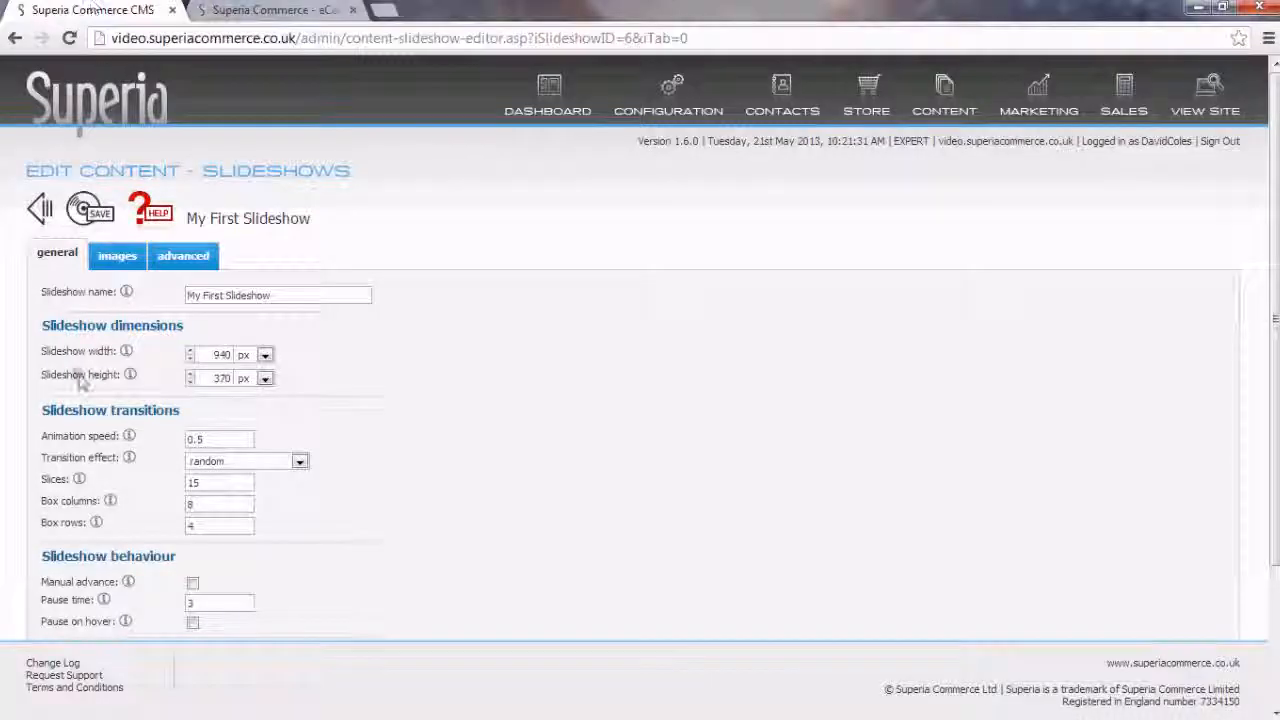
{"action": "scroll", "coordinate": [52, 478], "scroll_direction": "down", "scroll_amount": 1}
{"action": "scroll", "coordinate": [52, 478], "scroll_direction": "down", "scroll_amount": 1}
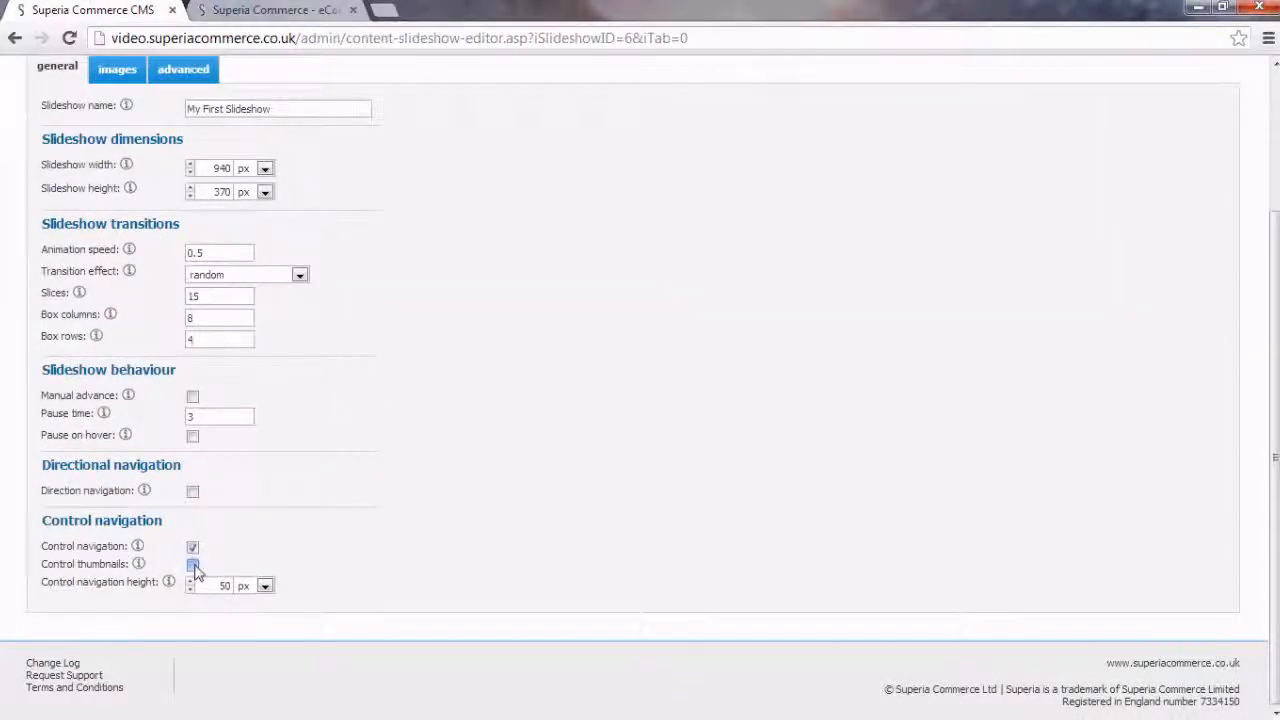
{"action": "scroll", "coordinate": [95, 520], "scroll_direction": "up", "scroll_amount": 2}
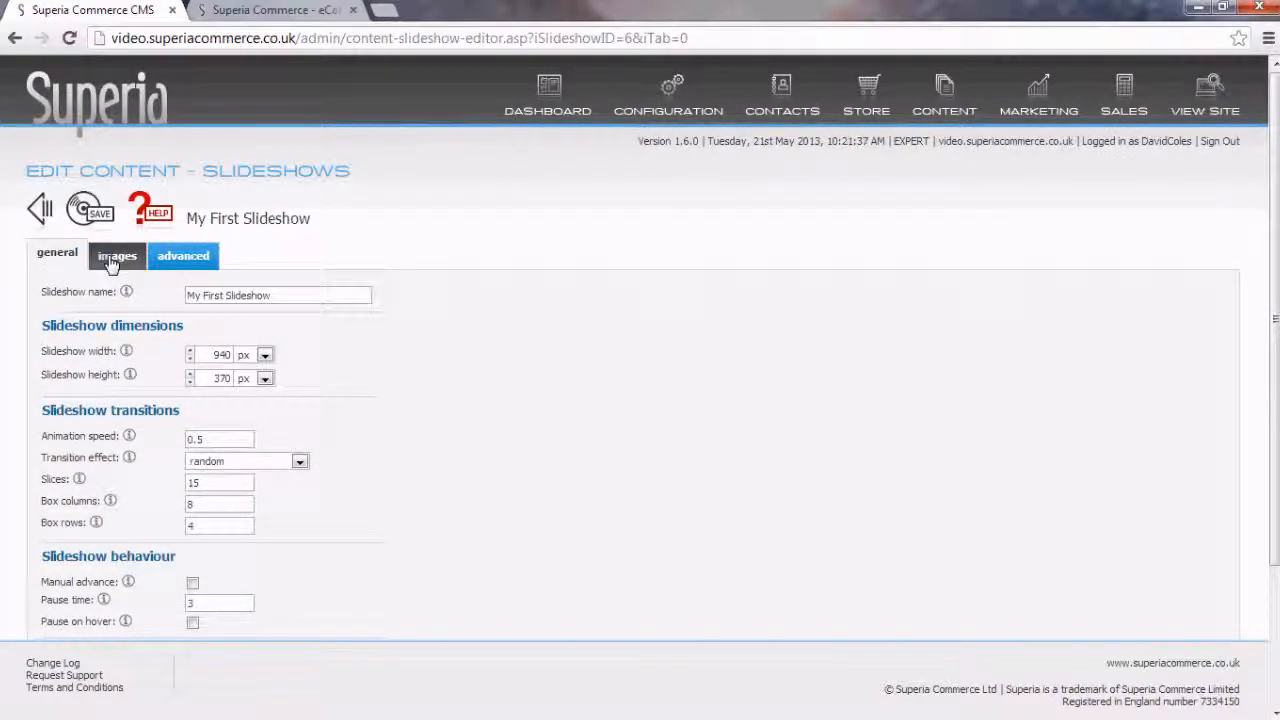
{"action": "scroll", "coordinate": [110, 450], "scroll_direction": "down", "scroll_amount": 2}
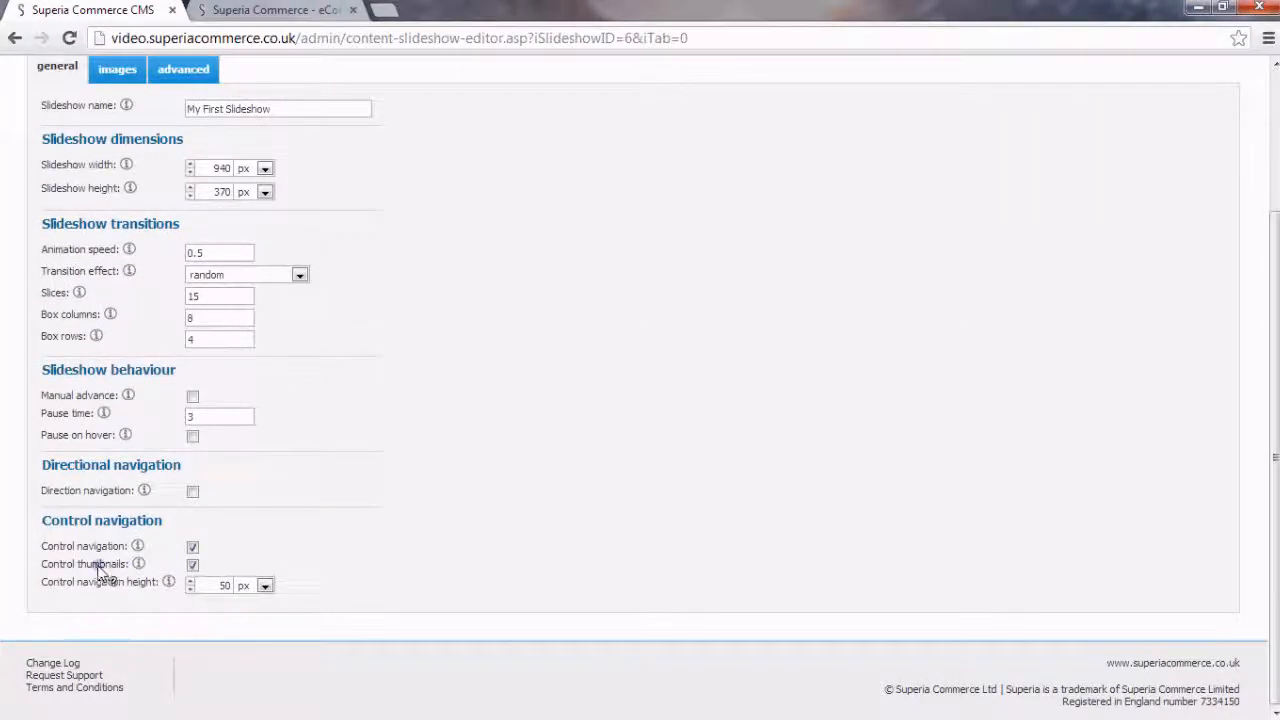
{"action": "scroll", "coordinate": [98, 566], "scroll_direction": "up", "scroll_amount": 2}
Step: From the slideshow's image list, set Slide 1's thumbnail image to Thumbnail 1.jpg, save it and return to the list
{"action": "left_click", "coordinate": [110, 258]}
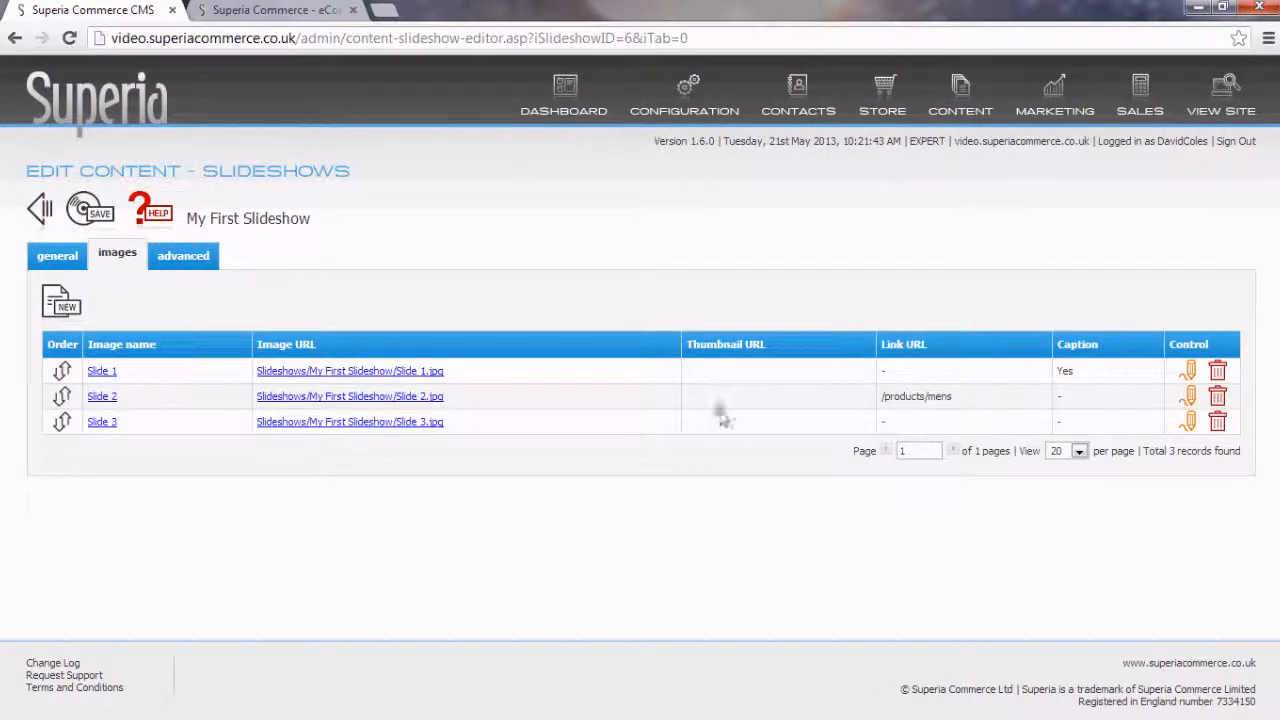
{"action": "left_click", "coordinate": [100, 372]}
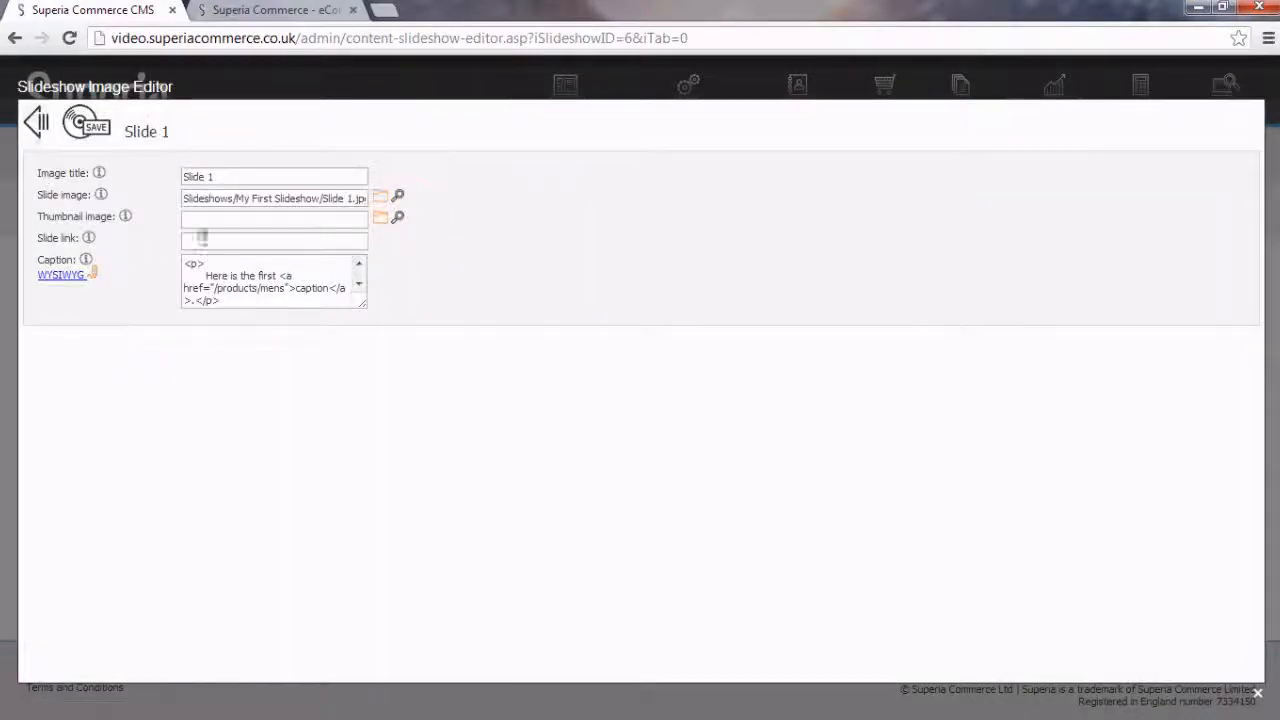
{"action": "left_click", "coordinate": [381, 219]}
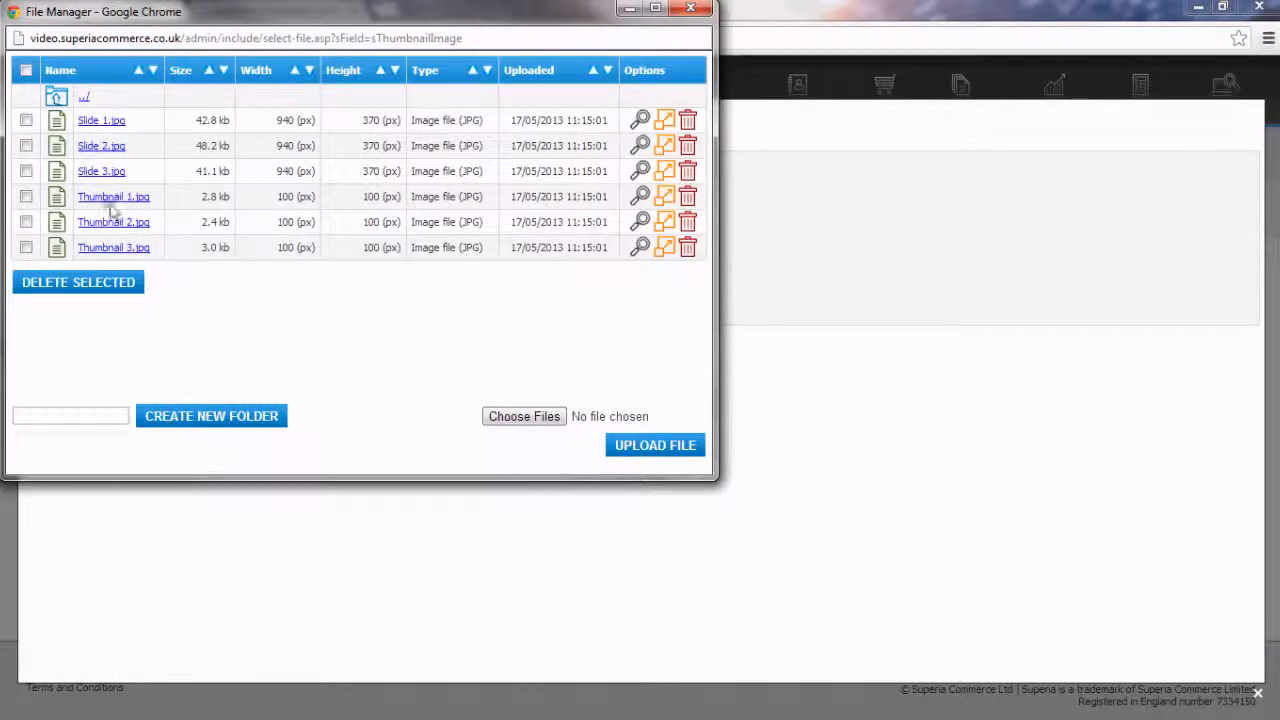
{"action": "left_click", "coordinate": [100, 198]}
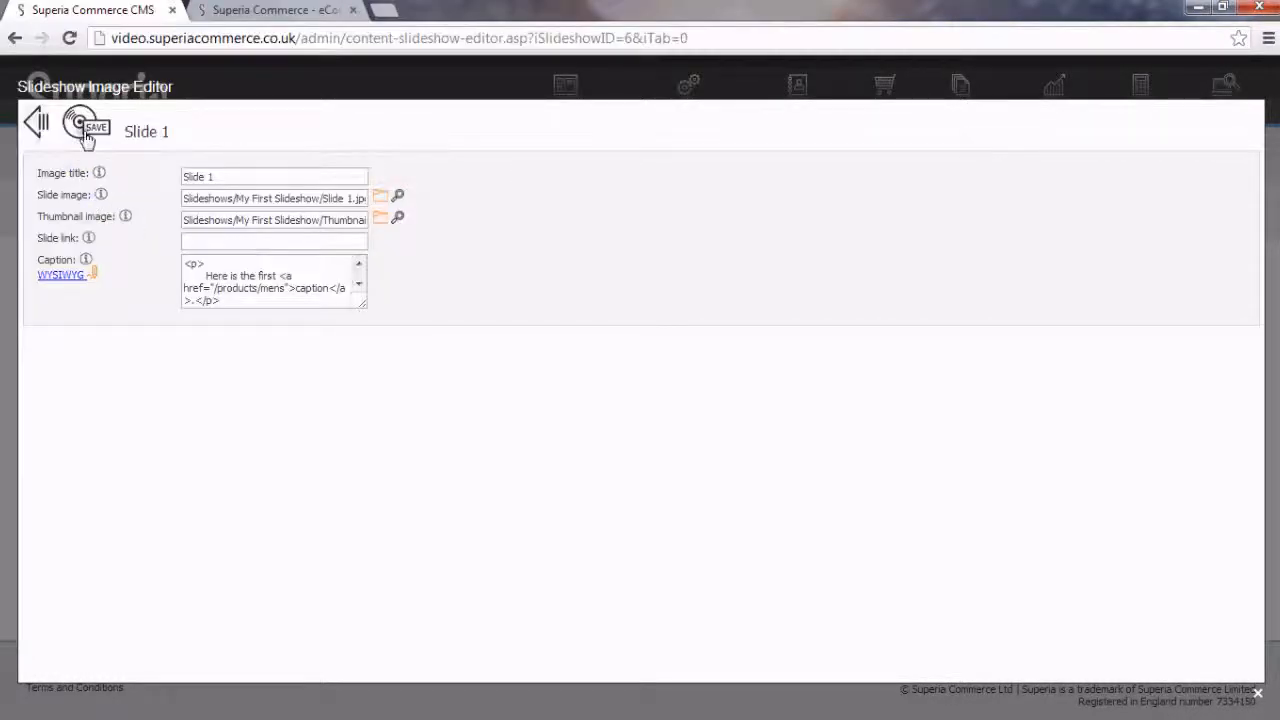
{"action": "left_click", "coordinate": [40, 122]}
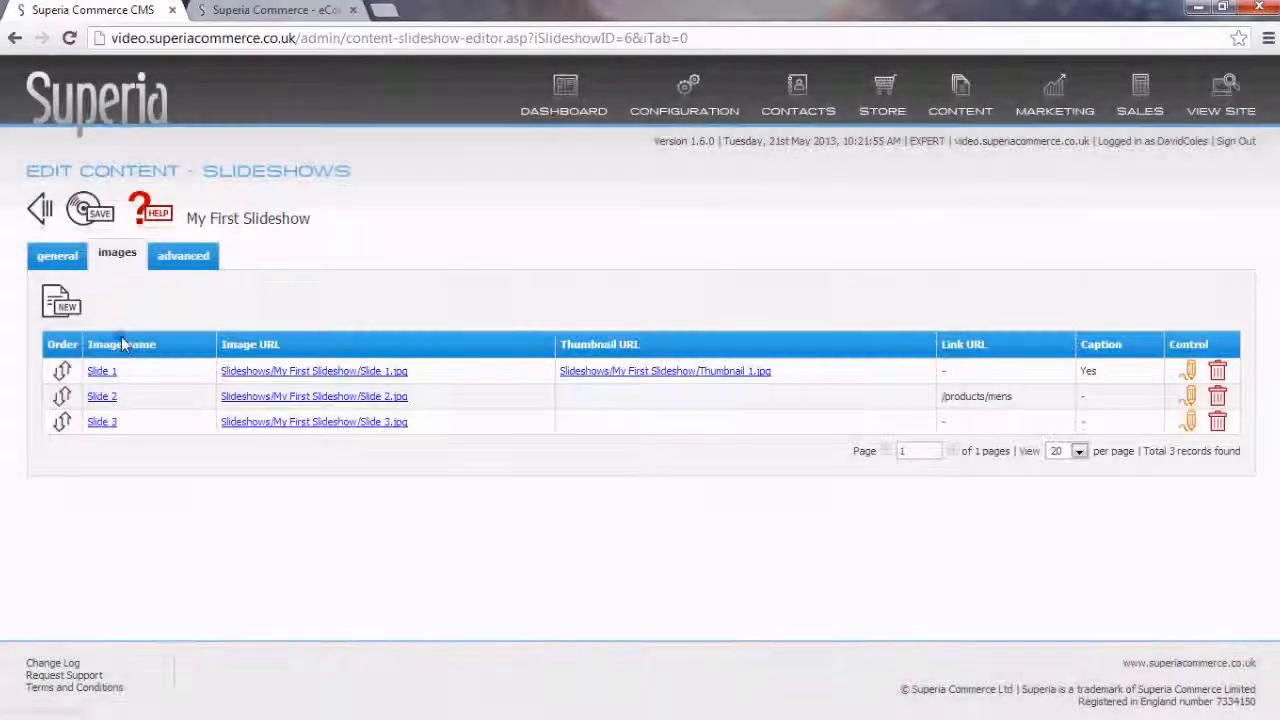
Step: Set Slide 2's thumbnail image to Thumbnail 2.jpg, save it and return to the image list
{"action": "left_click", "coordinate": [97, 402]}
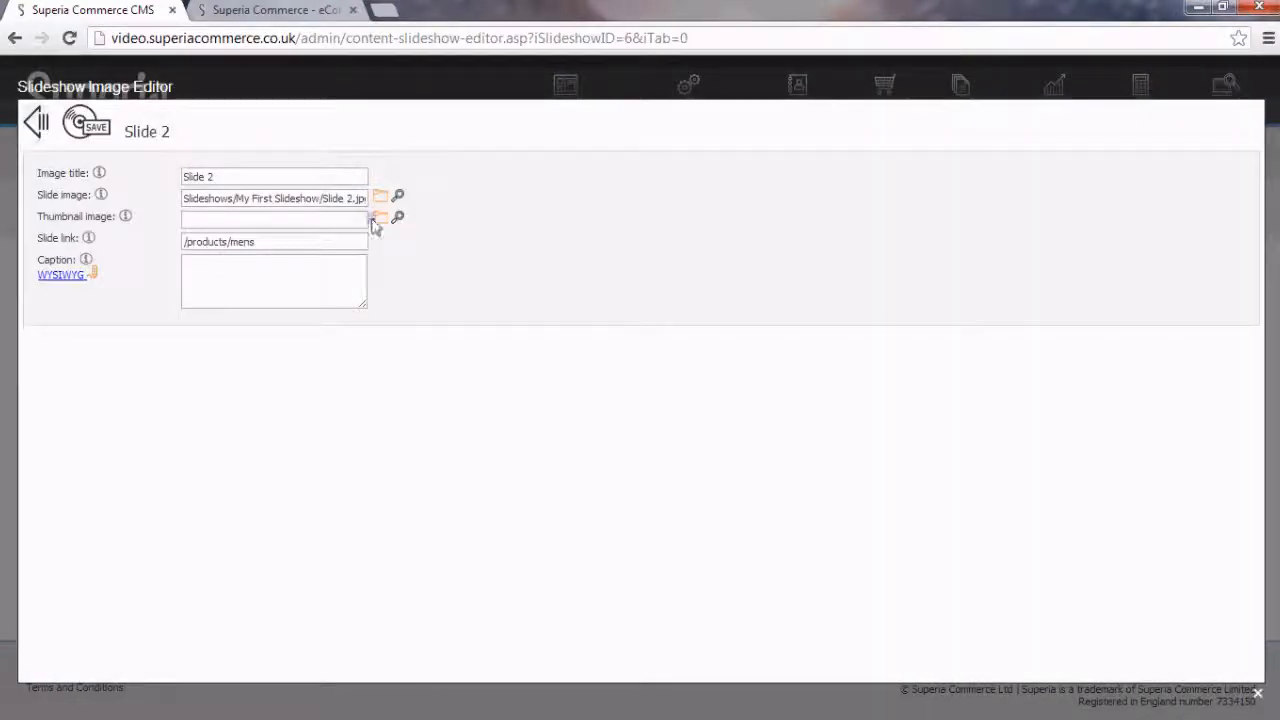
{"action": "left_click", "coordinate": [380, 217]}
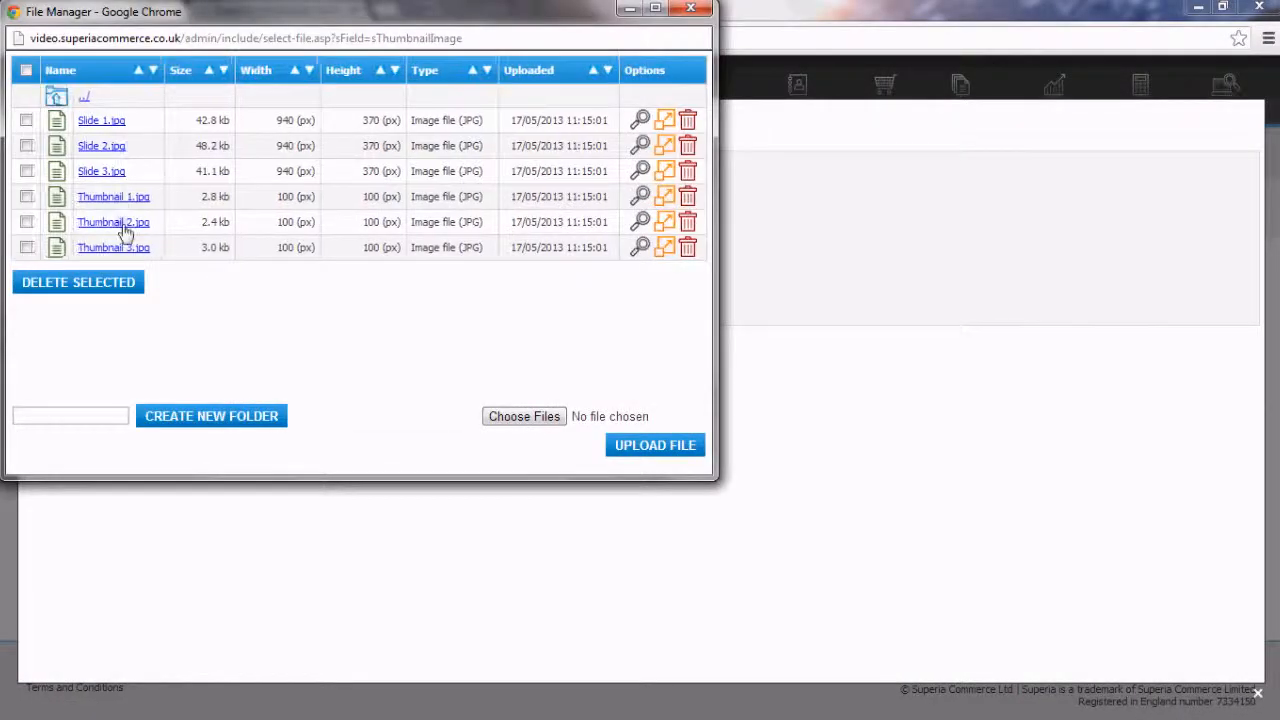
{"action": "left_click", "coordinate": [100, 223]}
{"action": "left_click", "coordinate": [83, 137]}
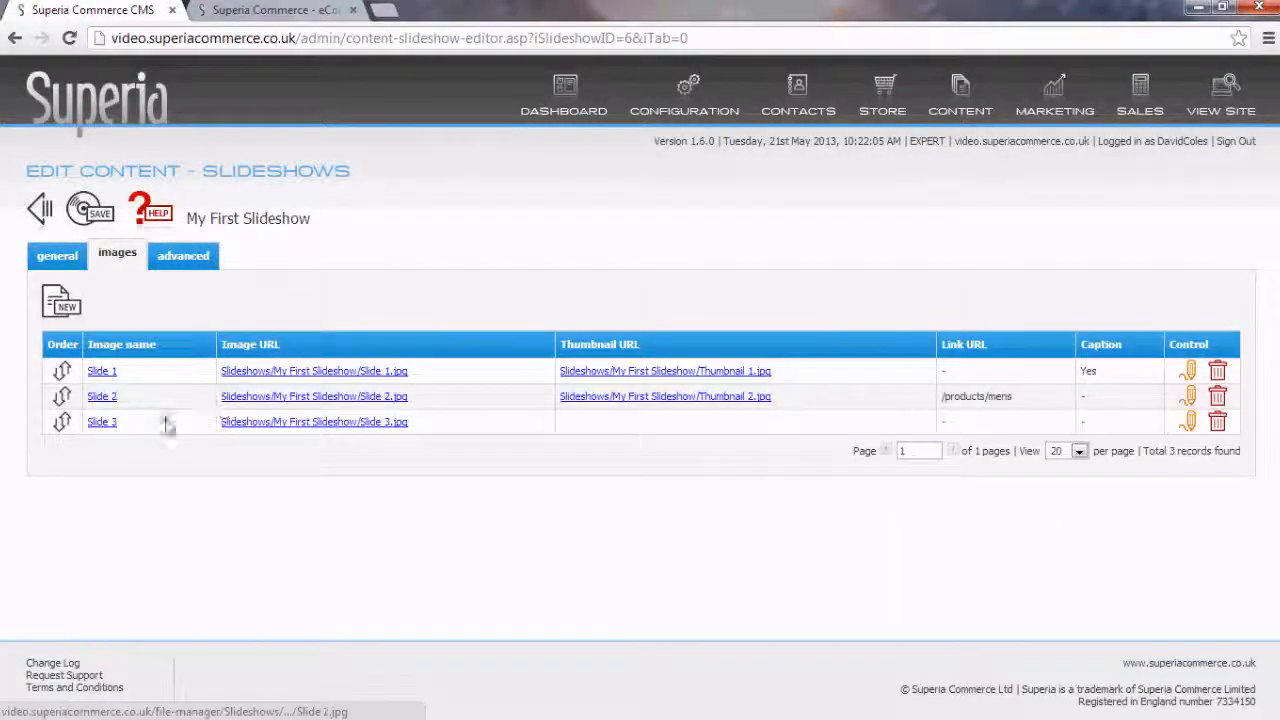
Step: Set Slide 3's thumbnail image to Thumbnail 3.jpg, save it and return to the image list
{"action": "left_click", "coordinate": [104, 422]}
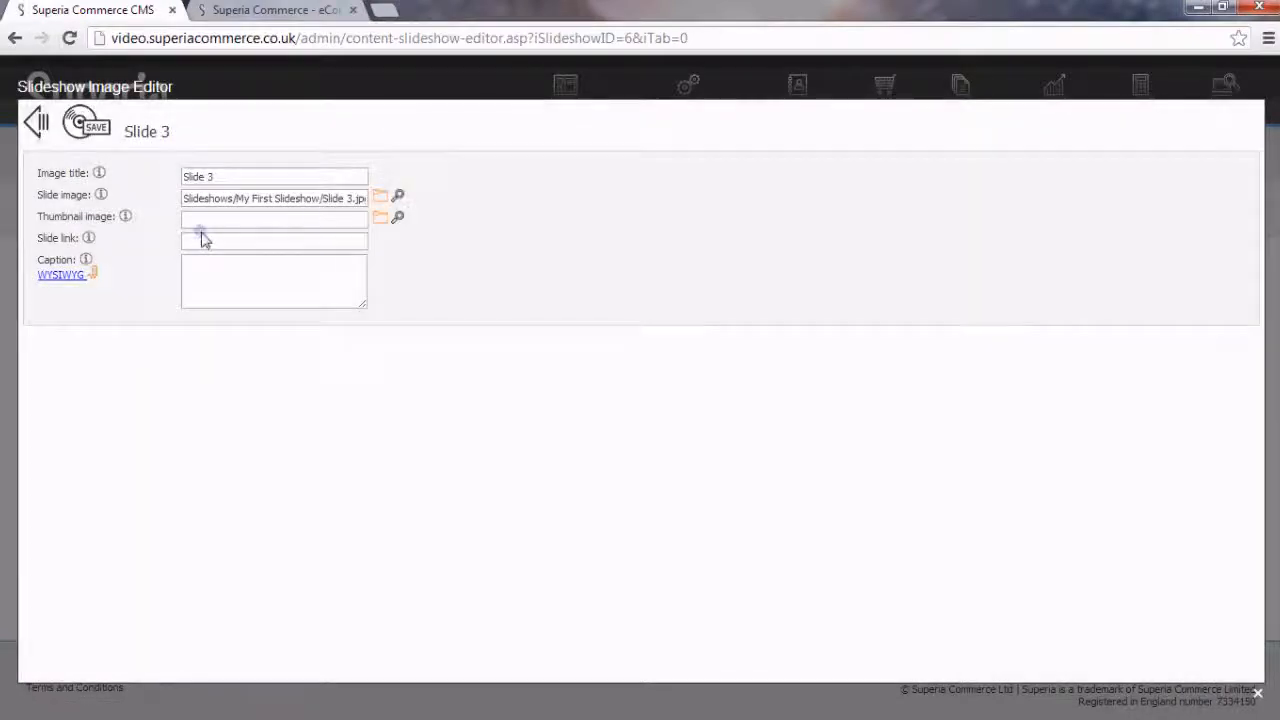
{"action": "left_click", "coordinate": [381, 219]}
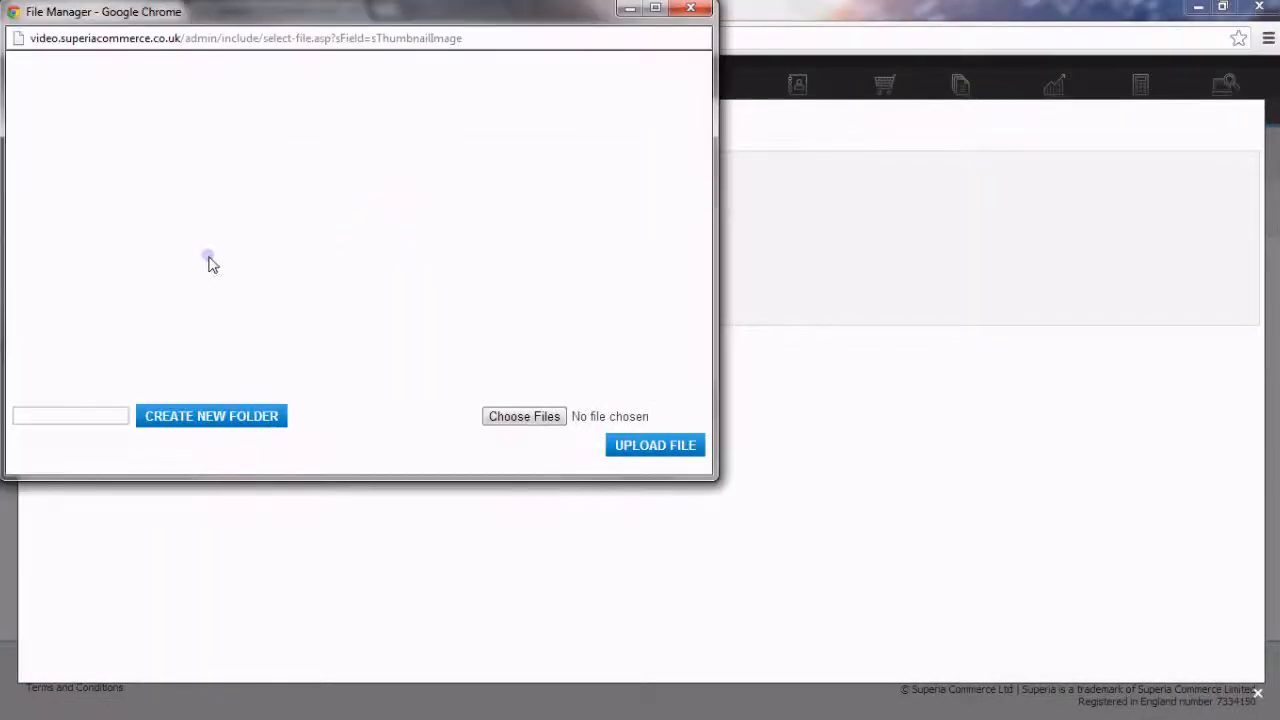
{"action": "left_click", "coordinate": [144, 248]}
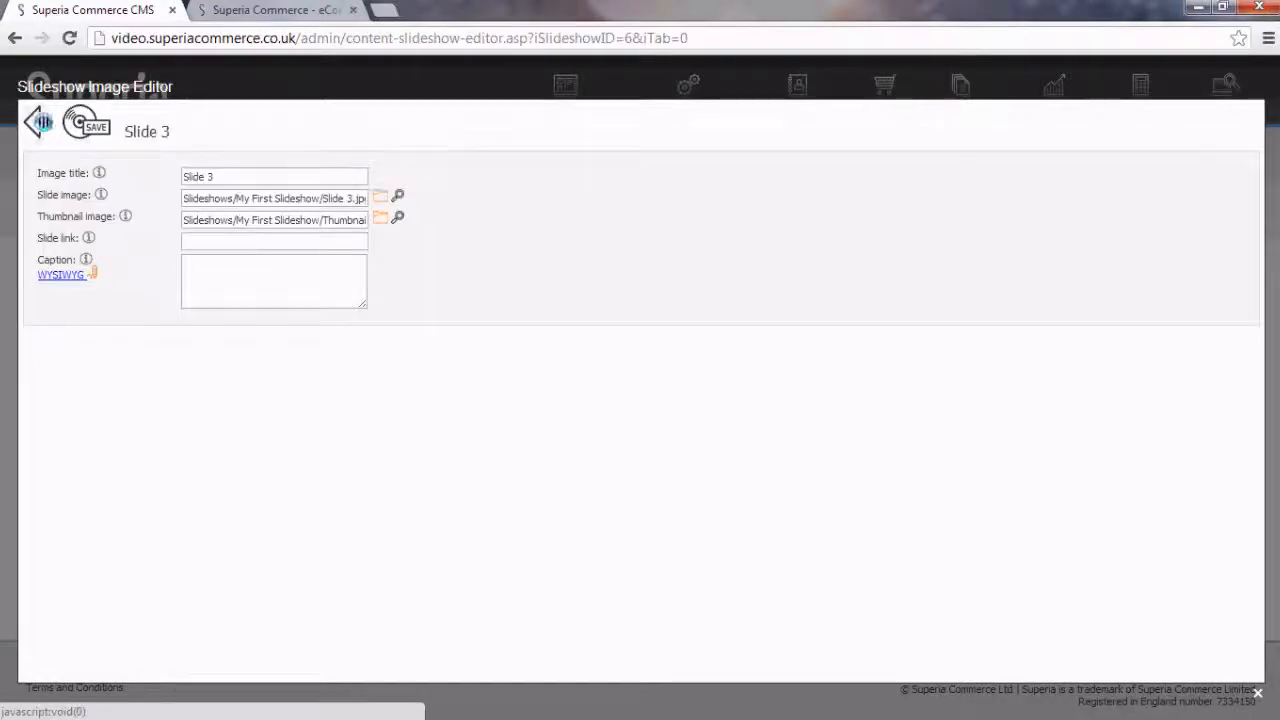
{"action": "left_click", "coordinate": [40, 122]}
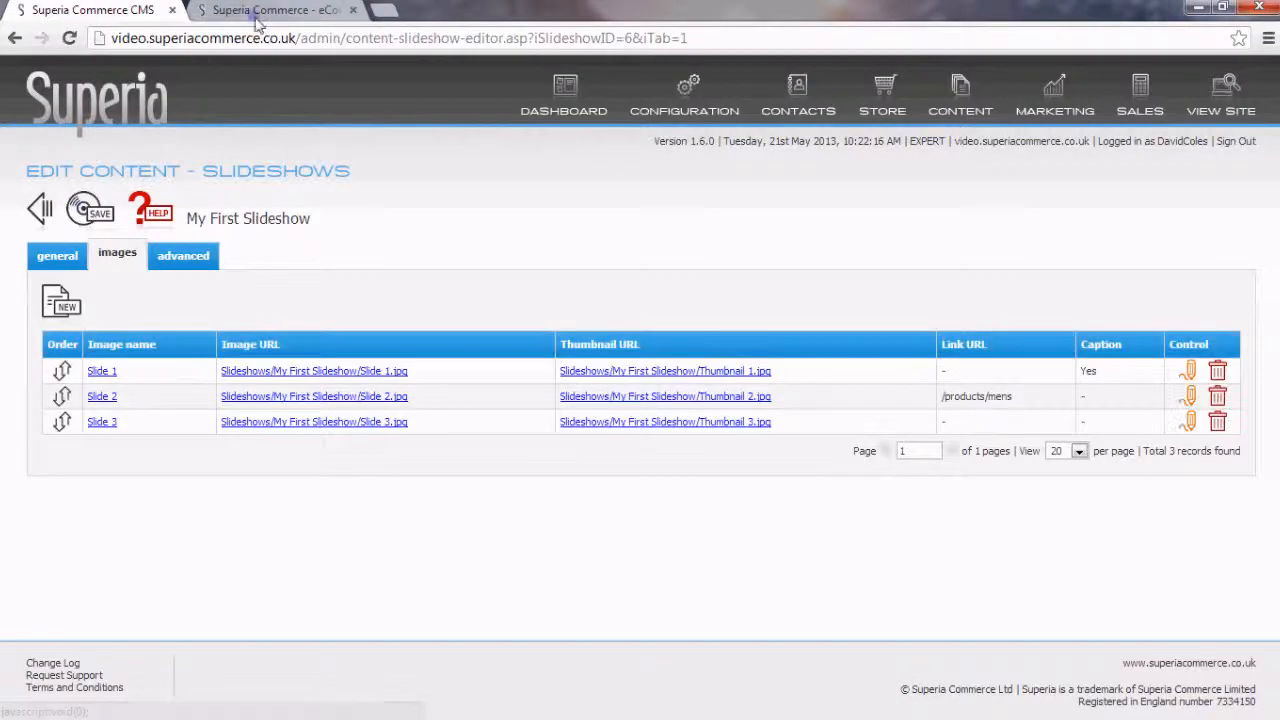
Step: Reload the storefront home page and test the thumbnail navigation below the slideshow by switching between the slides
{"action": "left_click", "coordinate": [258, 12]}
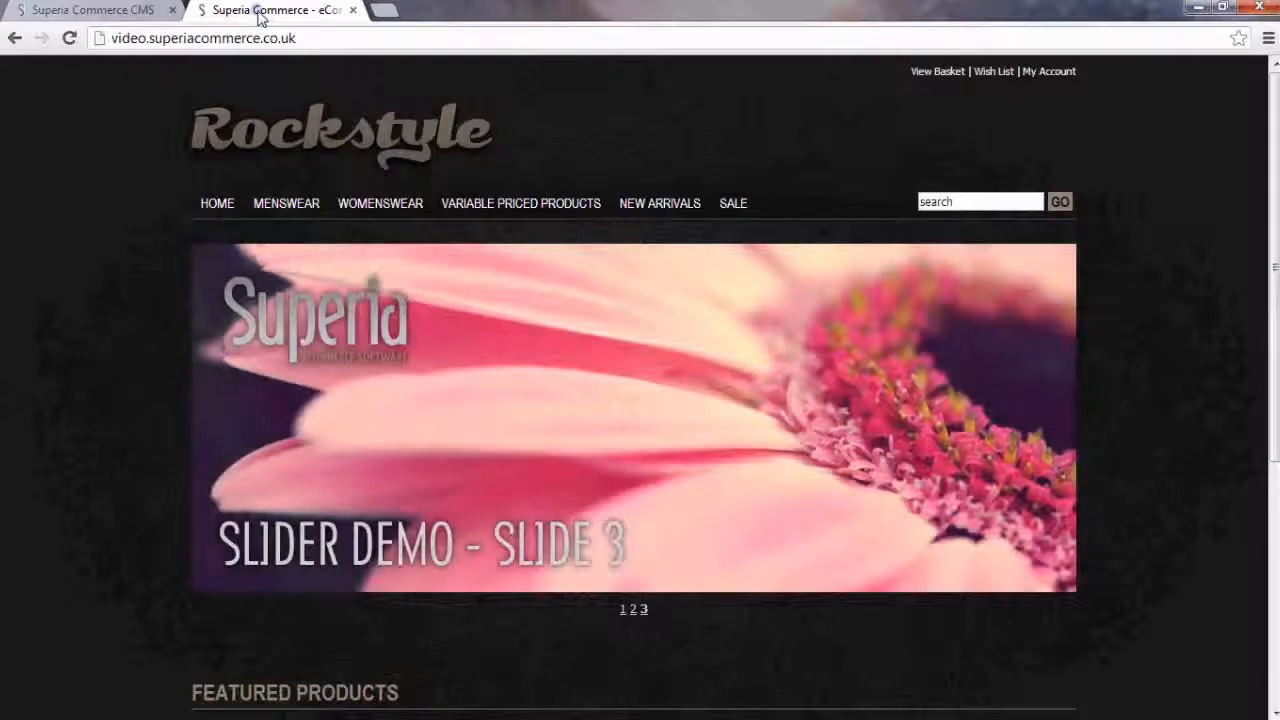
{"action": "right_click", "coordinate": [103, 322]}
{"action": "left_click", "coordinate": [131, 398]}
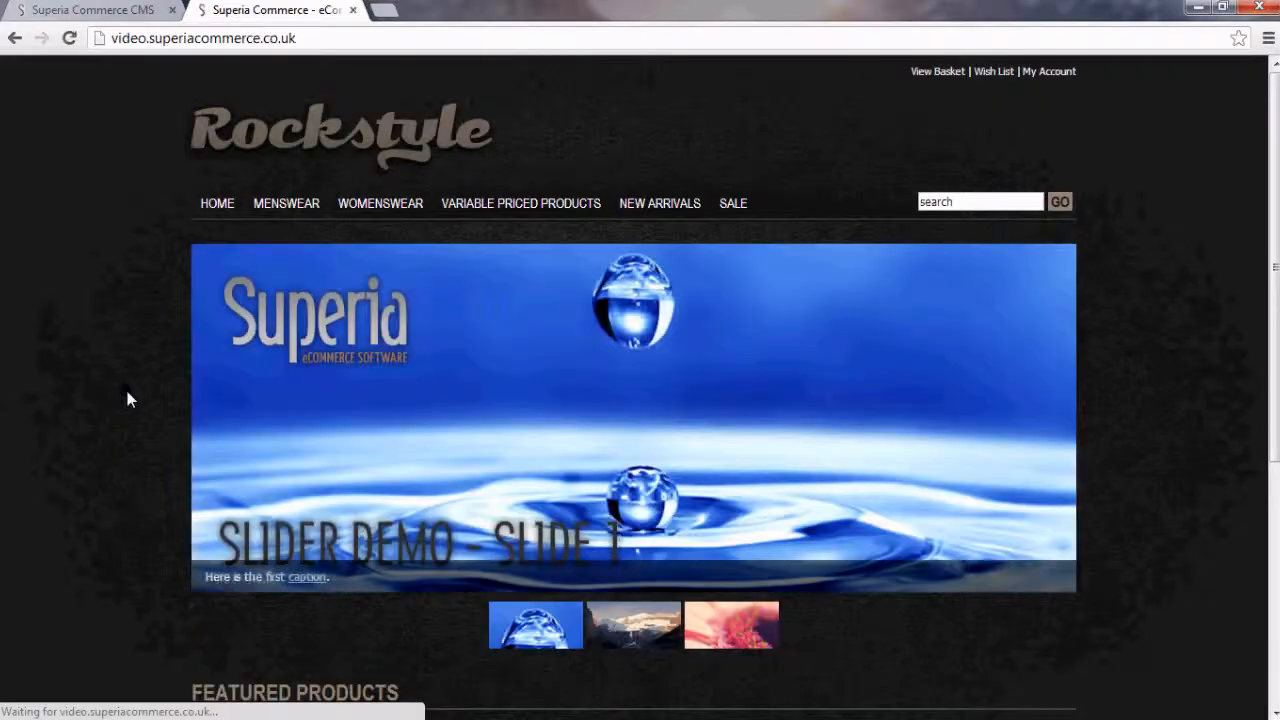
{"action": "scroll", "coordinate": [160, 575], "scroll_direction": "down", "scroll_amount": 1}
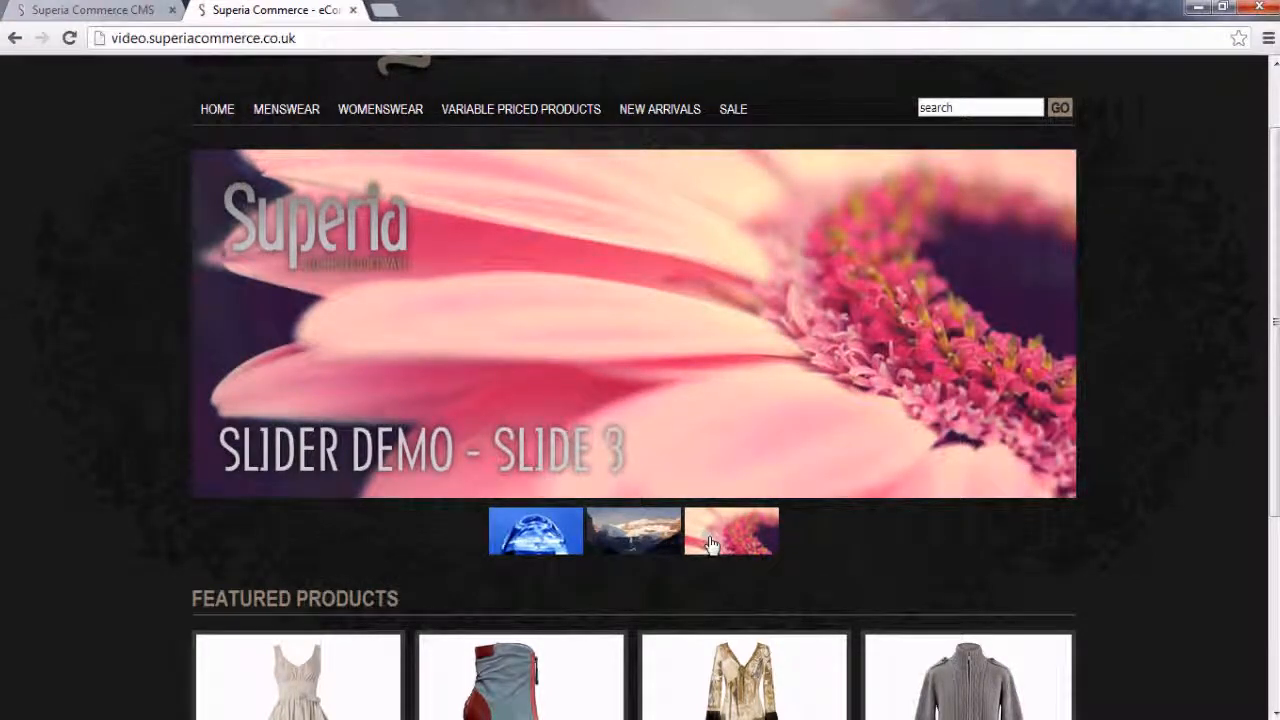
{"action": "left_click", "coordinate": [651, 536]}
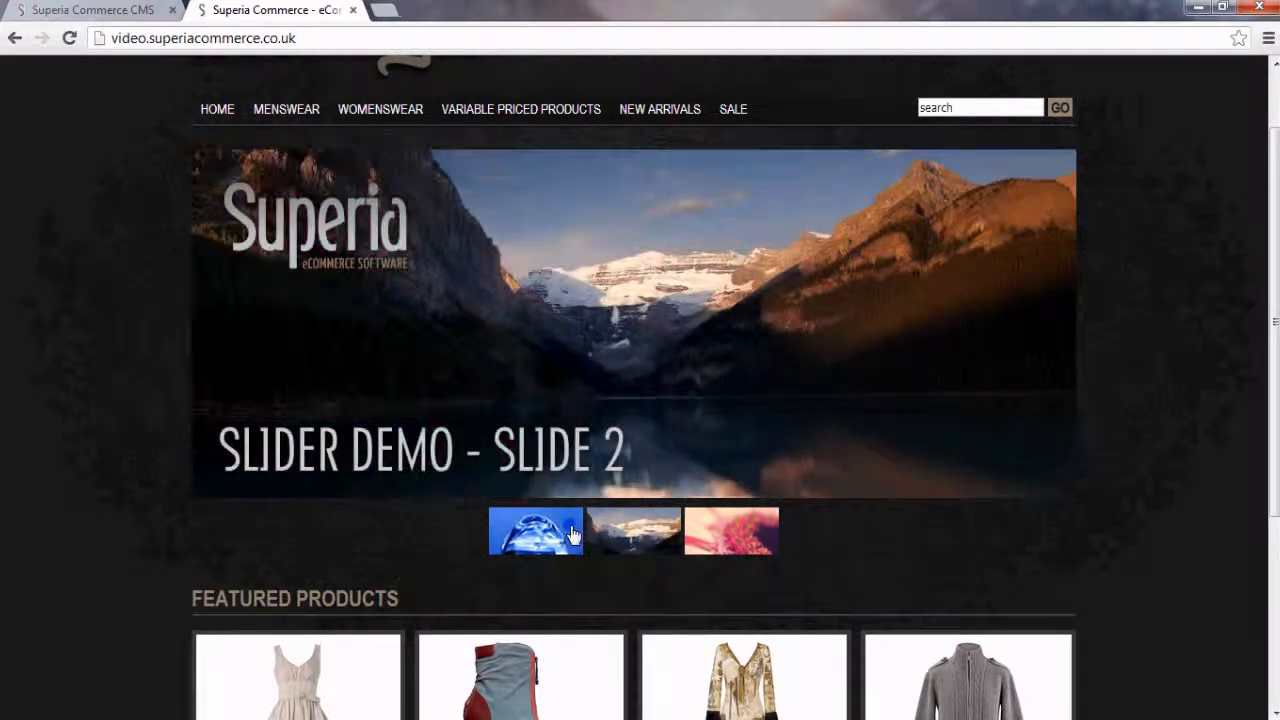
{"action": "left_click", "coordinate": [550, 532]}
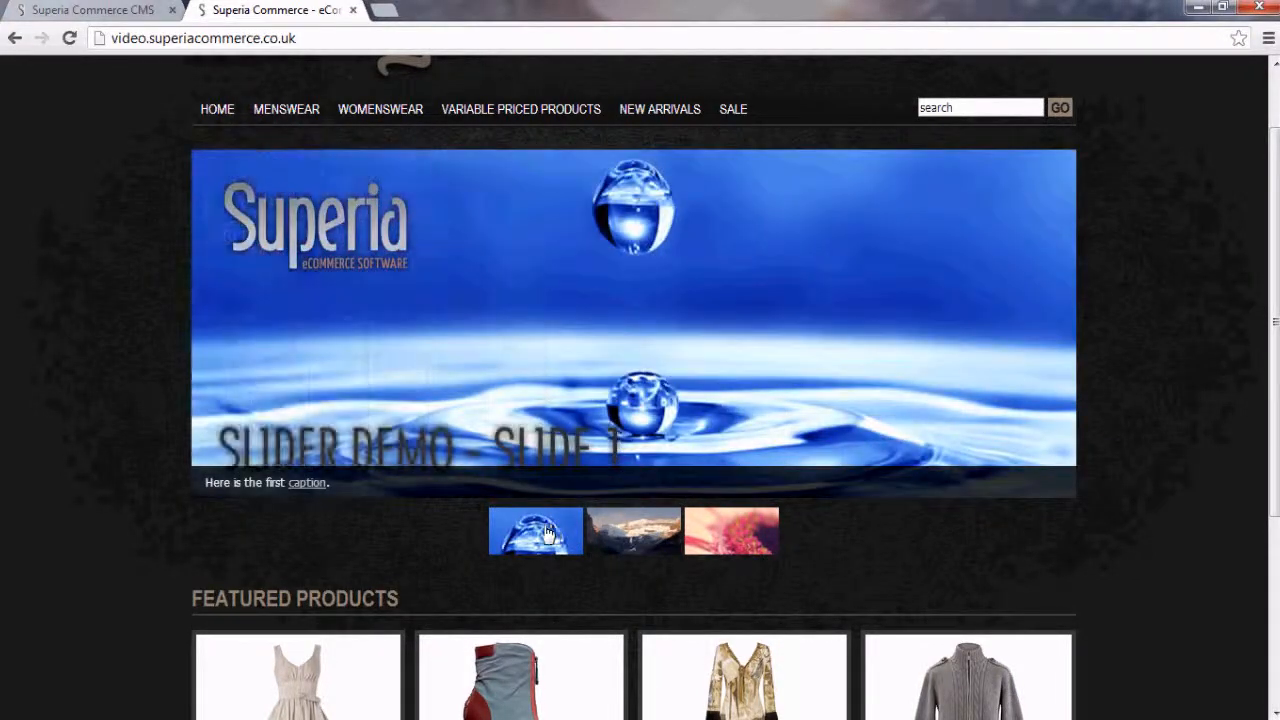
Step: In My First Slideshow's general settings, clear the control navigation height and save the slideshow
{"action": "left_click", "coordinate": [45, 9]}
{"action": "left_click", "coordinate": [57, 256]}
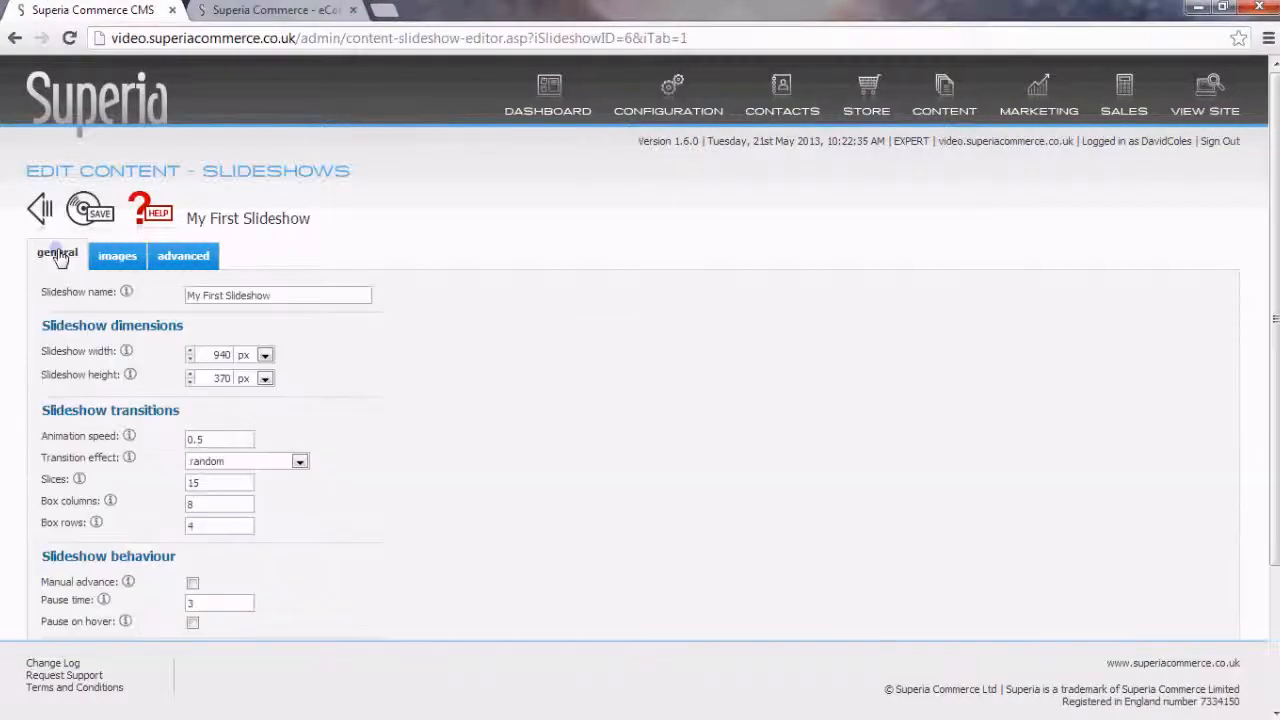
{"action": "scroll", "coordinate": [62, 465], "scroll_direction": "down", "scroll_amount": 3}
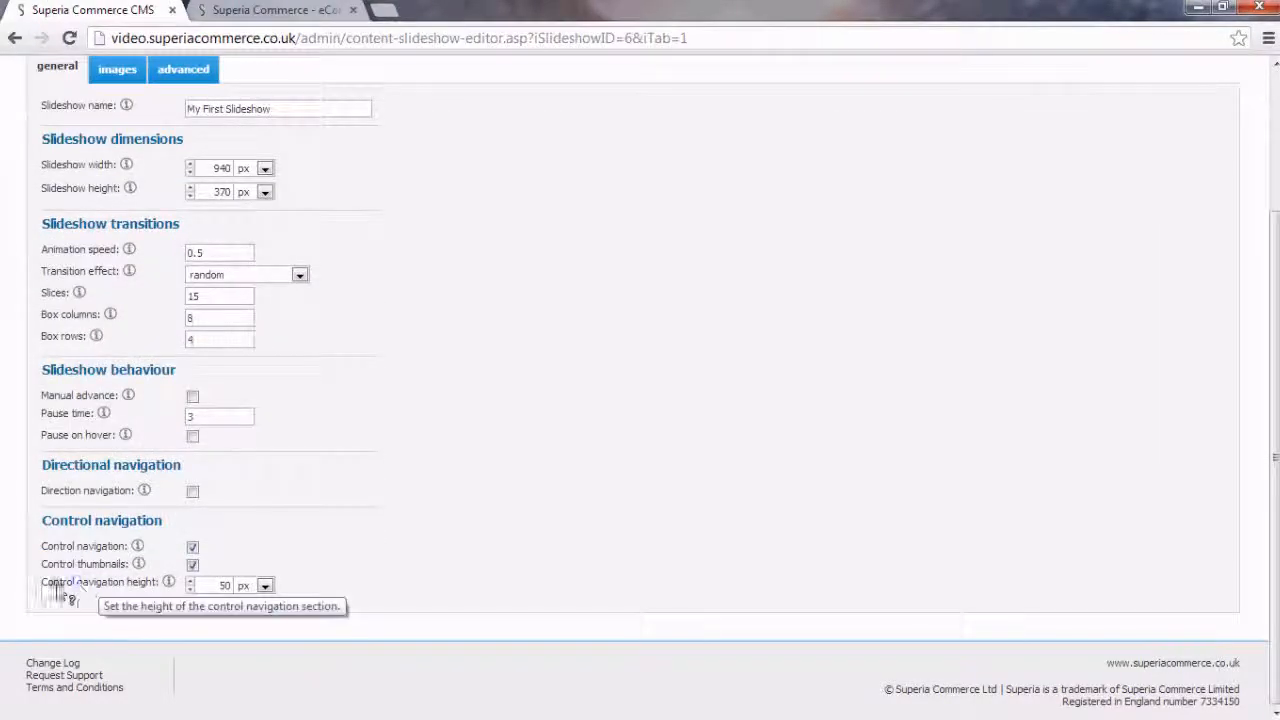
{"action": "double_click", "coordinate": [227, 588]}
{"action": "double_click", "coordinate": [214, 587]}
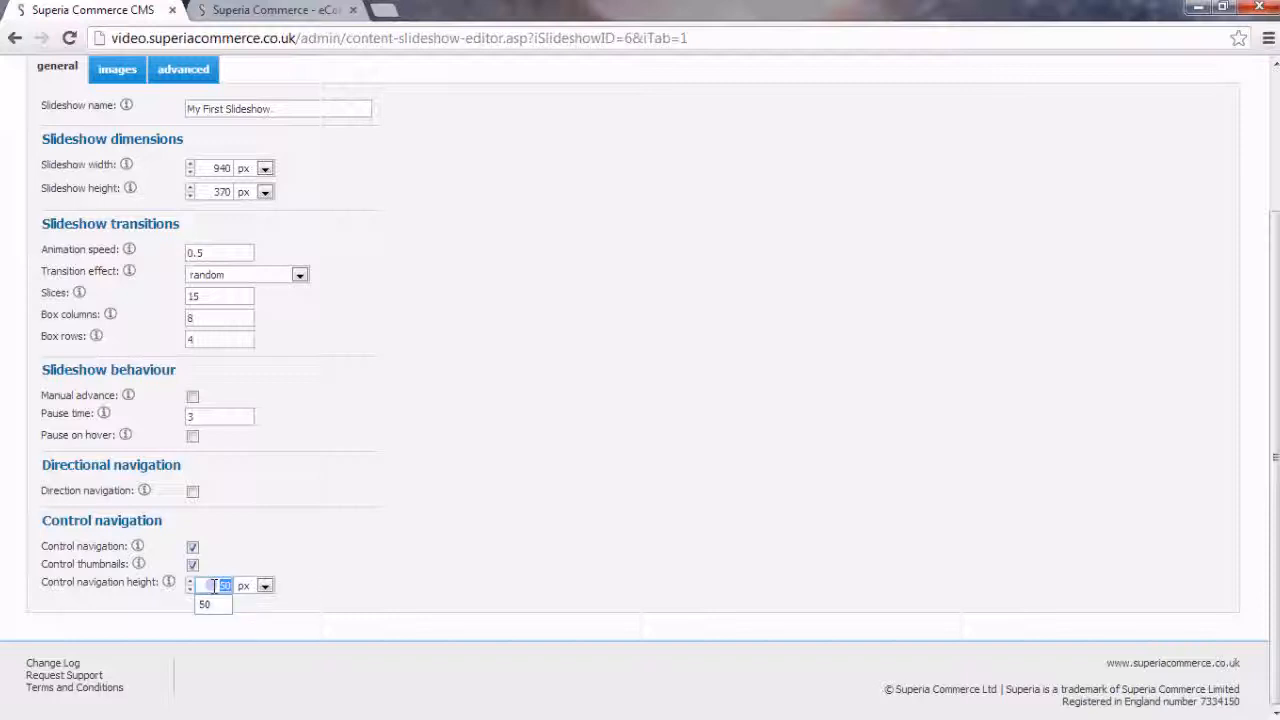
{"action": "scroll", "coordinate": [20, 550], "scroll_direction": "up", "scroll_amount": 1}
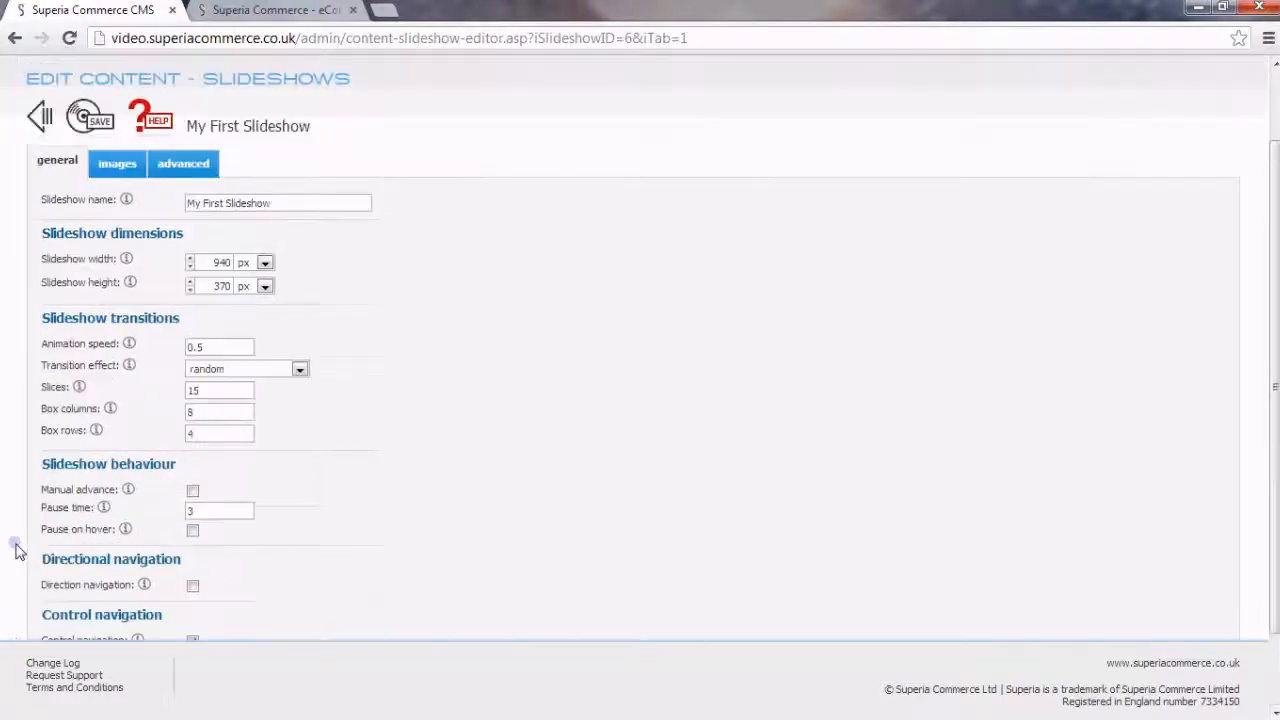
{"action": "left_click", "coordinate": [86, 118]}
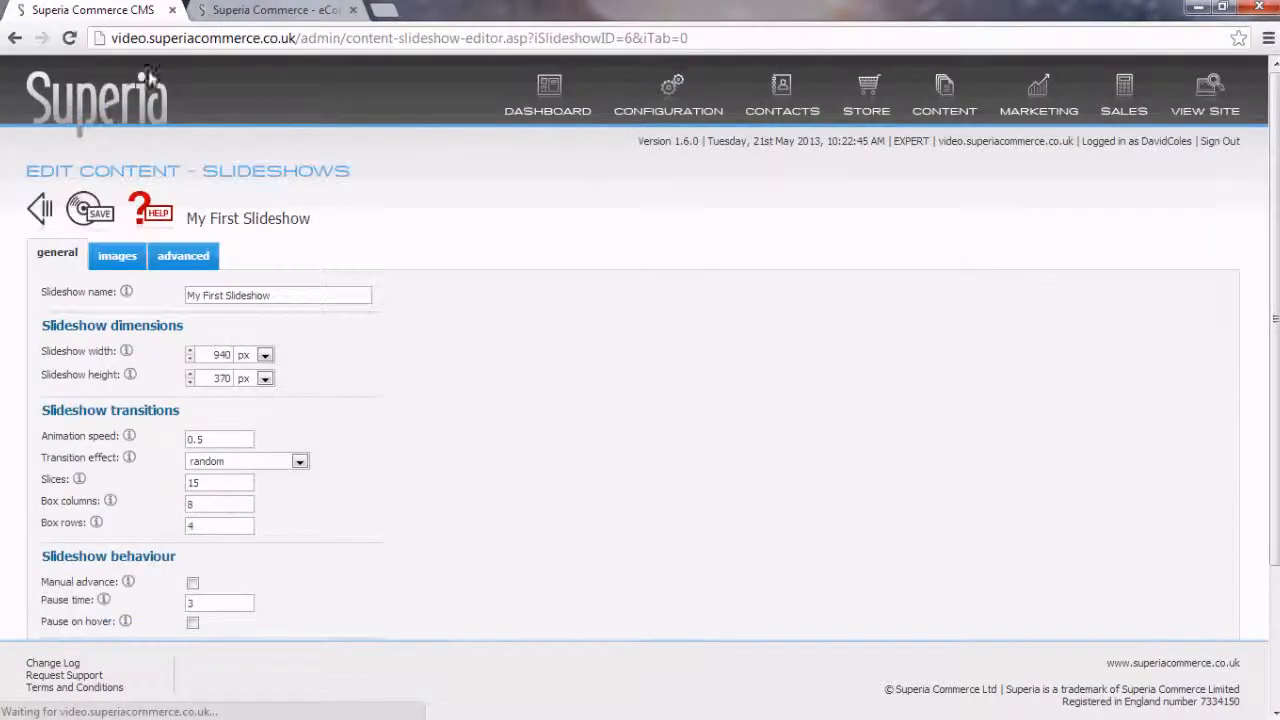
Step: Reload the storefront home page and test the full-height thumbnails by switching to slide 3 and back to slide 1
{"action": "left_click", "coordinate": [230, 10]}
{"action": "right_click", "coordinate": [52, 392]}
{"action": "left_click", "coordinate": [82, 470]}
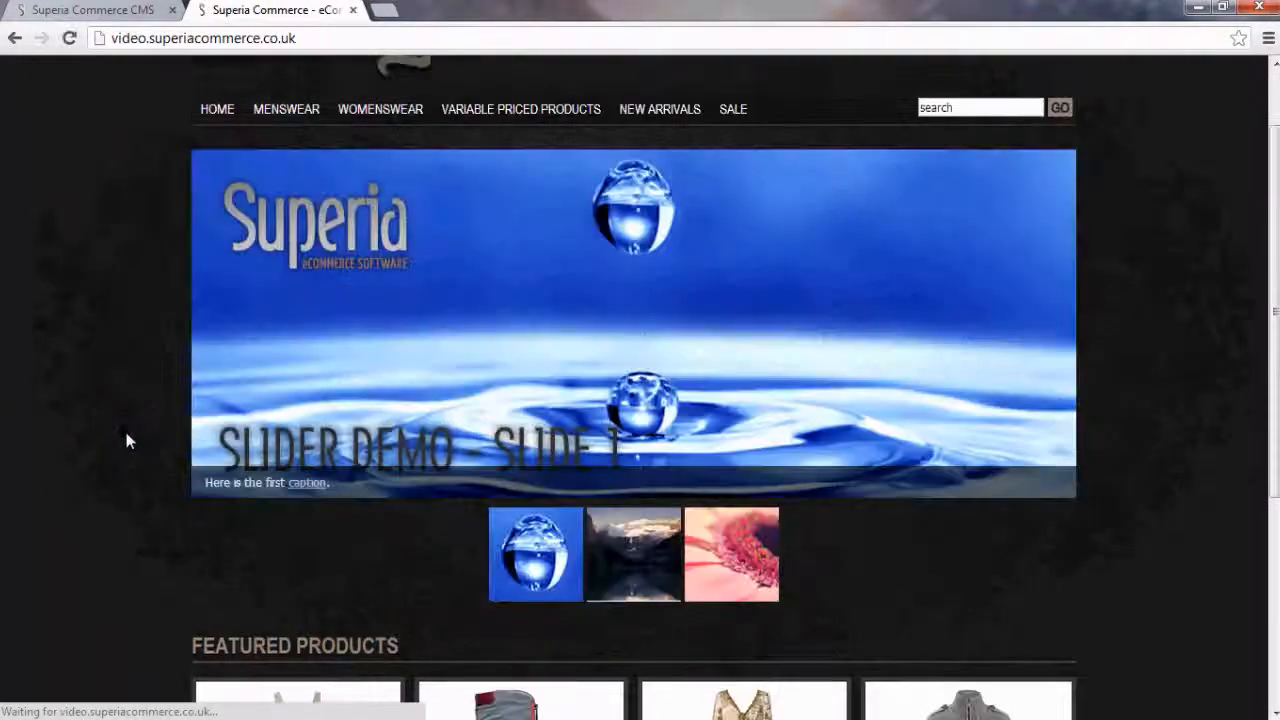
{"action": "left_click", "coordinate": [754, 583]}
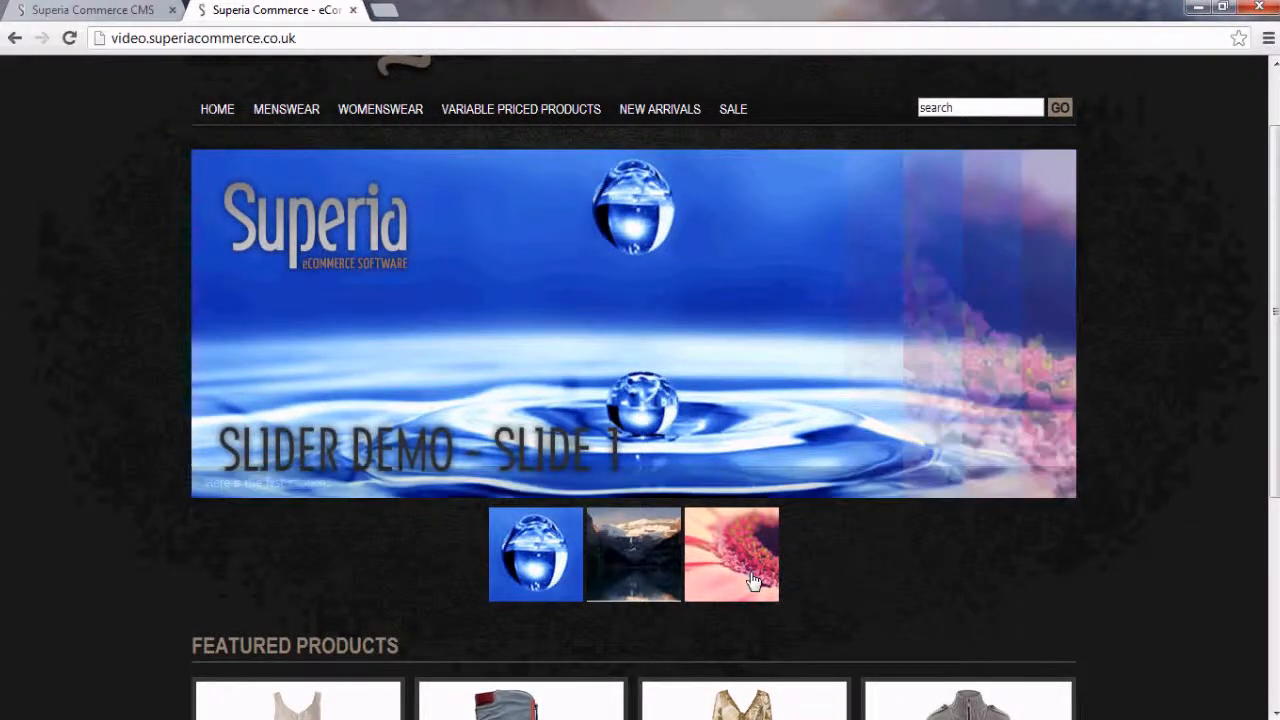
{"action": "left_click", "coordinate": [553, 563]}
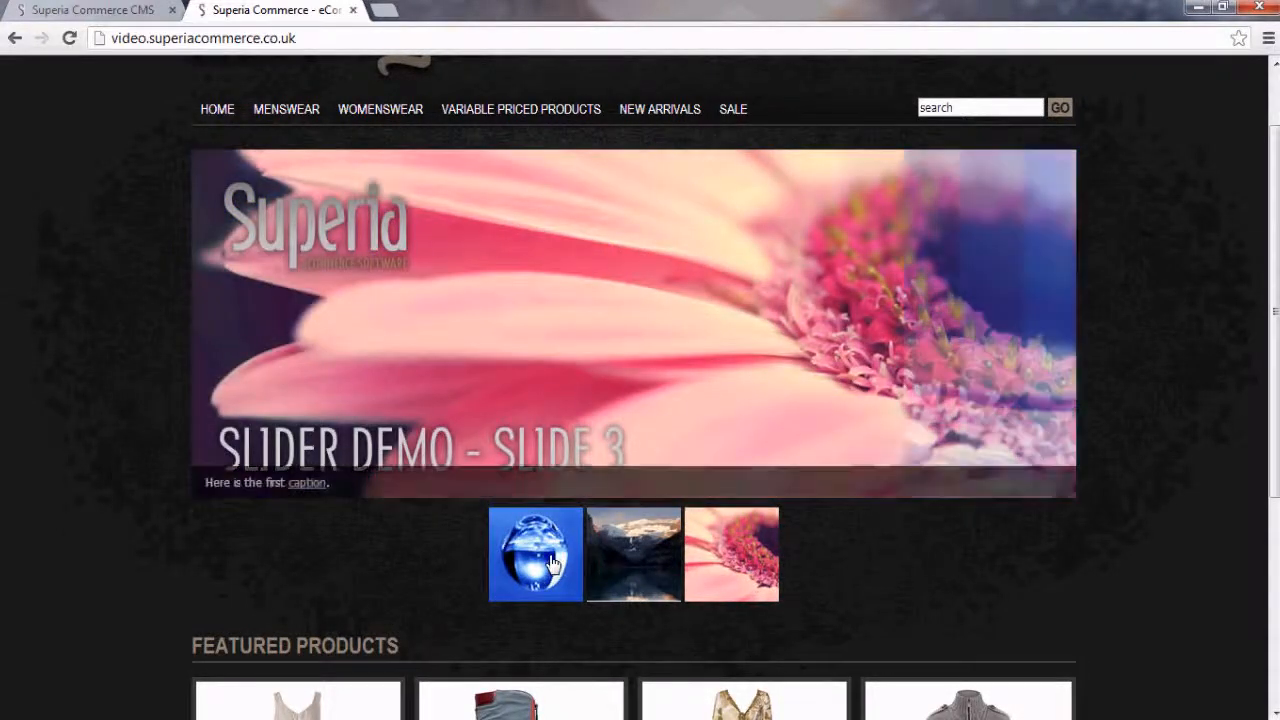
Step: In the slideshow's general settings, try manual advance and switch it back off, then enable direction navigation and save
{"action": "left_click", "coordinate": [100, 12]}
{"action": "scroll", "coordinate": [463, 436], "scroll_direction": "down", "scroll_amount": 3}
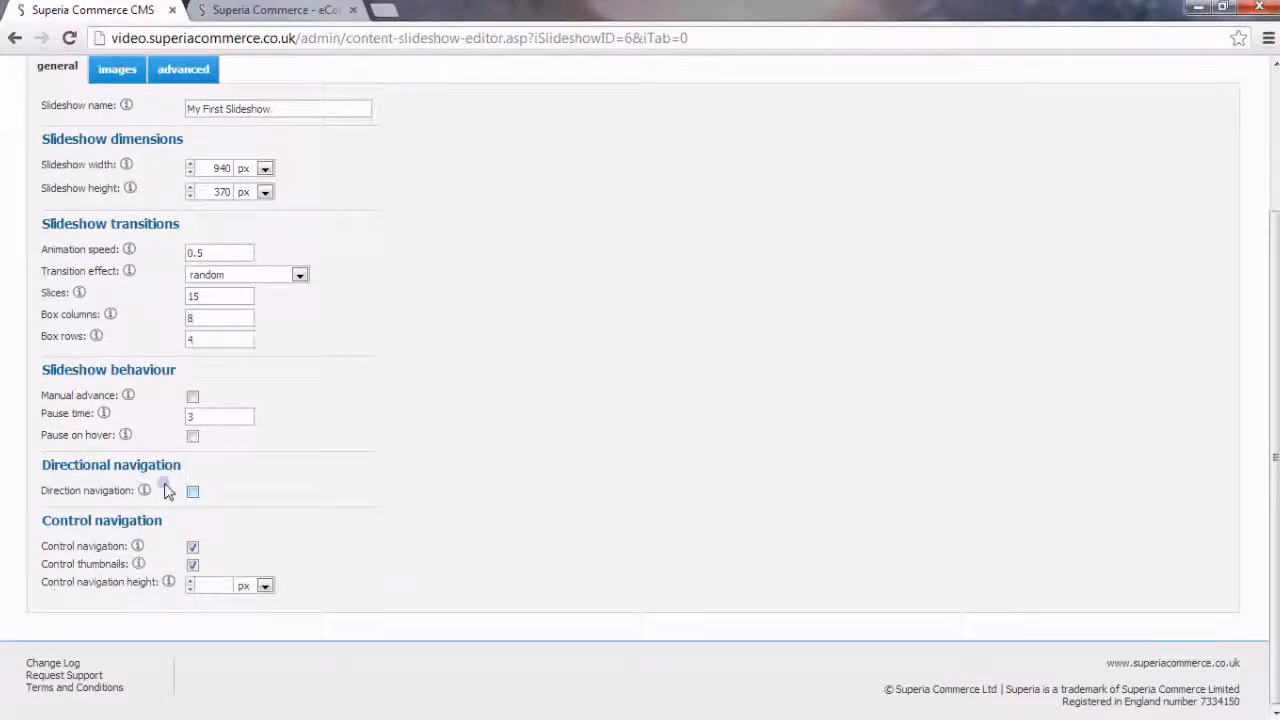
{"action": "mouse_move", "coordinate": [55, 402]}
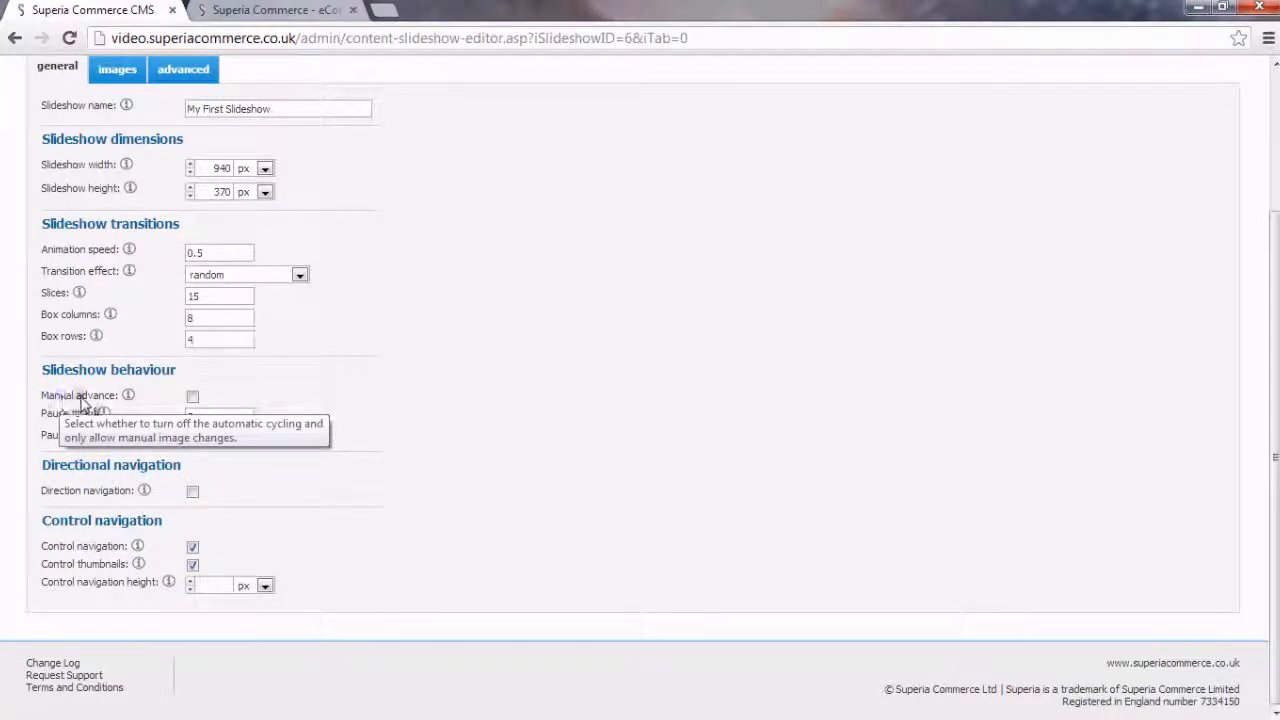
{"action": "left_click", "coordinate": [192, 396]}
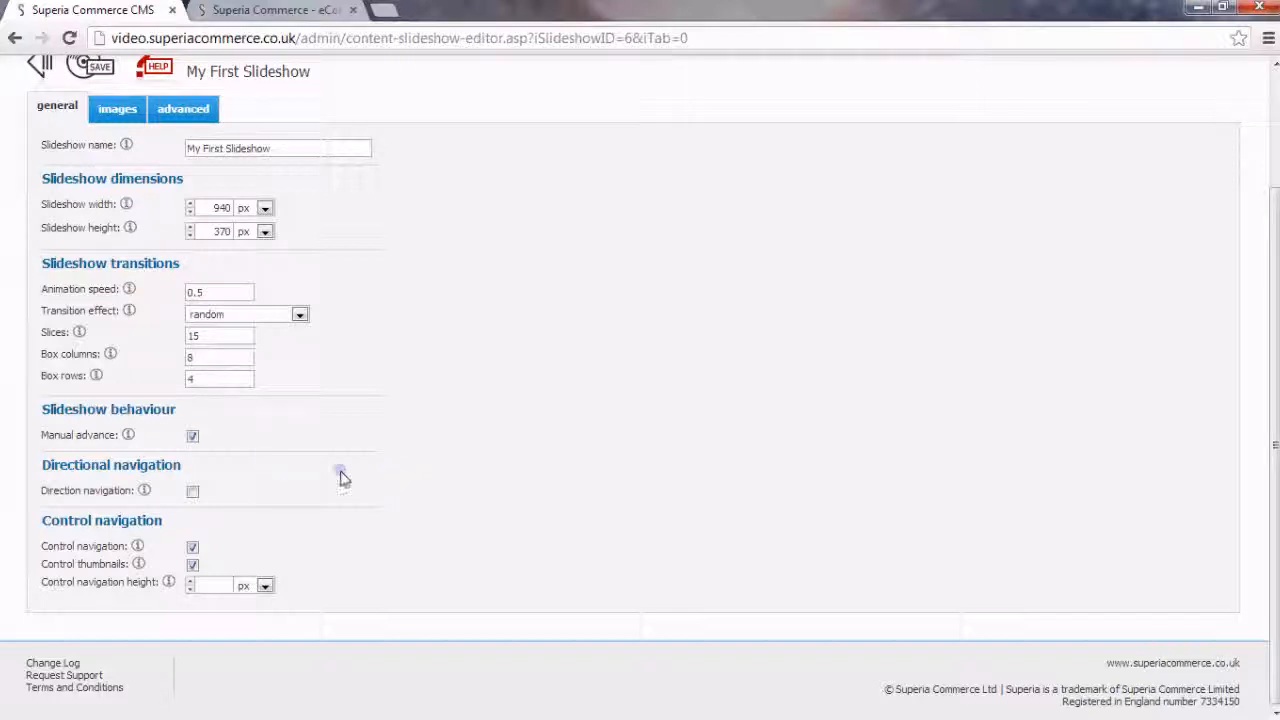
{"action": "left_click", "coordinate": [194, 438]}
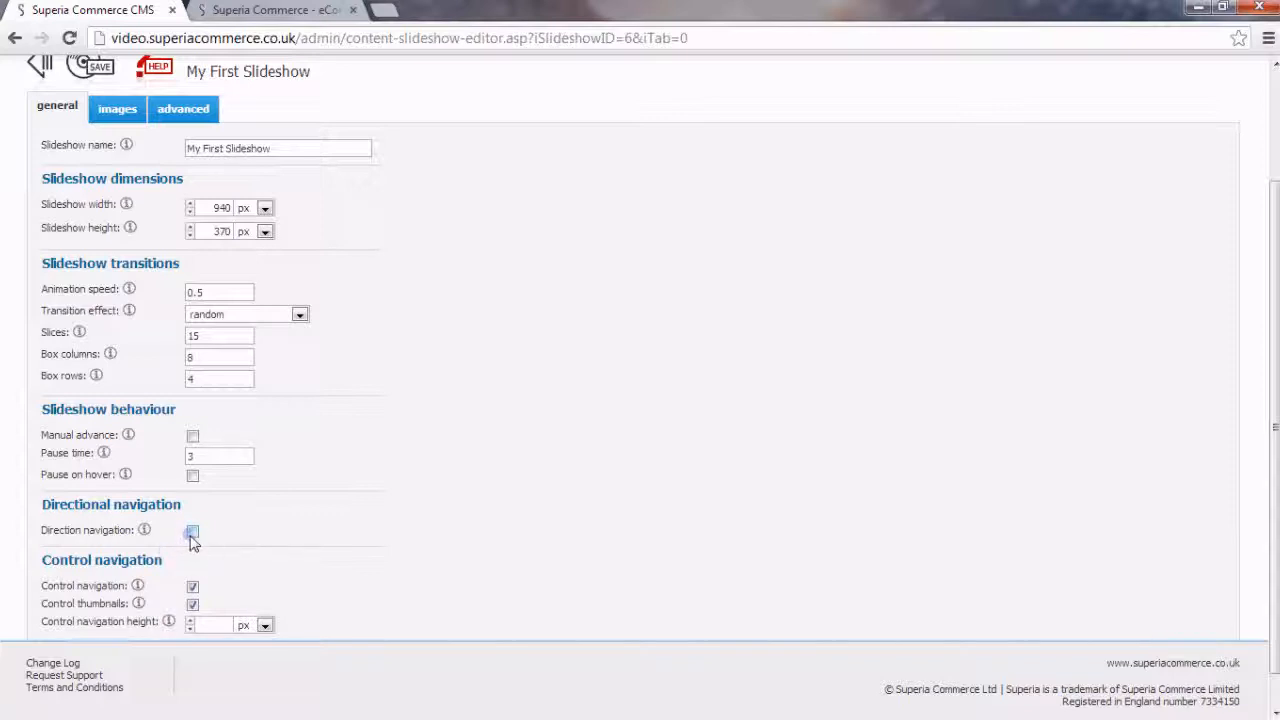
{"action": "left_click", "coordinate": [193, 535]}
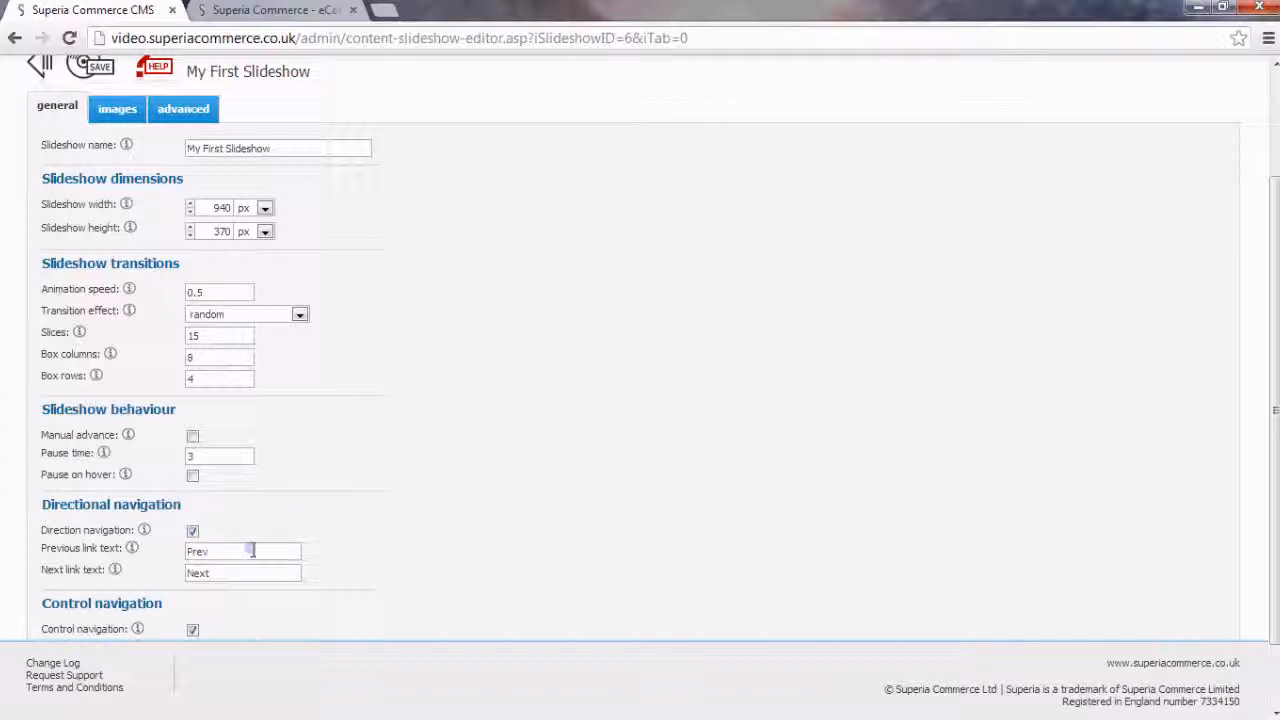
{"action": "left_click", "coordinate": [88, 70]}
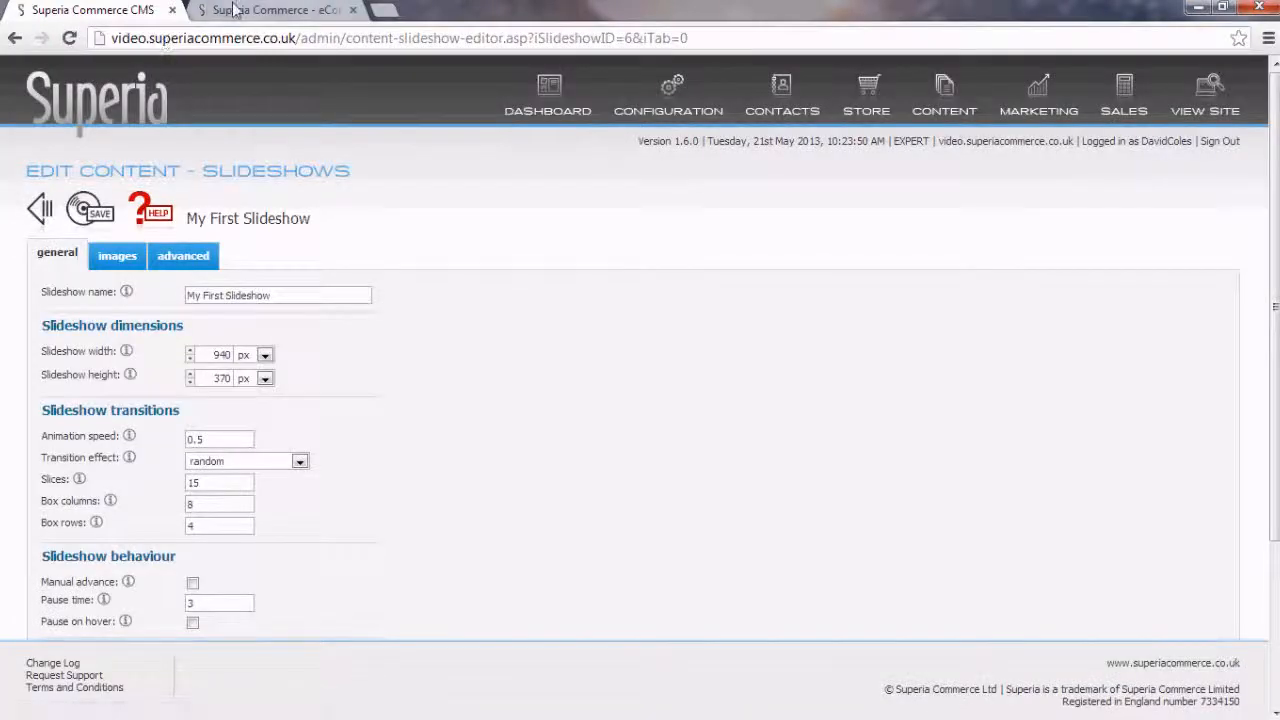
Step: Reload the storefront home page and test the Next and Prev links by stepping through the slides in both directions
{"action": "key", "text": "ctrl+Tab"}
{"action": "right_click", "coordinate": [161, 409]}
{"action": "left_click", "coordinate": [175, 481]}
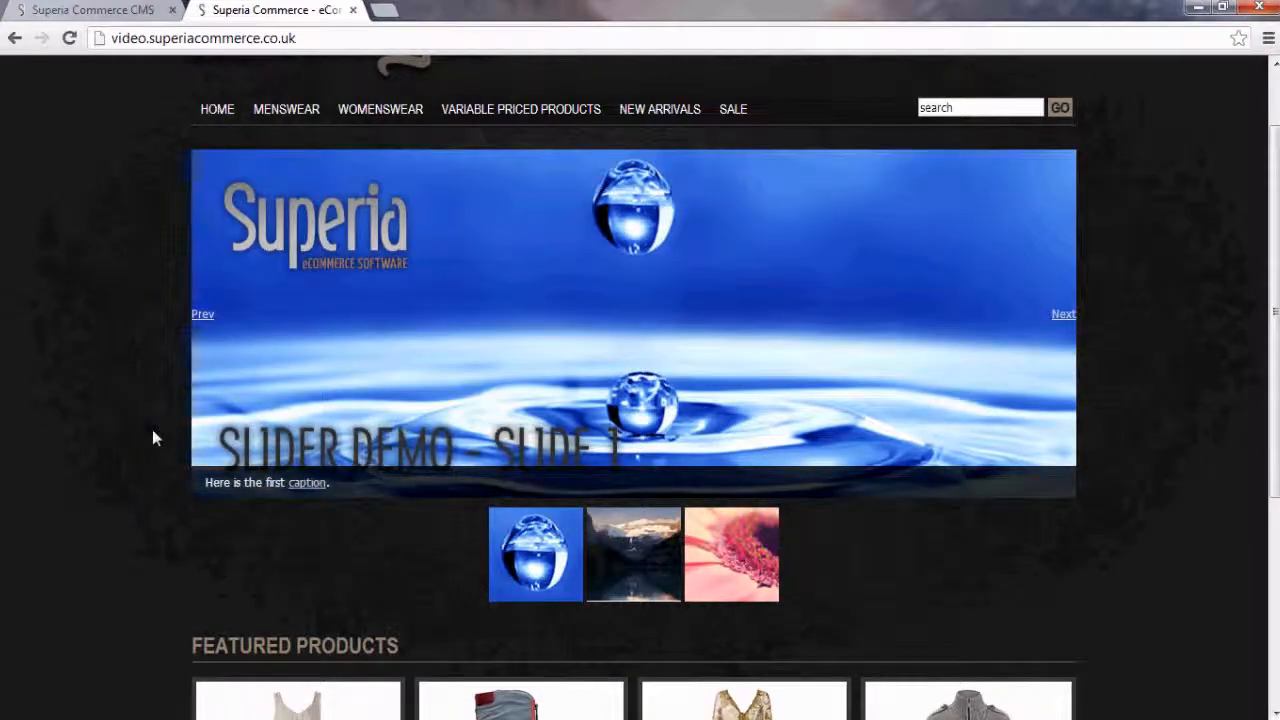
{"action": "left_click", "coordinate": [1061, 320]}
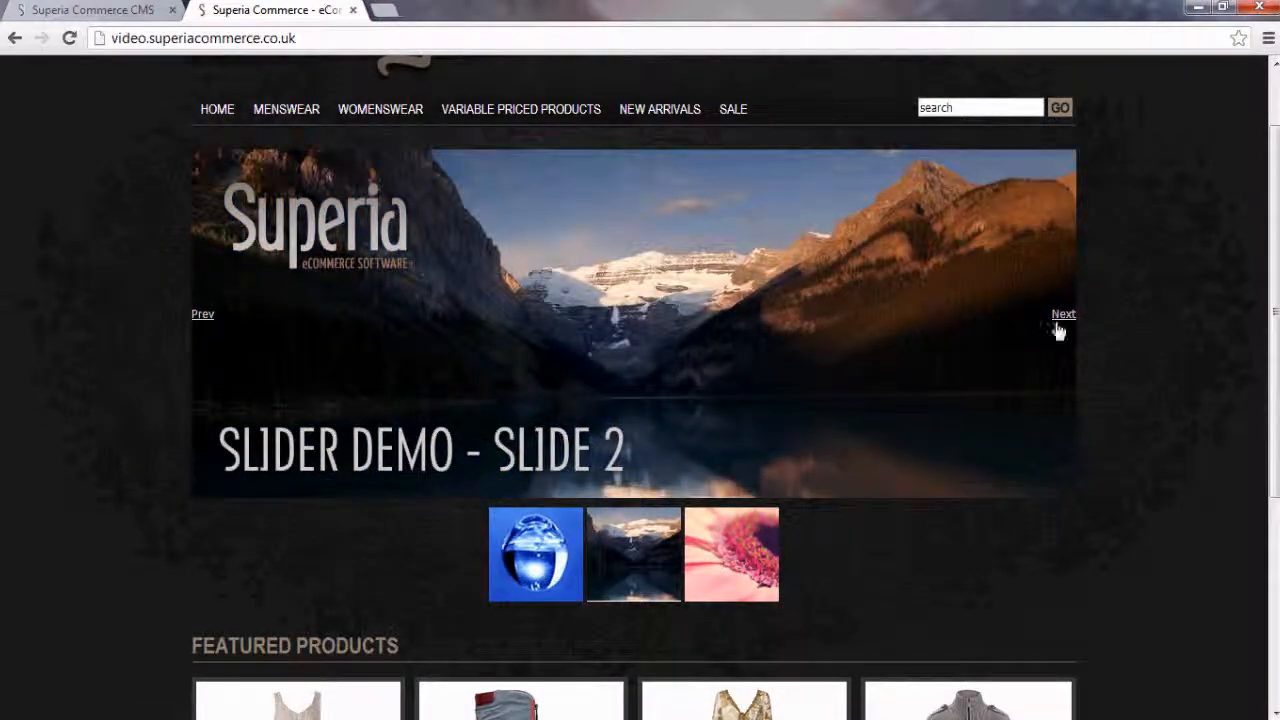
{"action": "left_click", "coordinate": [1061, 320]}
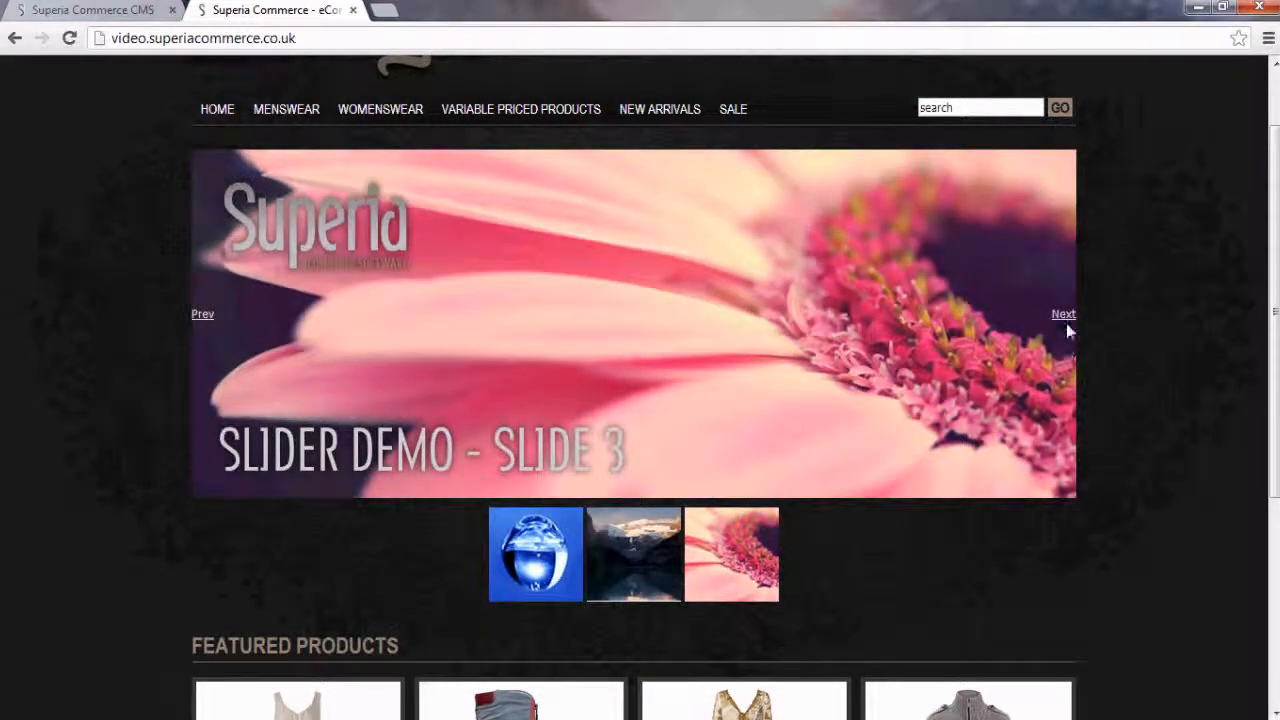
{"action": "left_click", "coordinate": [1064, 320]}
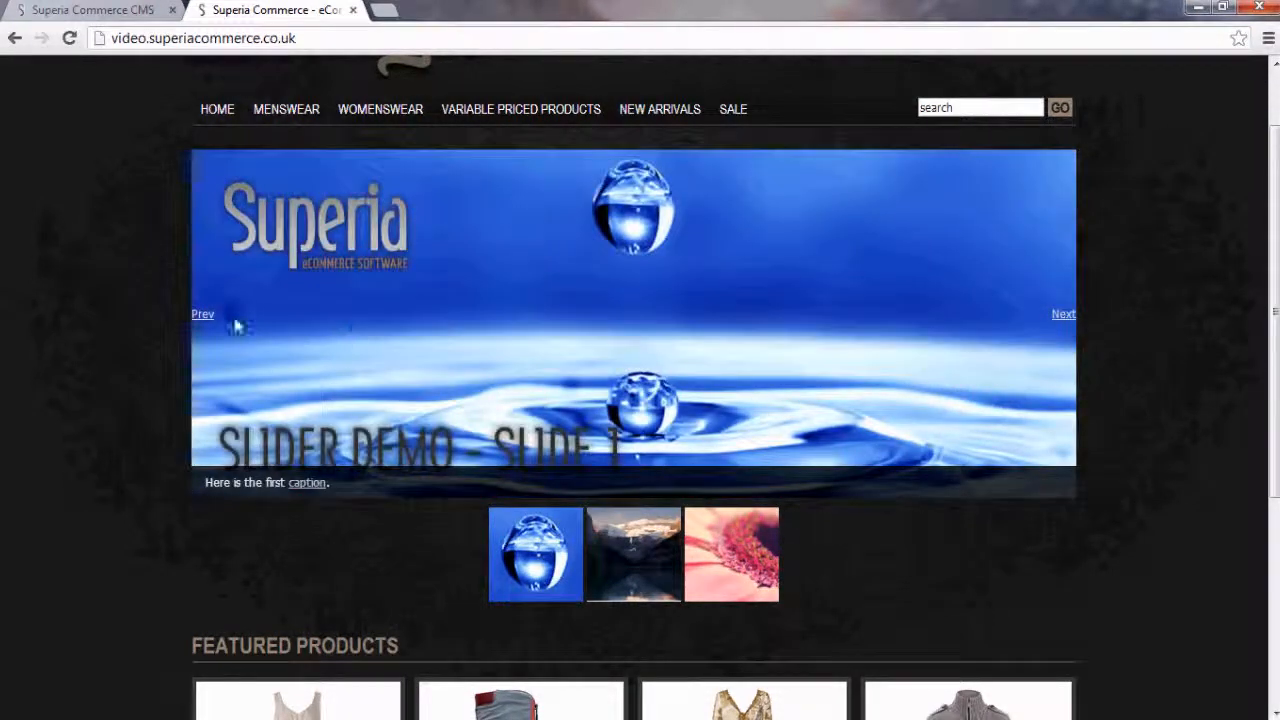
{"action": "left_click", "coordinate": [202, 316]}
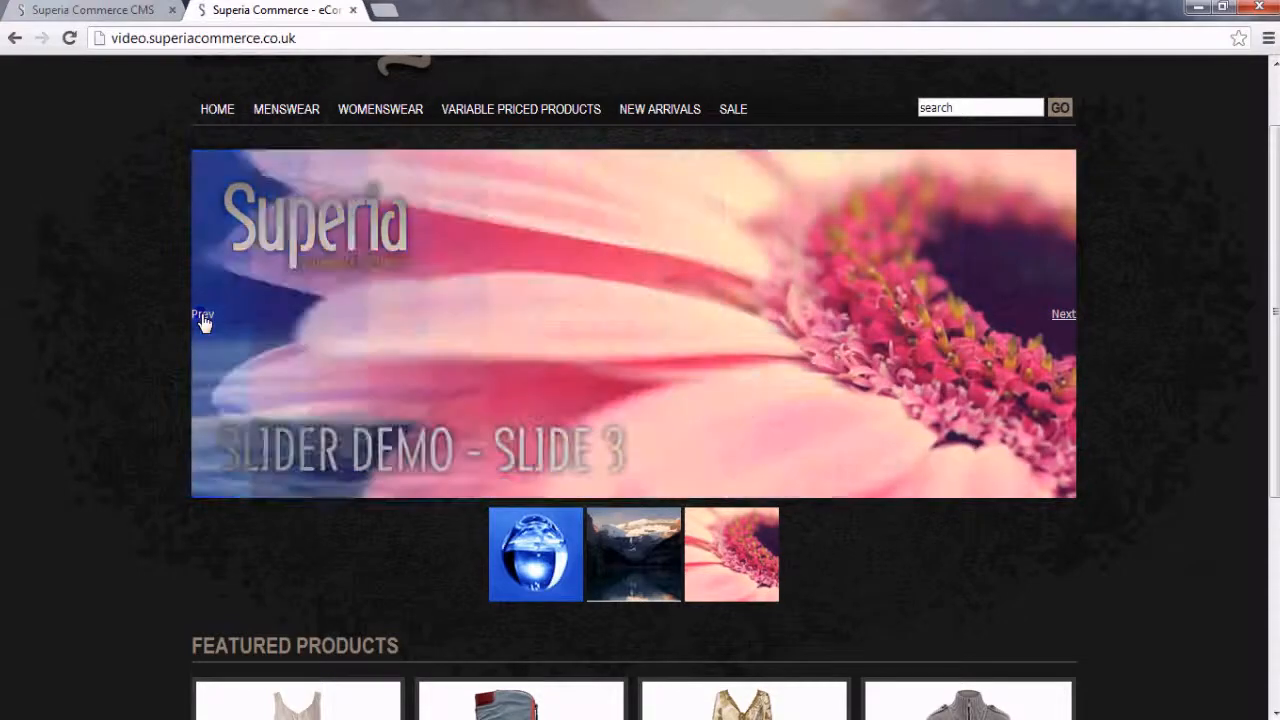
Step: Set the slideshow's previous link text to "Previous" and save the slideshow
{"action": "left_click", "coordinate": [92, 14]}
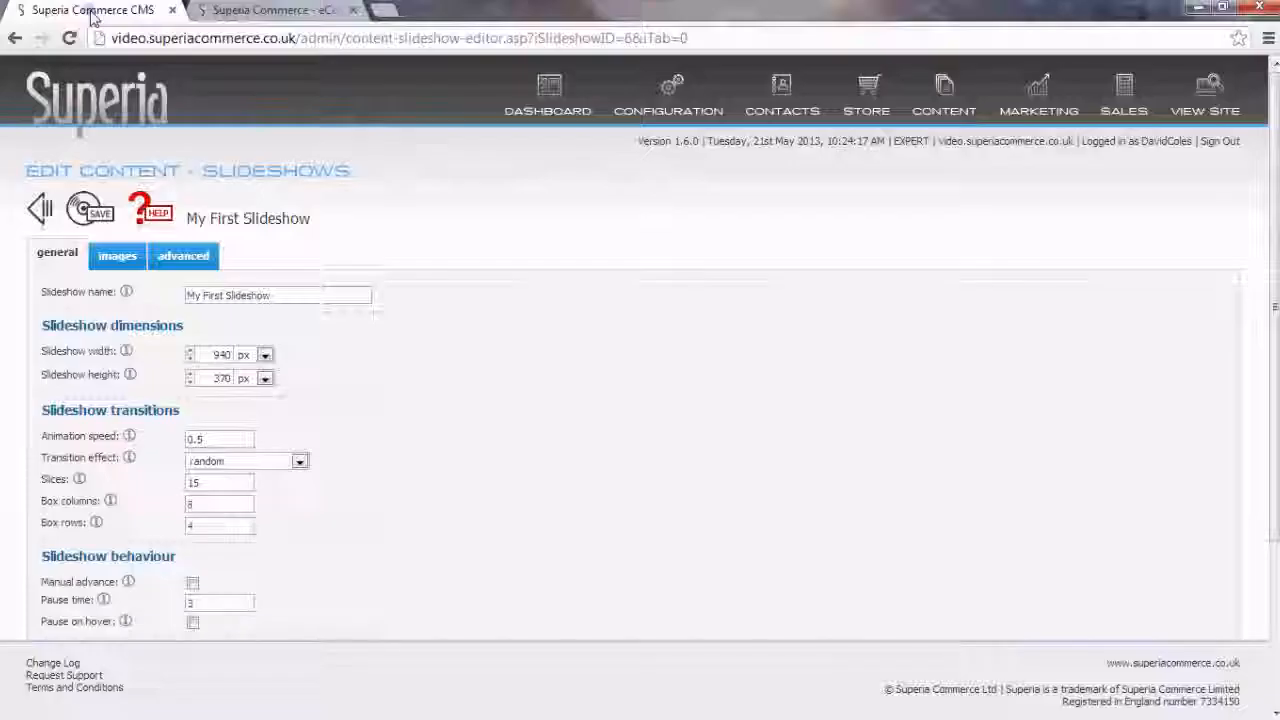
{"action": "scroll", "coordinate": [289, 389], "scroll_direction": "down", "scroll_amount": 3}
{"action": "left_click", "coordinate": [280, 468]}
{"action": "type", "text": "iou"}
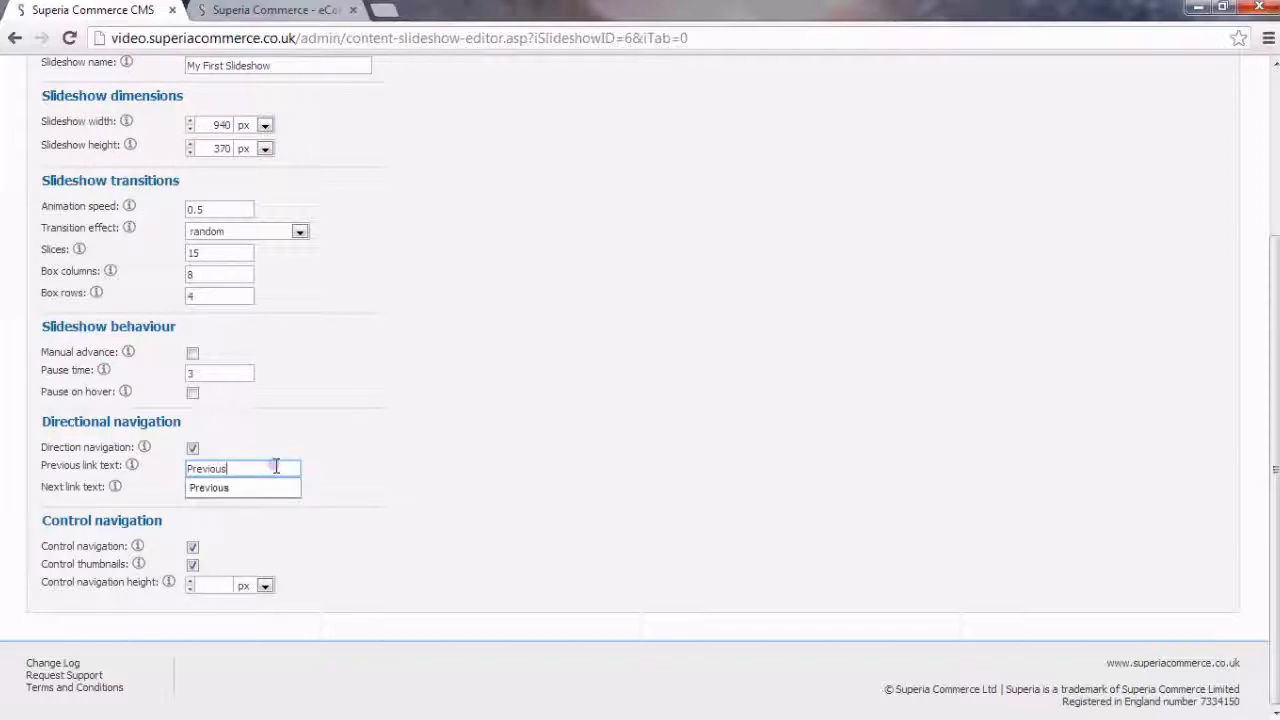
{"action": "type", "text": "s"}
{"action": "left_click", "coordinate": [286, 440]}
{"action": "scroll", "coordinate": [287, 440], "scroll_direction": "up", "scroll_amount": 3}
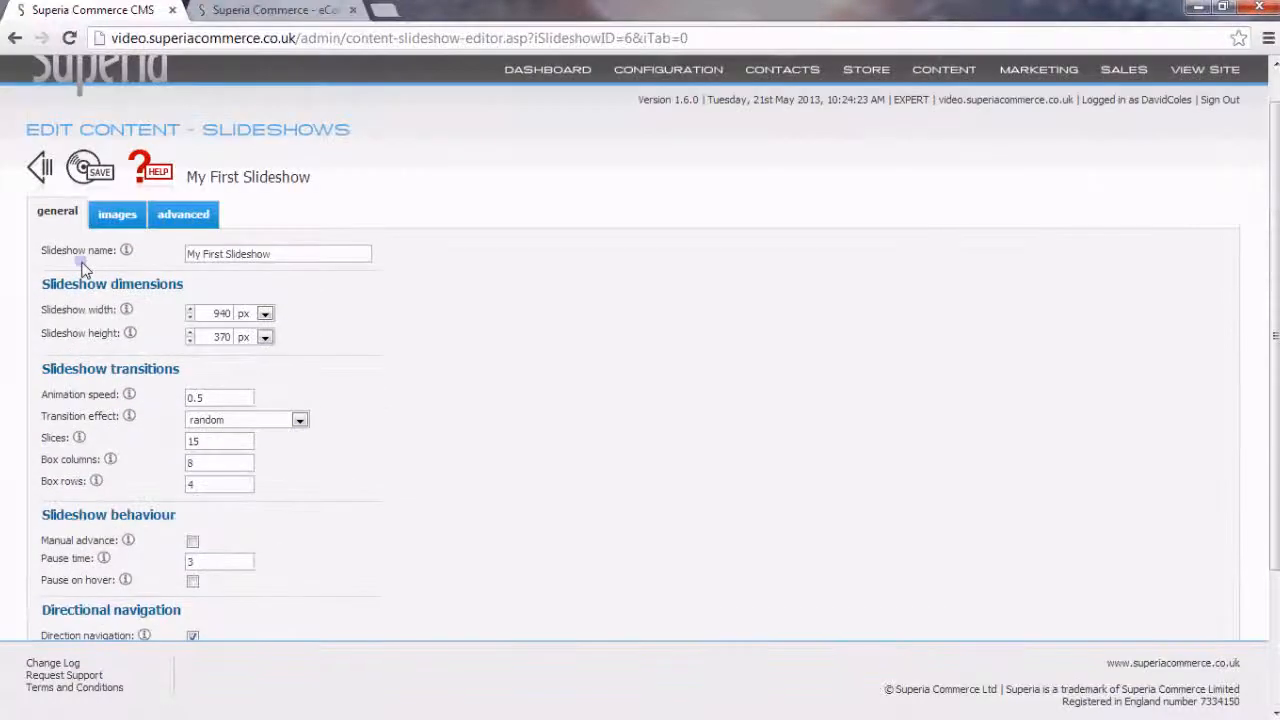
{"action": "left_click", "coordinate": [92, 170]}
Step: Reload the storefront home page and check the wording of the slideshow's previous link
{"action": "left_click", "coordinate": [236, 12]}
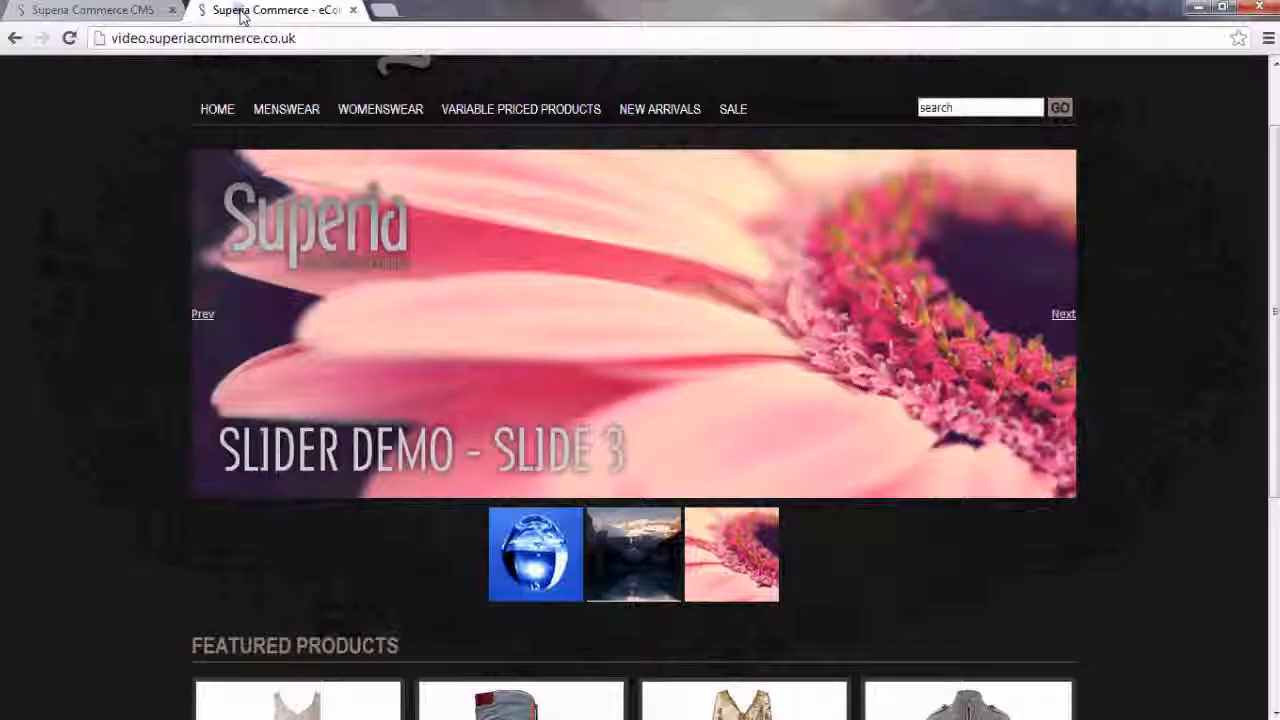
{"action": "right_click", "coordinate": [108, 316]}
{"action": "left_click", "coordinate": [143, 396]}
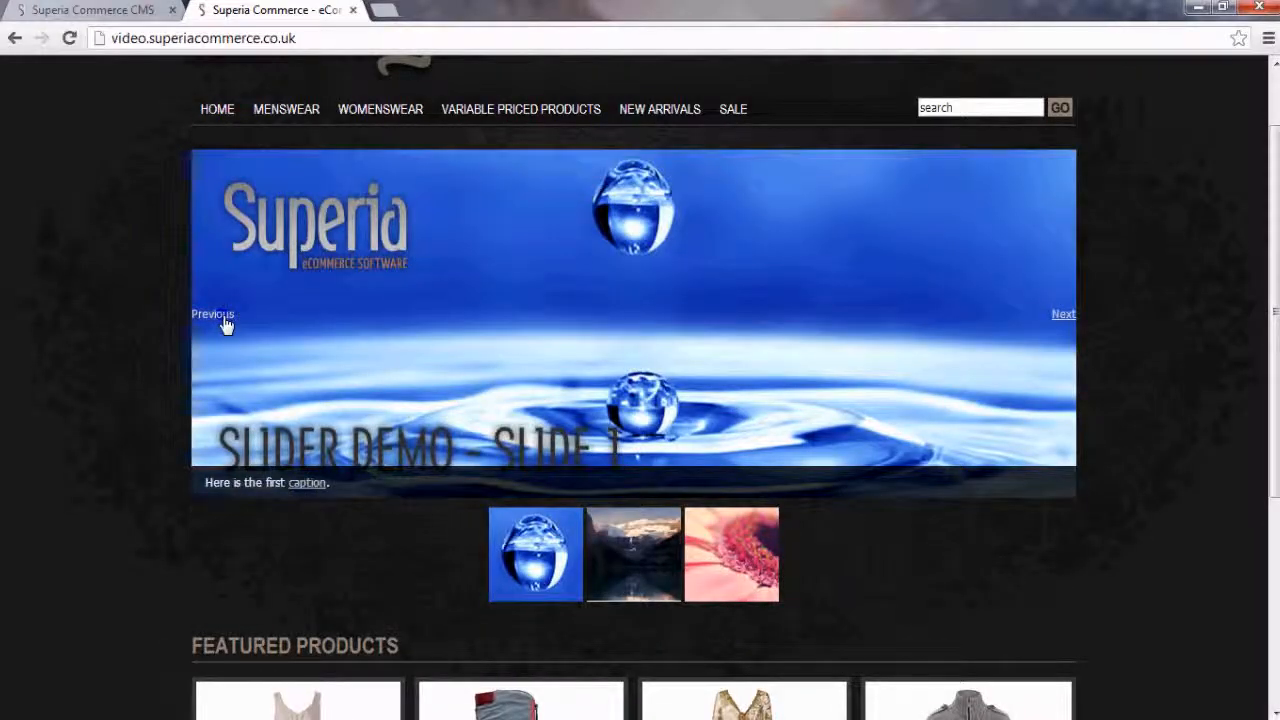
Step: Back in the slideshow's general settings, enable pause on hover under slideshow behaviour
{"action": "left_click", "coordinate": [92, 10]}
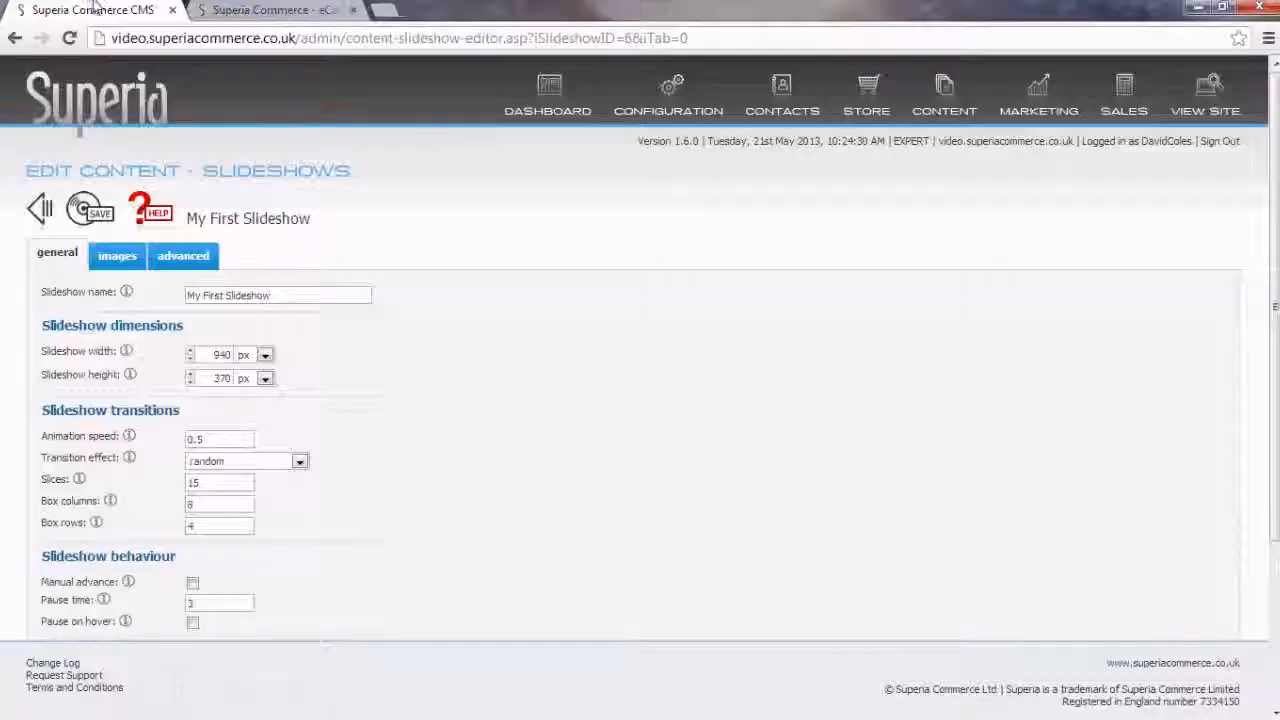
{"action": "scroll", "coordinate": [440, 478], "scroll_direction": "down", "scroll_amount": 3}
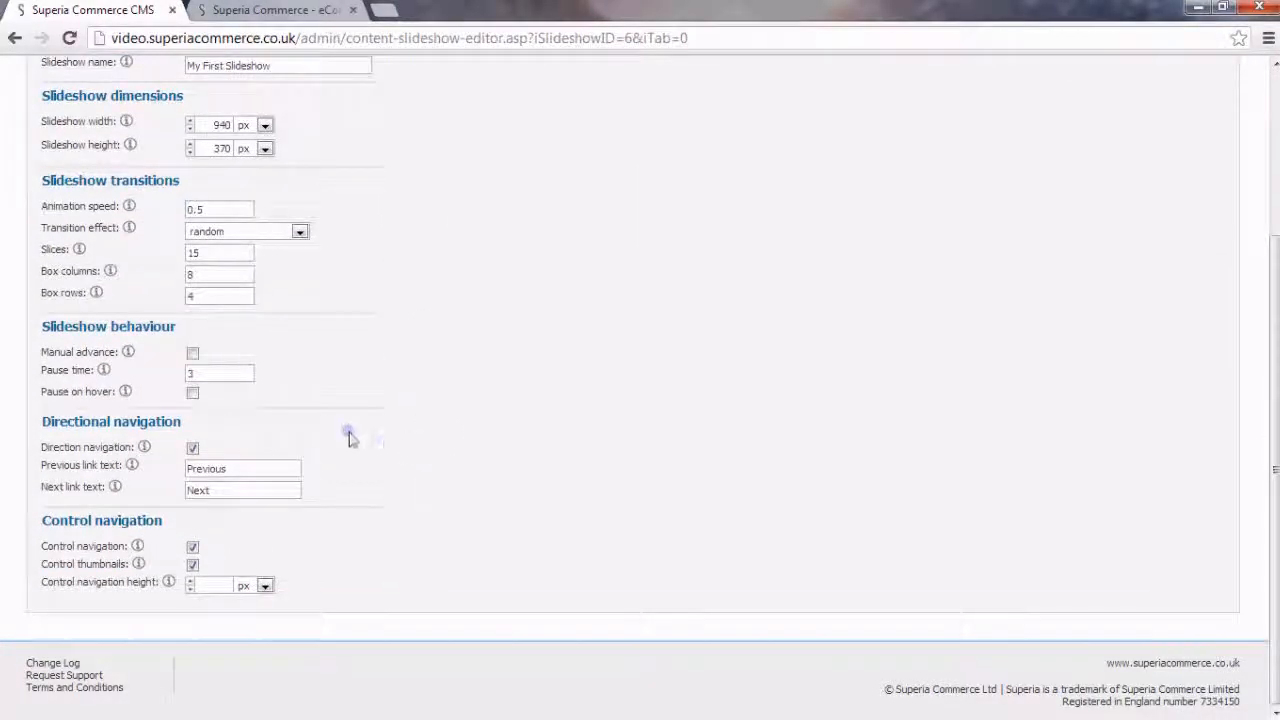
{"action": "mouse_move", "coordinate": [60, 398]}
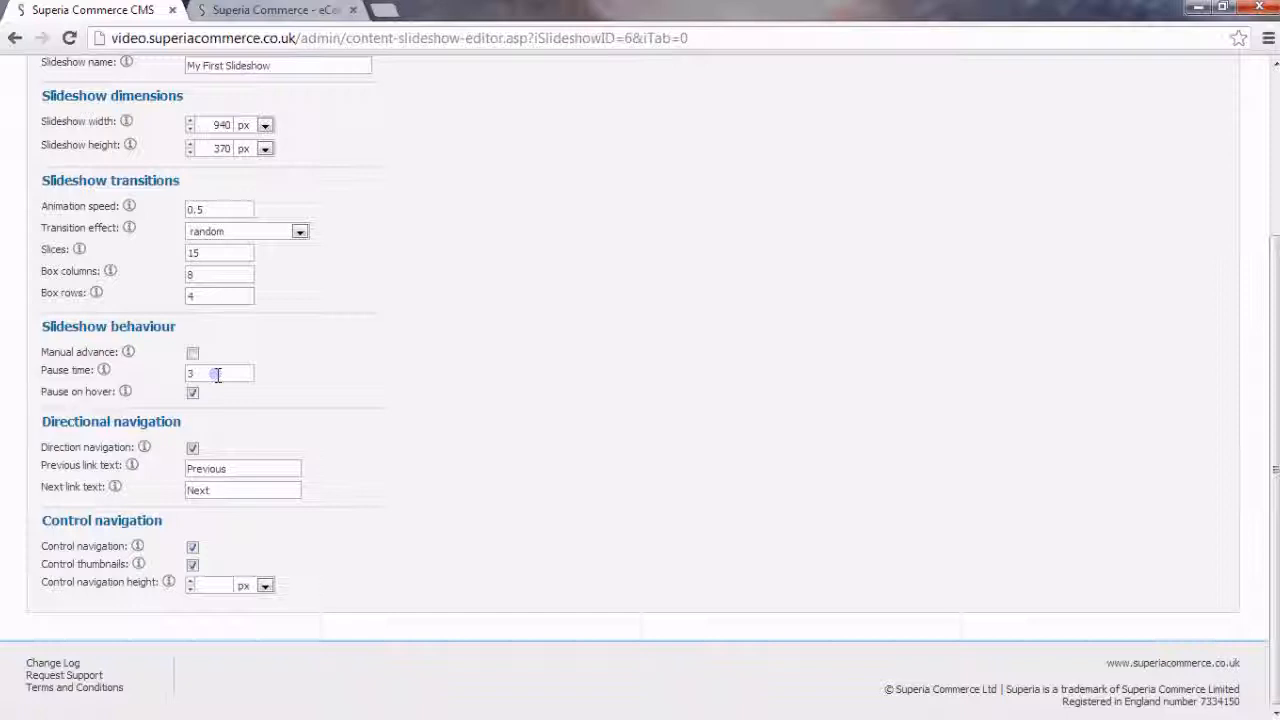
Step: Examine the available transition effects and the slices, box columns and box rows settings, keeping the random effect
{"action": "scroll", "coordinate": [463, 416], "scroll_direction": "up", "scroll_amount": 1}
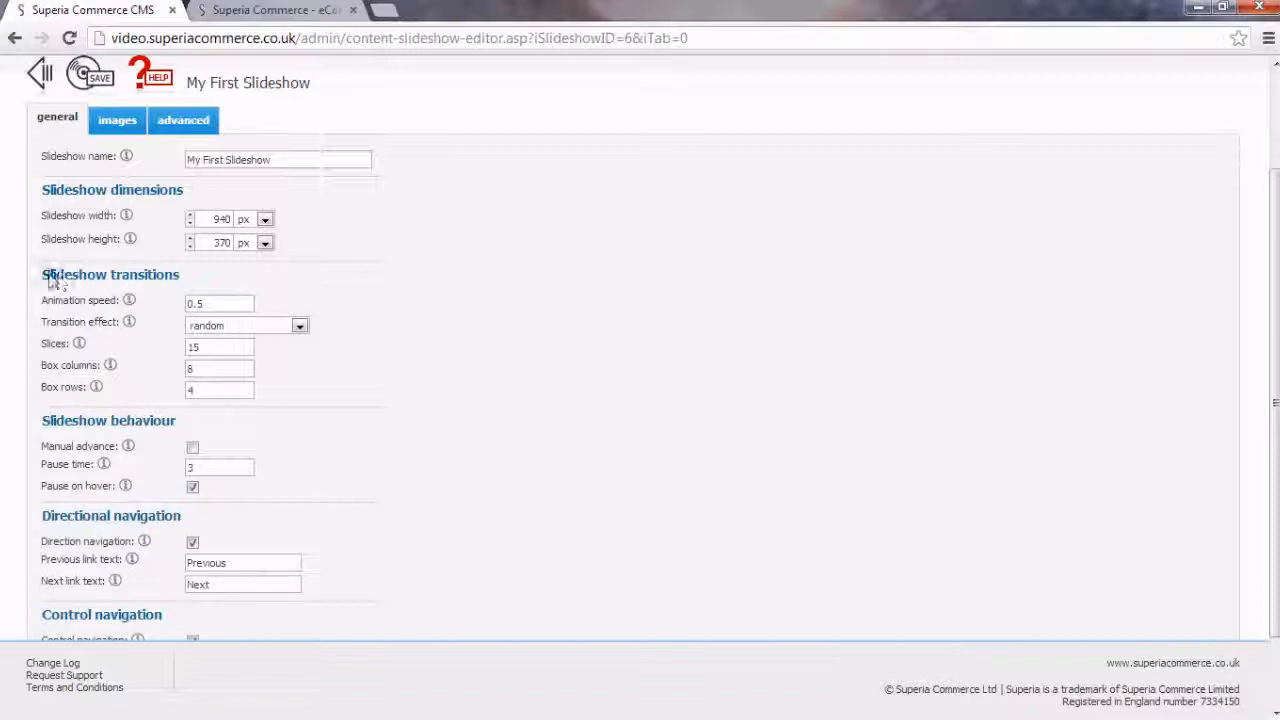
{"action": "left_click", "coordinate": [299, 327]}
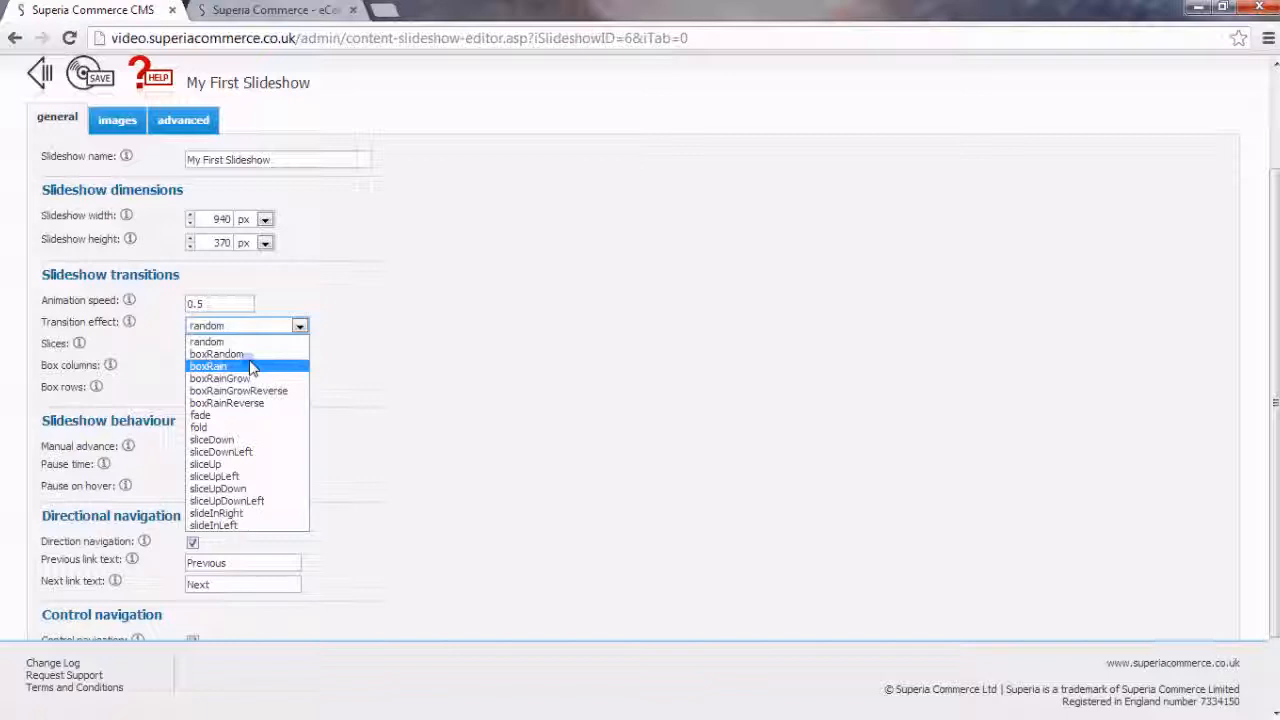
{"action": "left_click", "coordinate": [300, 325]}
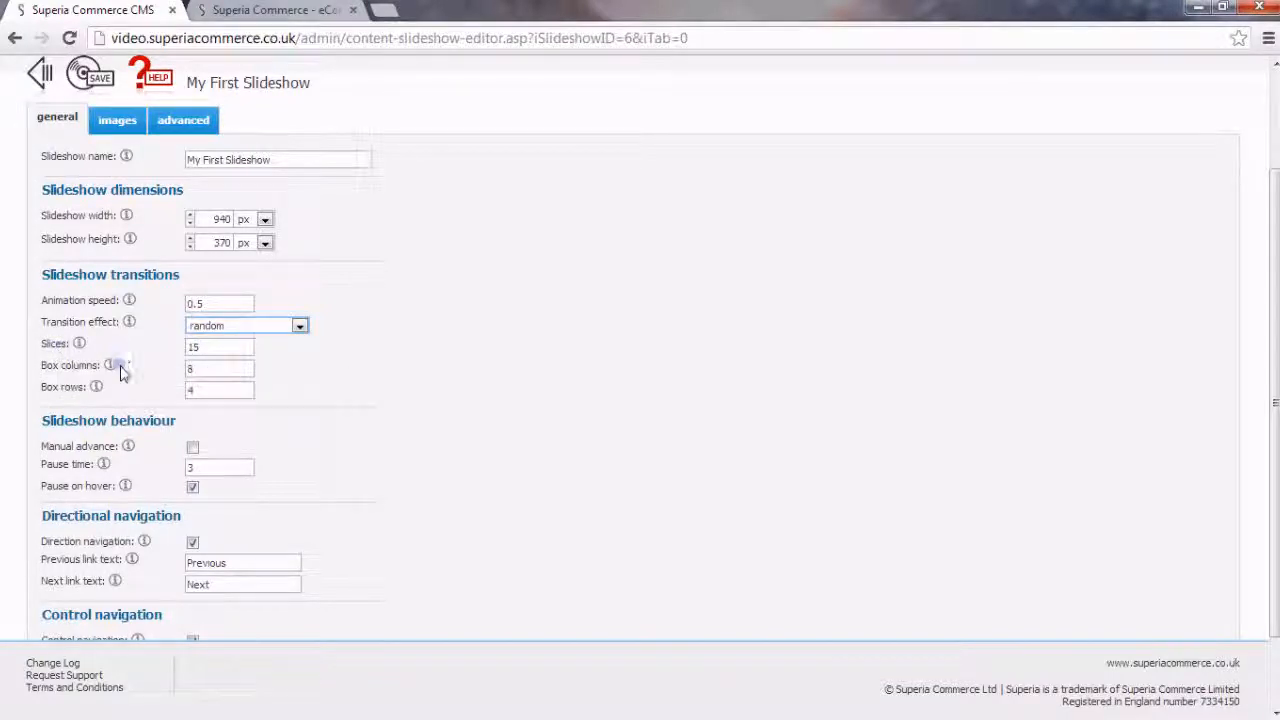
{"action": "mouse_move", "coordinate": [73, 375]}
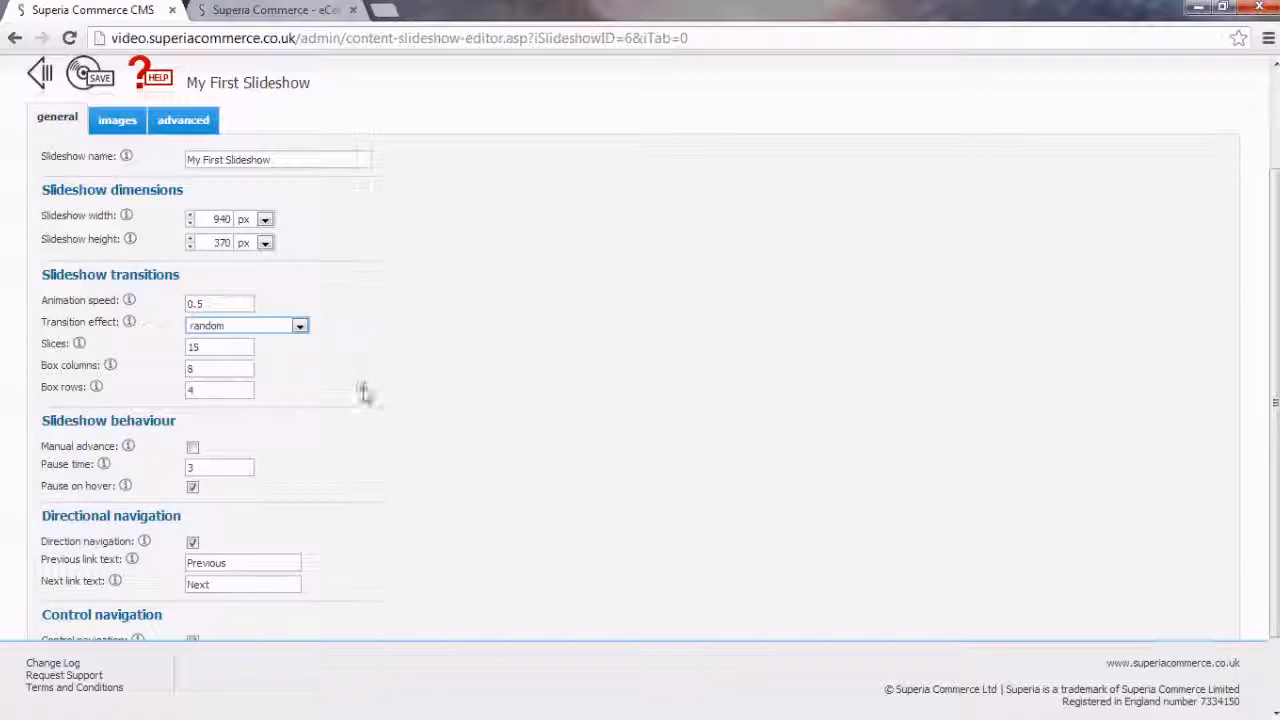
{"action": "scroll", "coordinate": [363, 391], "scroll_direction": "down", "scroll_amount": 1}
{"action": "scroll", "coordinate": [363, 391], "scroll_direction": "up", "scroll_amount": 2}
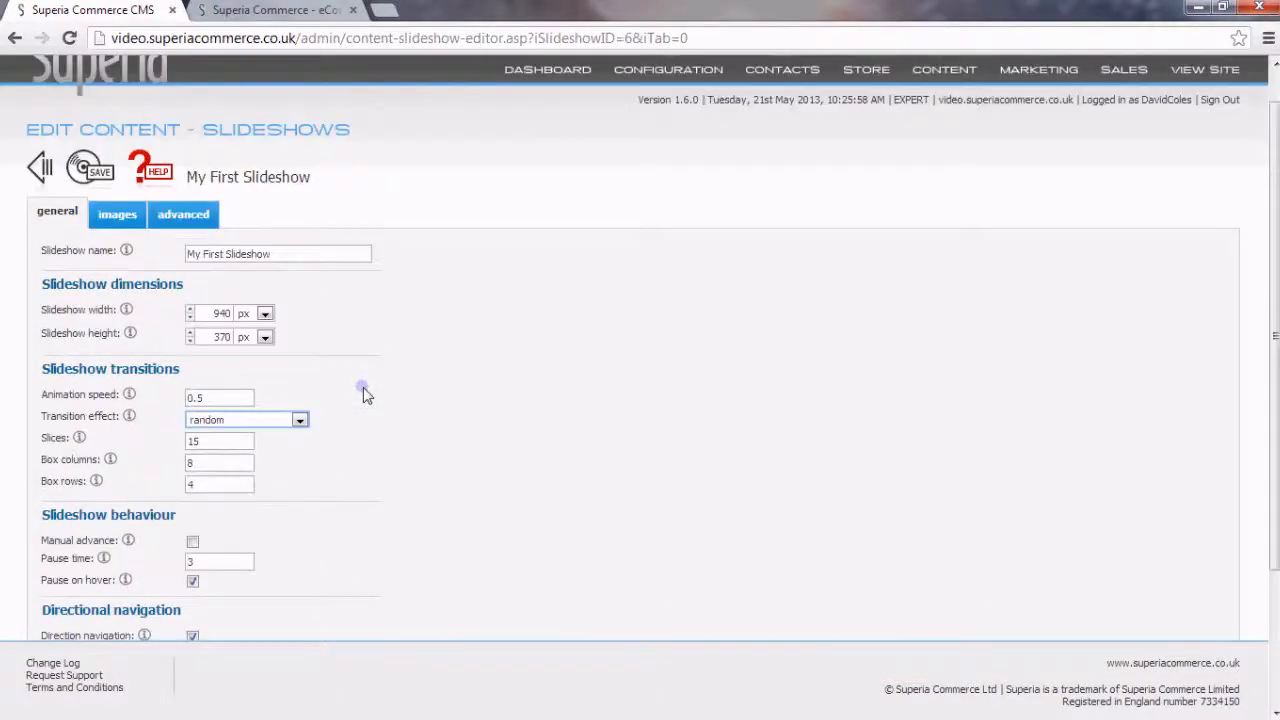
{"action": "scroll", "coordinate": [363, 391], "scroll_direction": "up", "scroll_amount": 1}
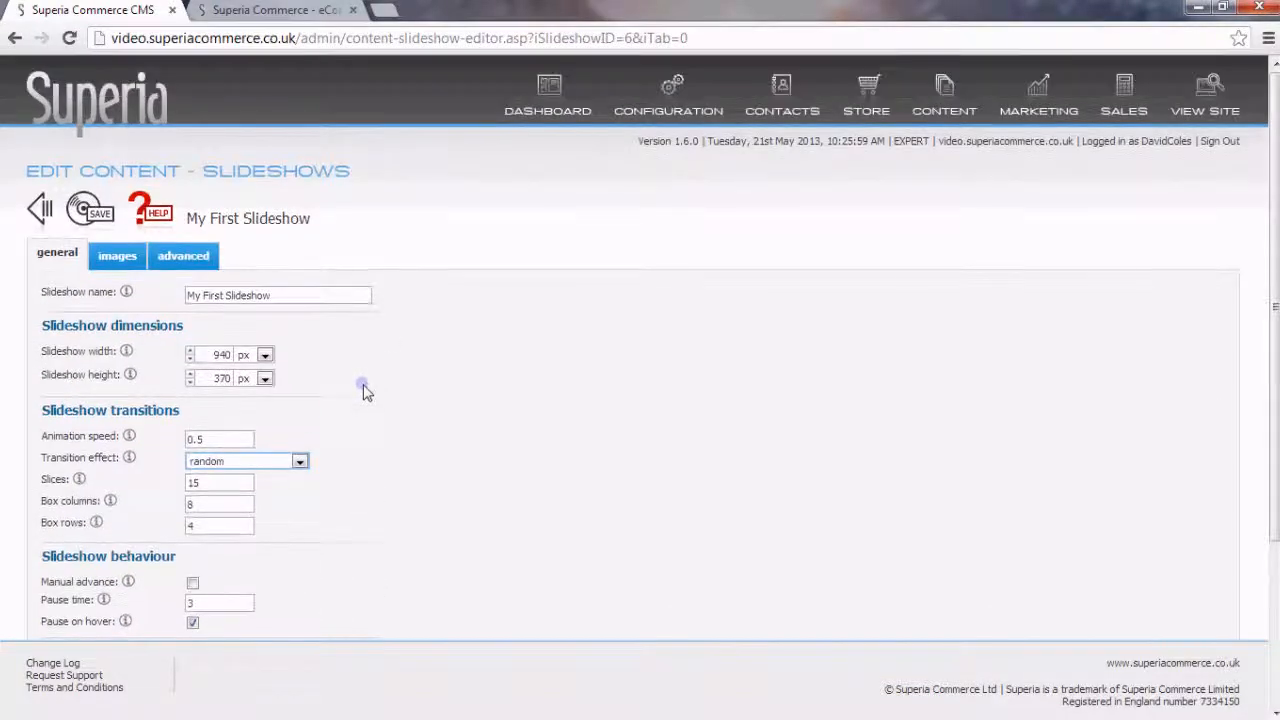
Step: Examine the slideshow's advanced settings for additional CSS and the slide event functions
{"action": "left_click", "coordinate": [177, 257]}
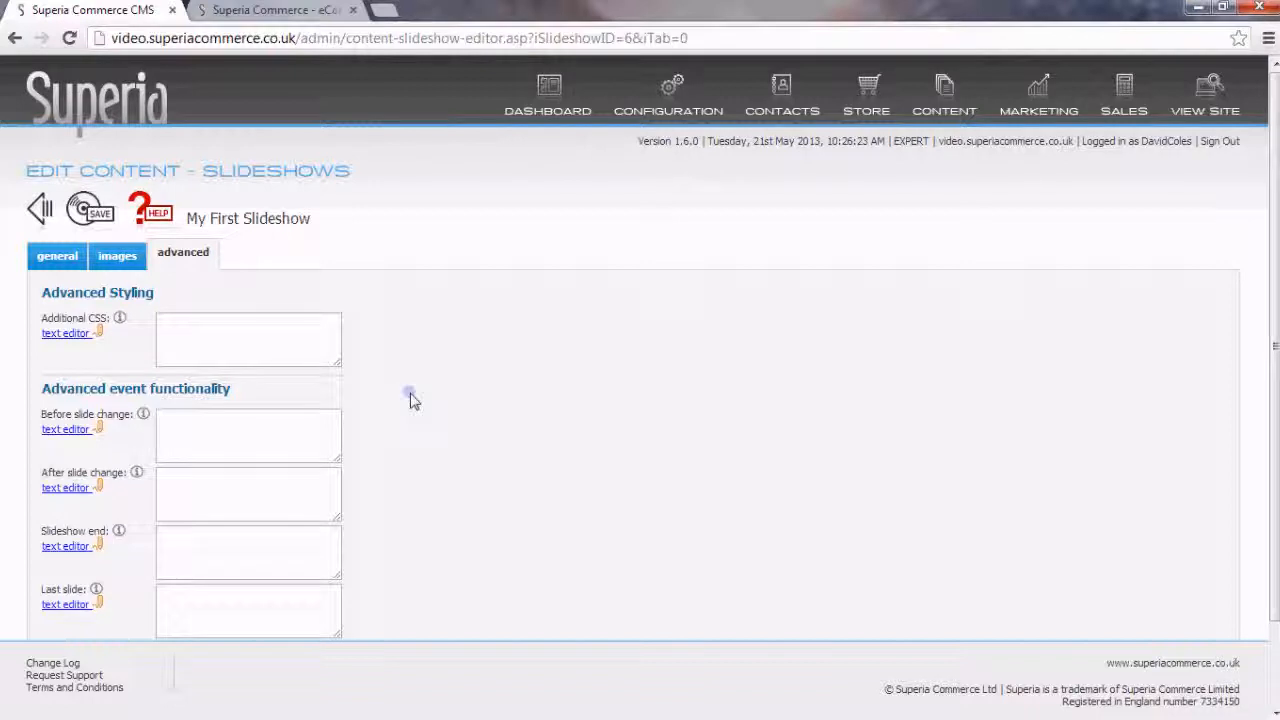
{"action": "scroll", "coordinate": [410, 398], "scroll_direction": "down", "scroll_amount": 1}
{"action": "scroll", "coordinate": [410, 398], "scroll_direction": "down", "scroll_amount": 1}
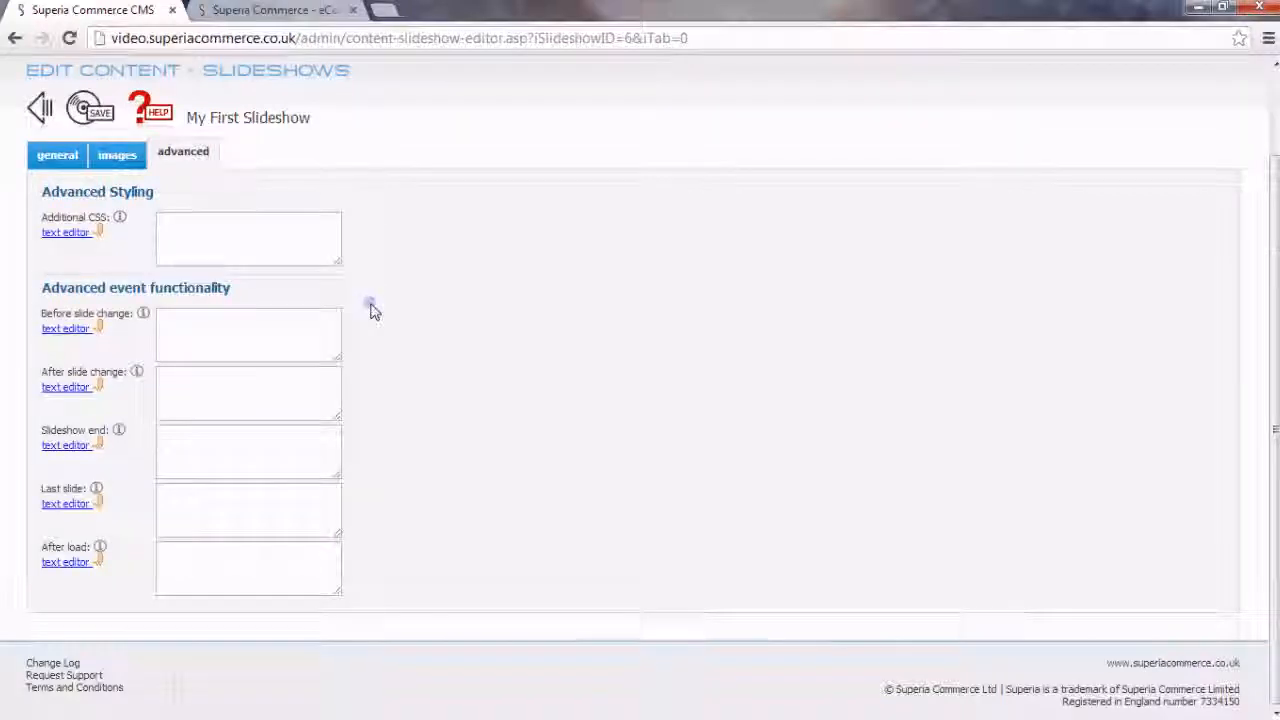
{"action": "scroll", "coordinate": [370, 307], "scroll_direction": "up", "scroll_amount": 2}
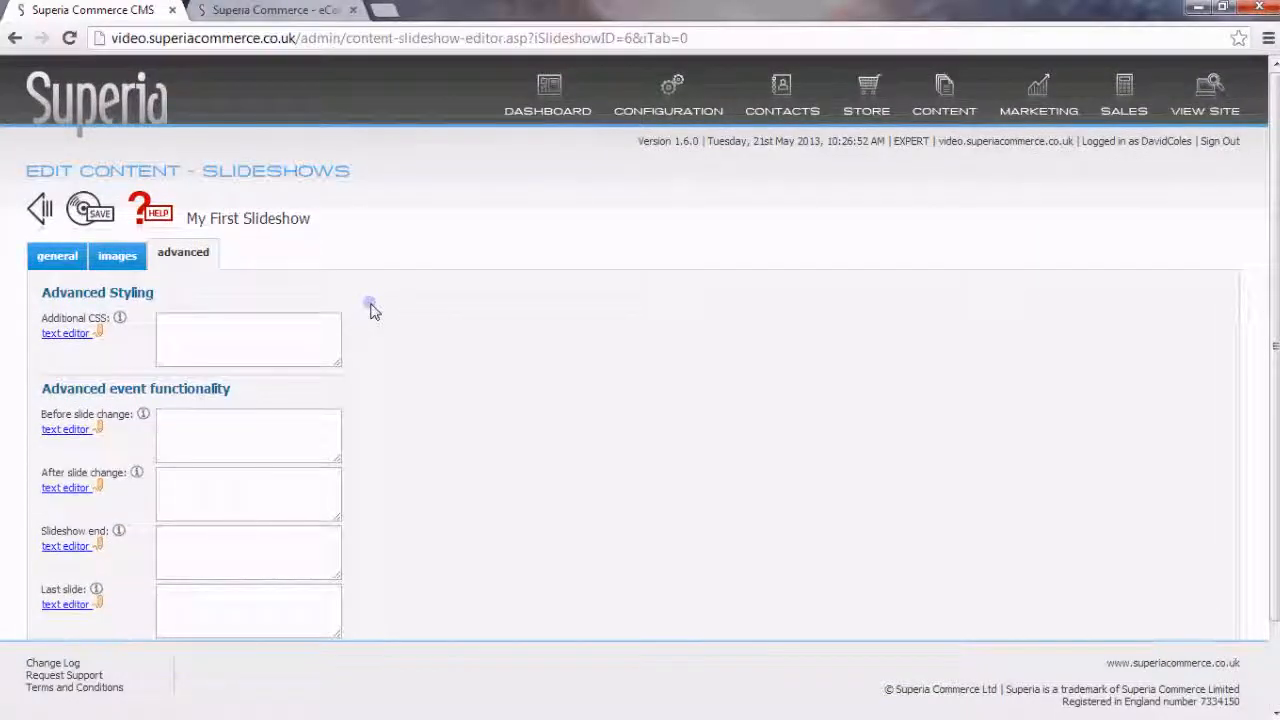